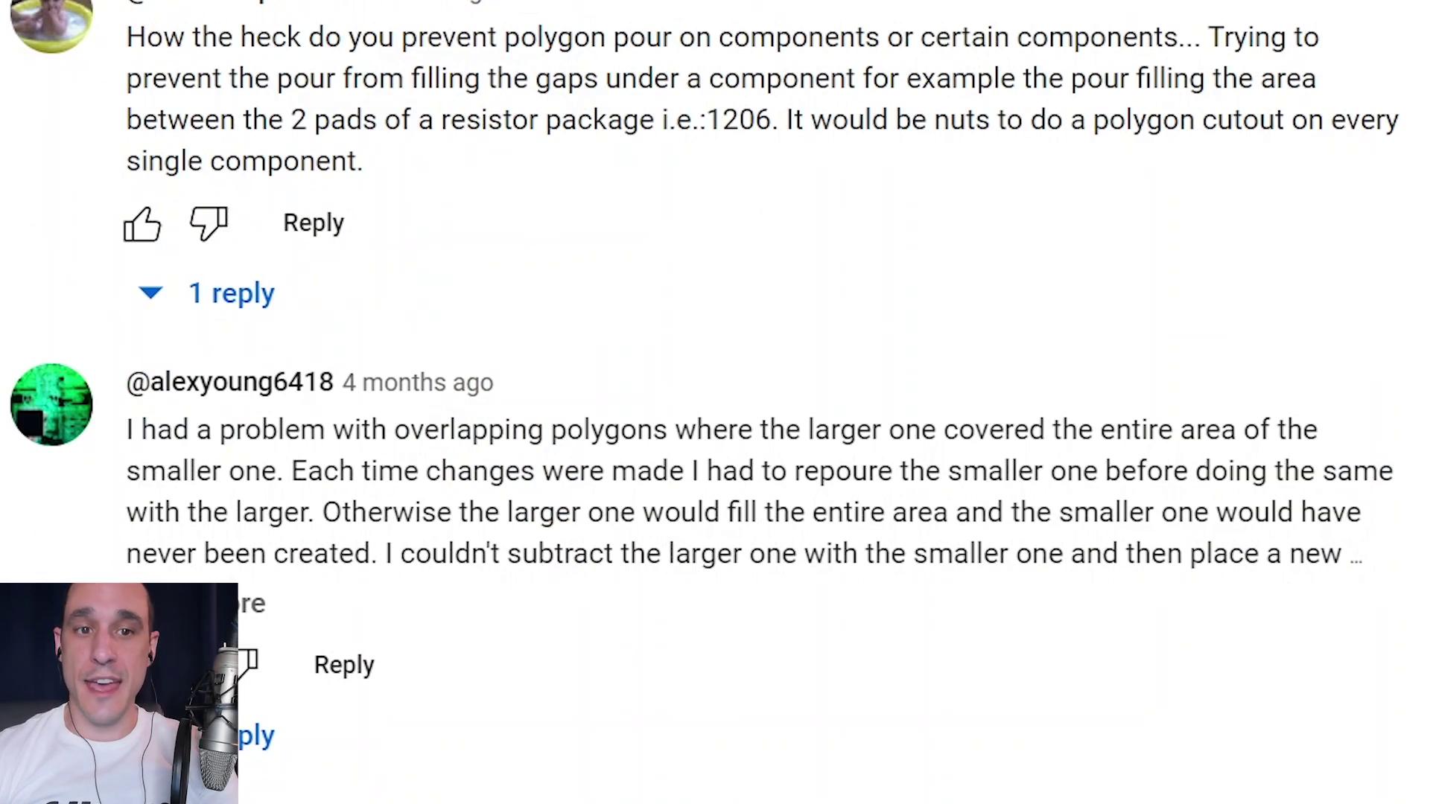
Scroll to the comment on polygon pour between pads, where the nRF-Intro-PCB layout opens
scroll(15, 156, up, 2)
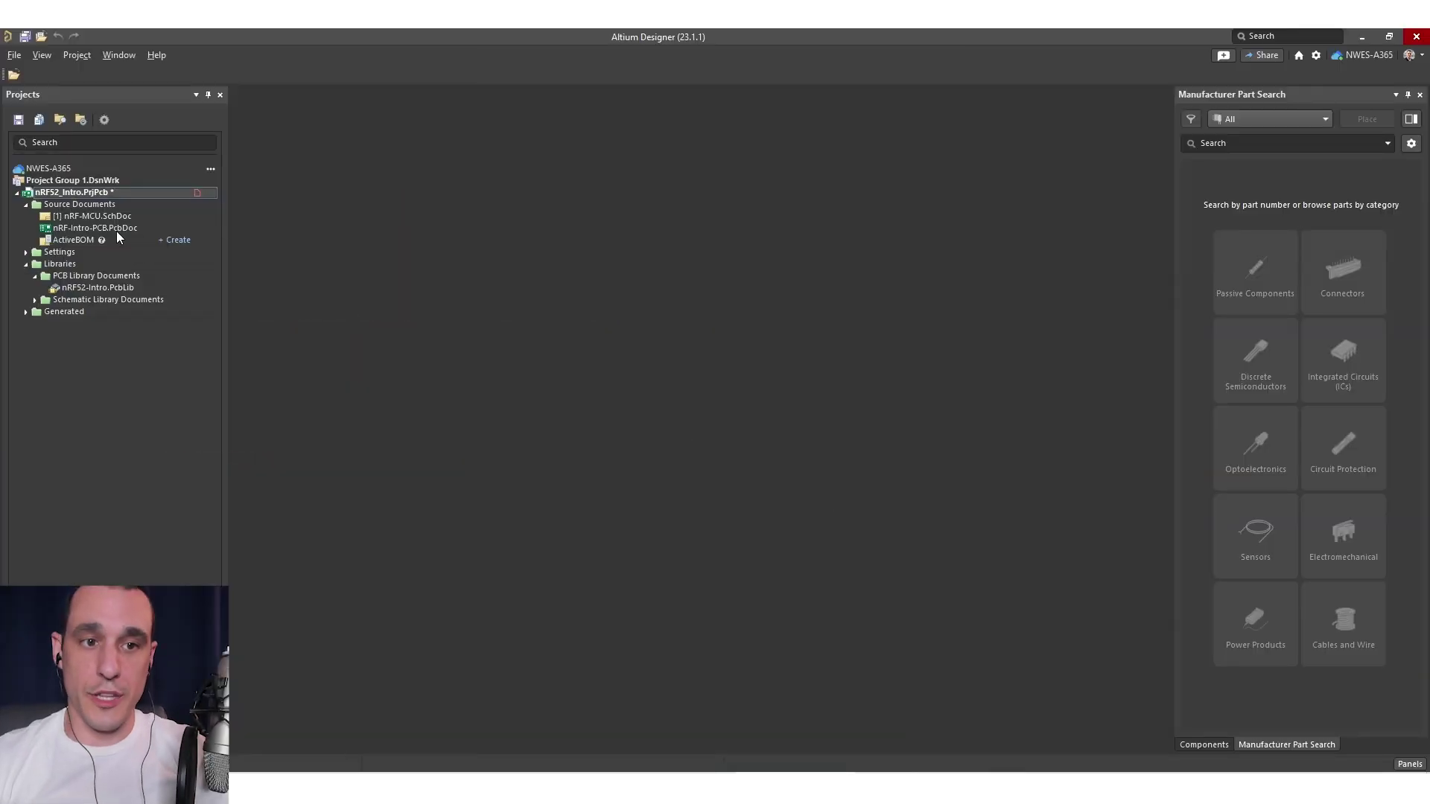
click(116, 228)
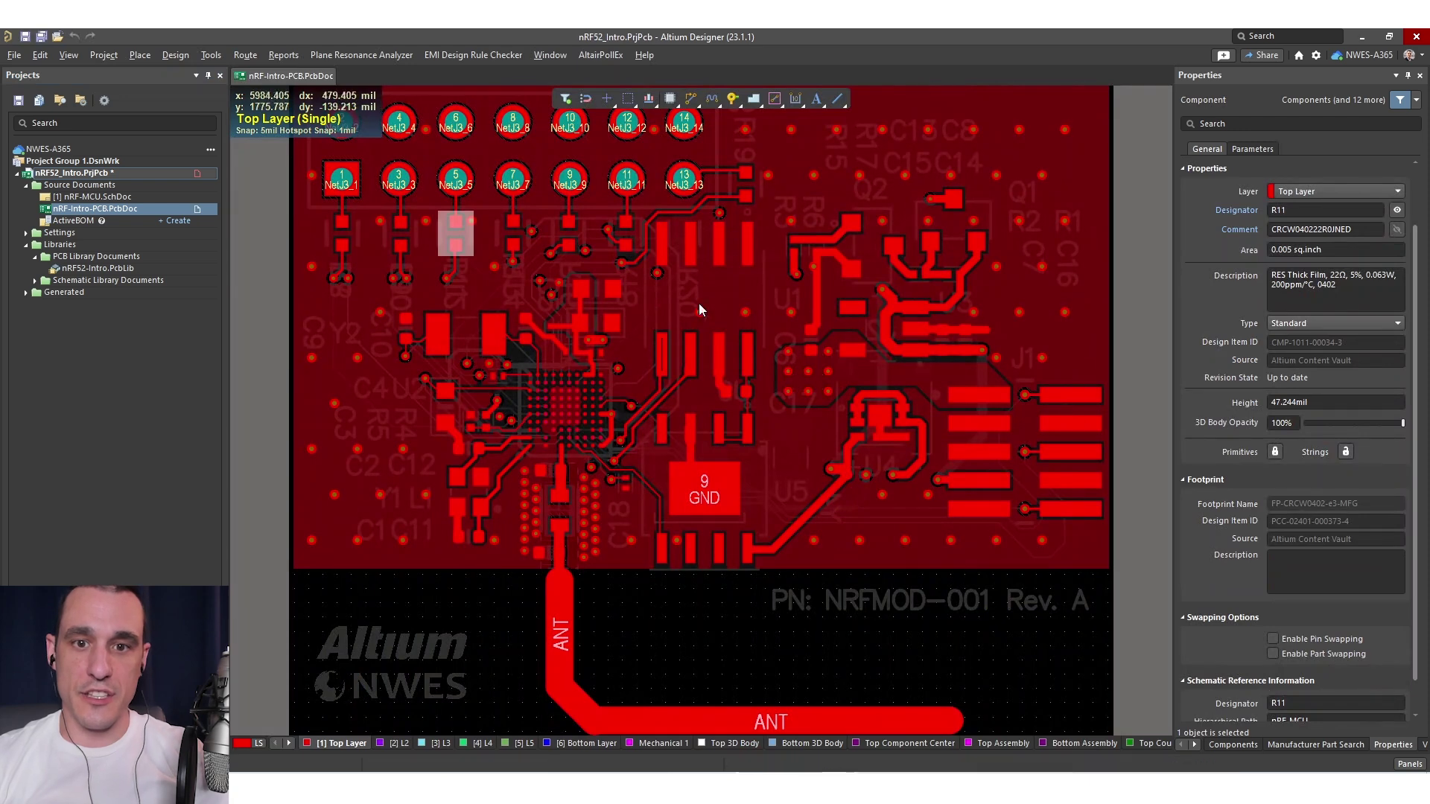
Pan the board to capacitor C9 and enable Polygons in the Selection Filter
click(263, 369)
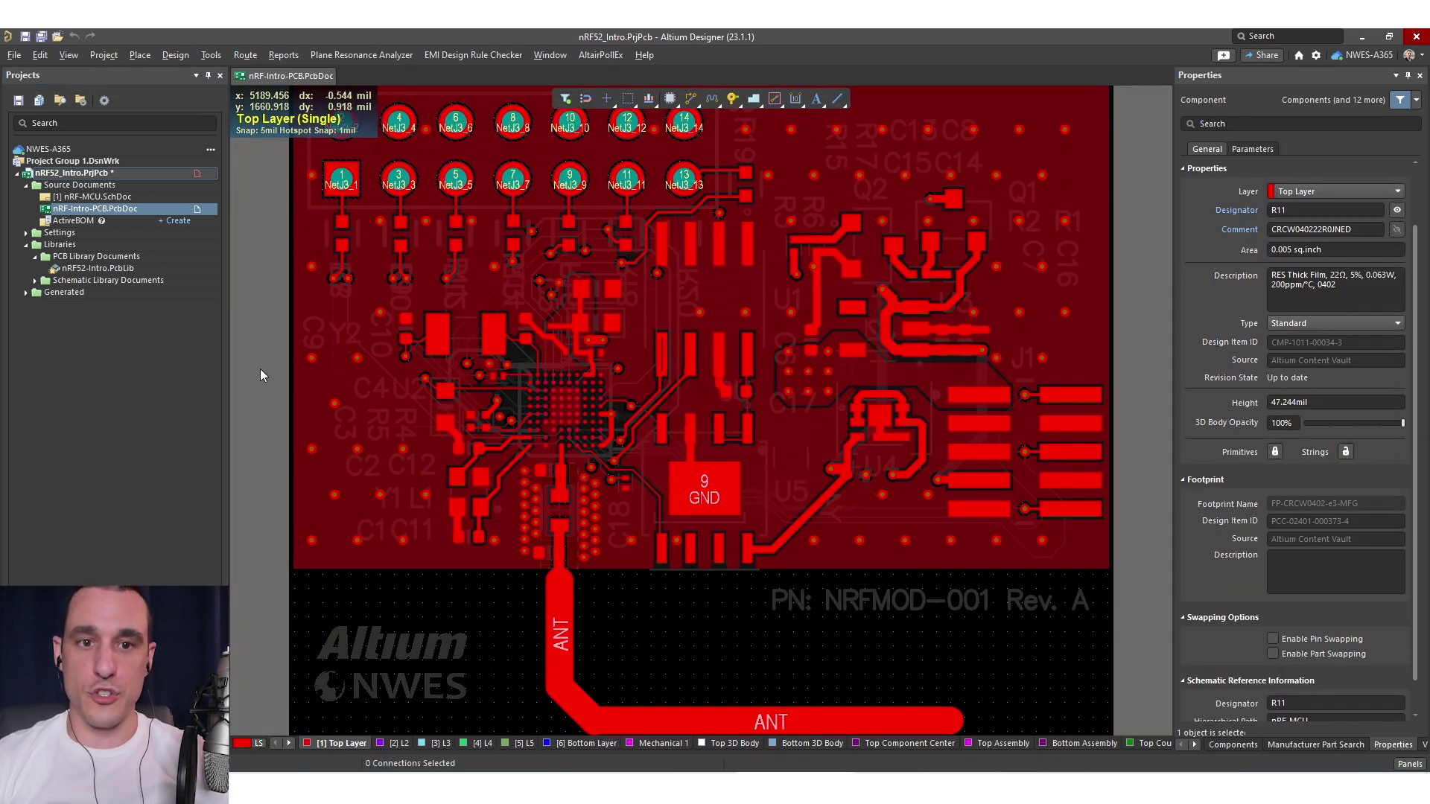
ctrl+scroll(364, 348, up, 4)
ctrl+scroll(372, 344, up, 2)
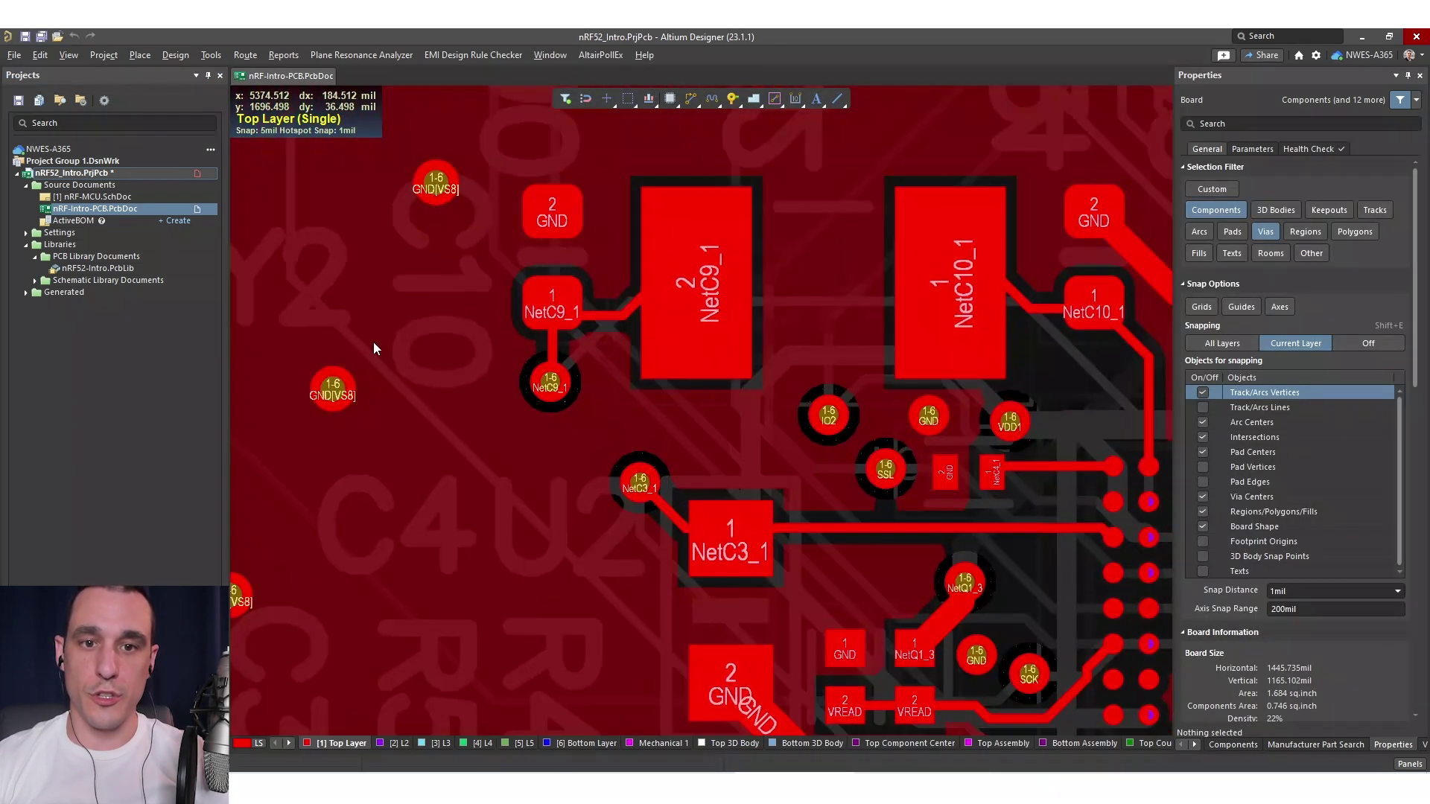
right_drag(377, 341, 421, 470)
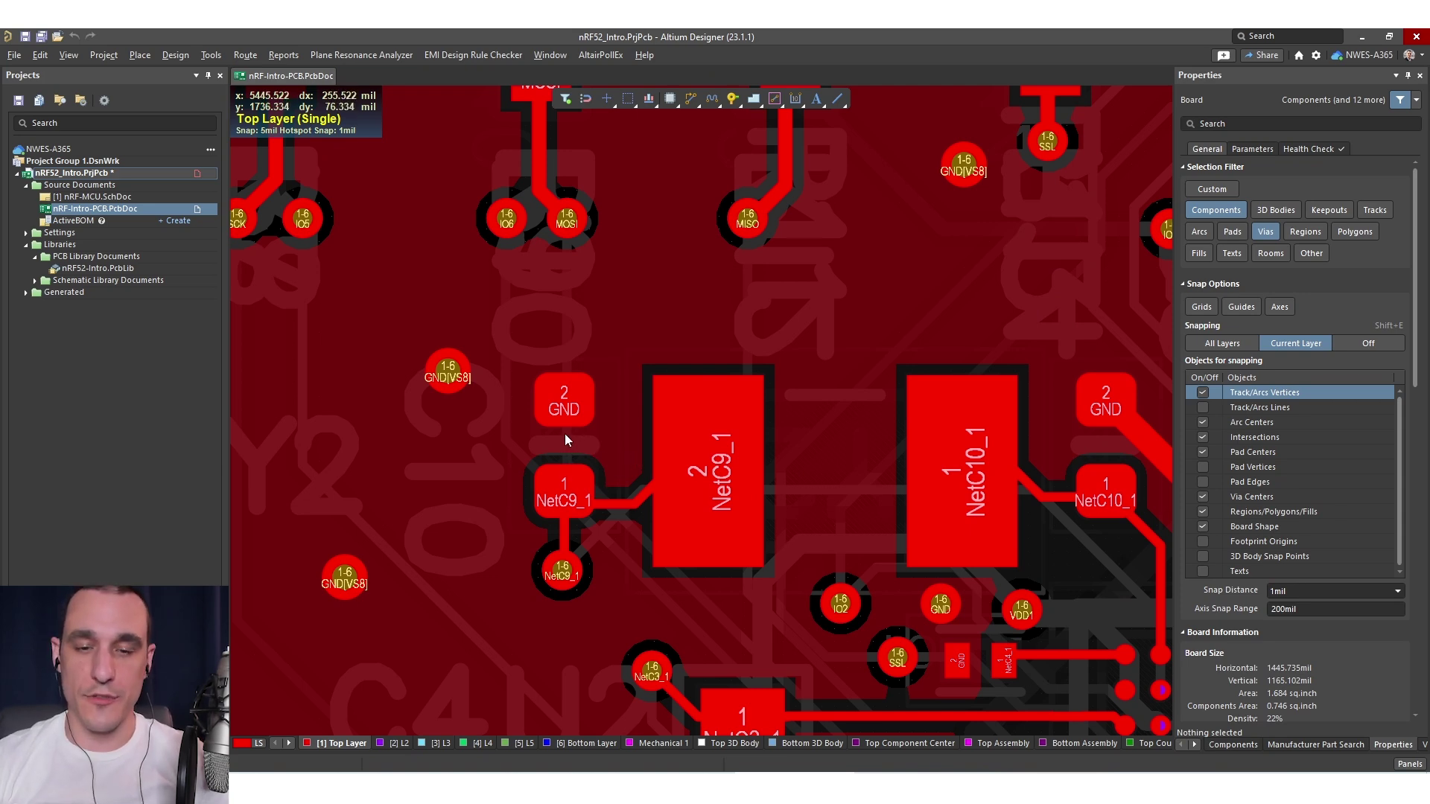
ctrl+scroll(611, 456, up, 3)
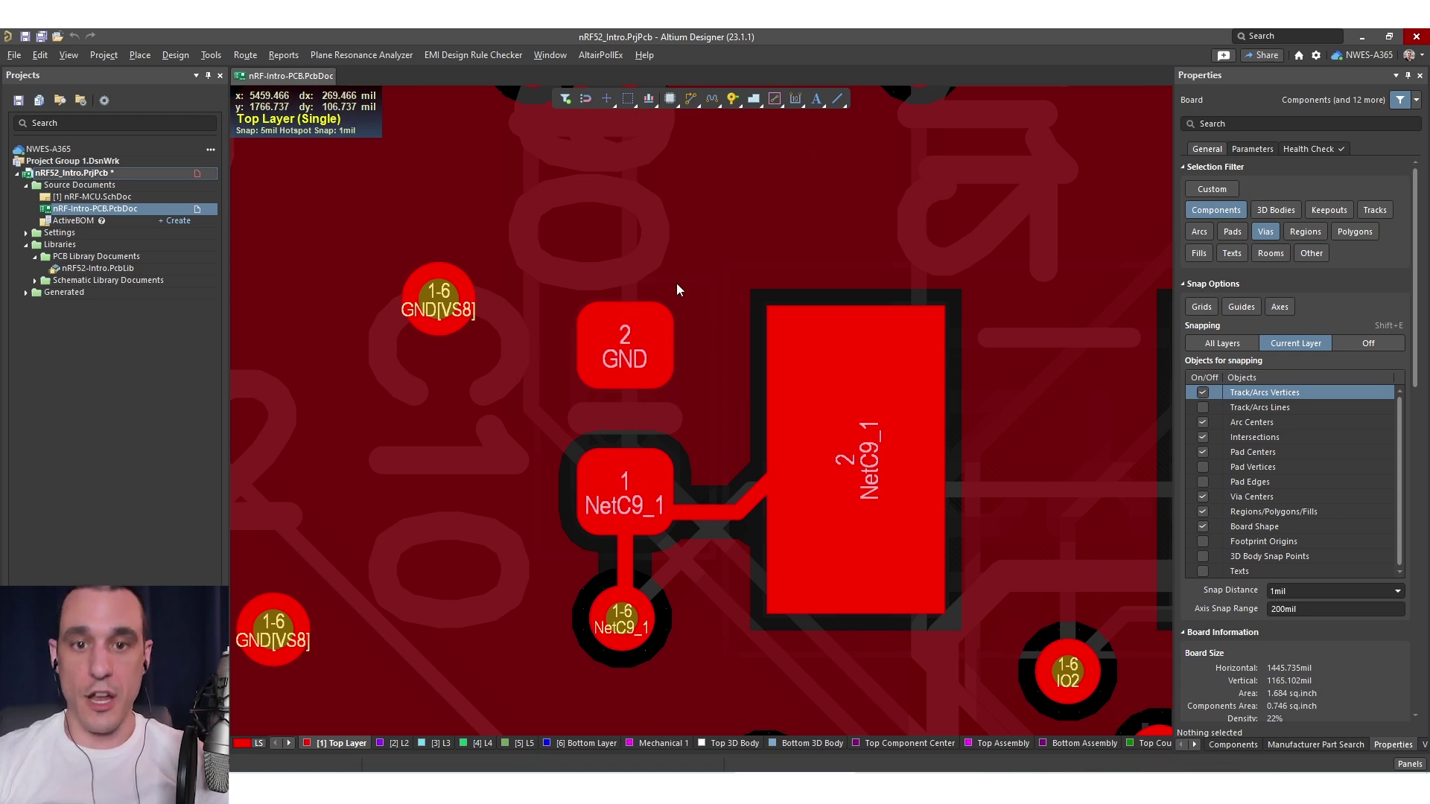
click(726, 259)
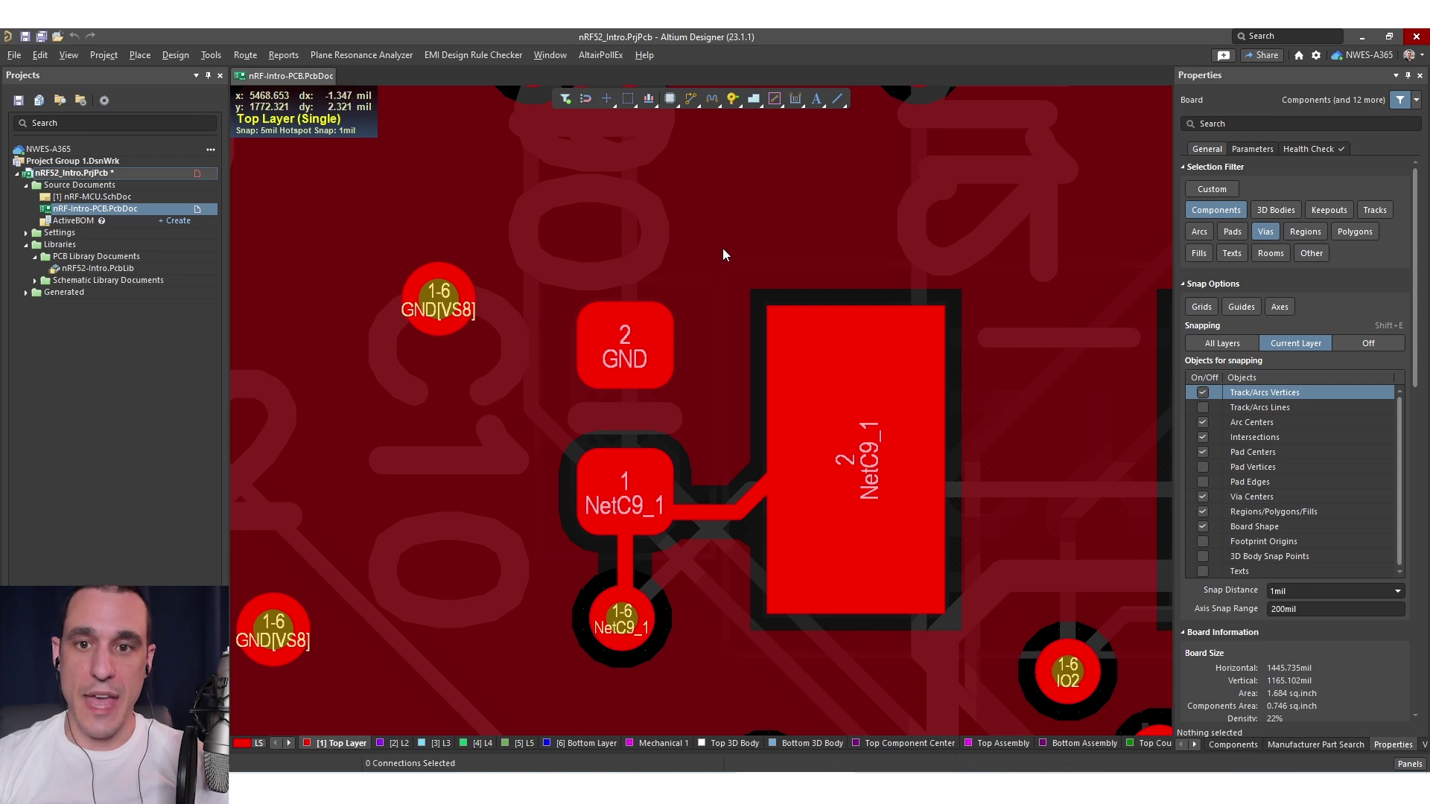
click(1355, 231)
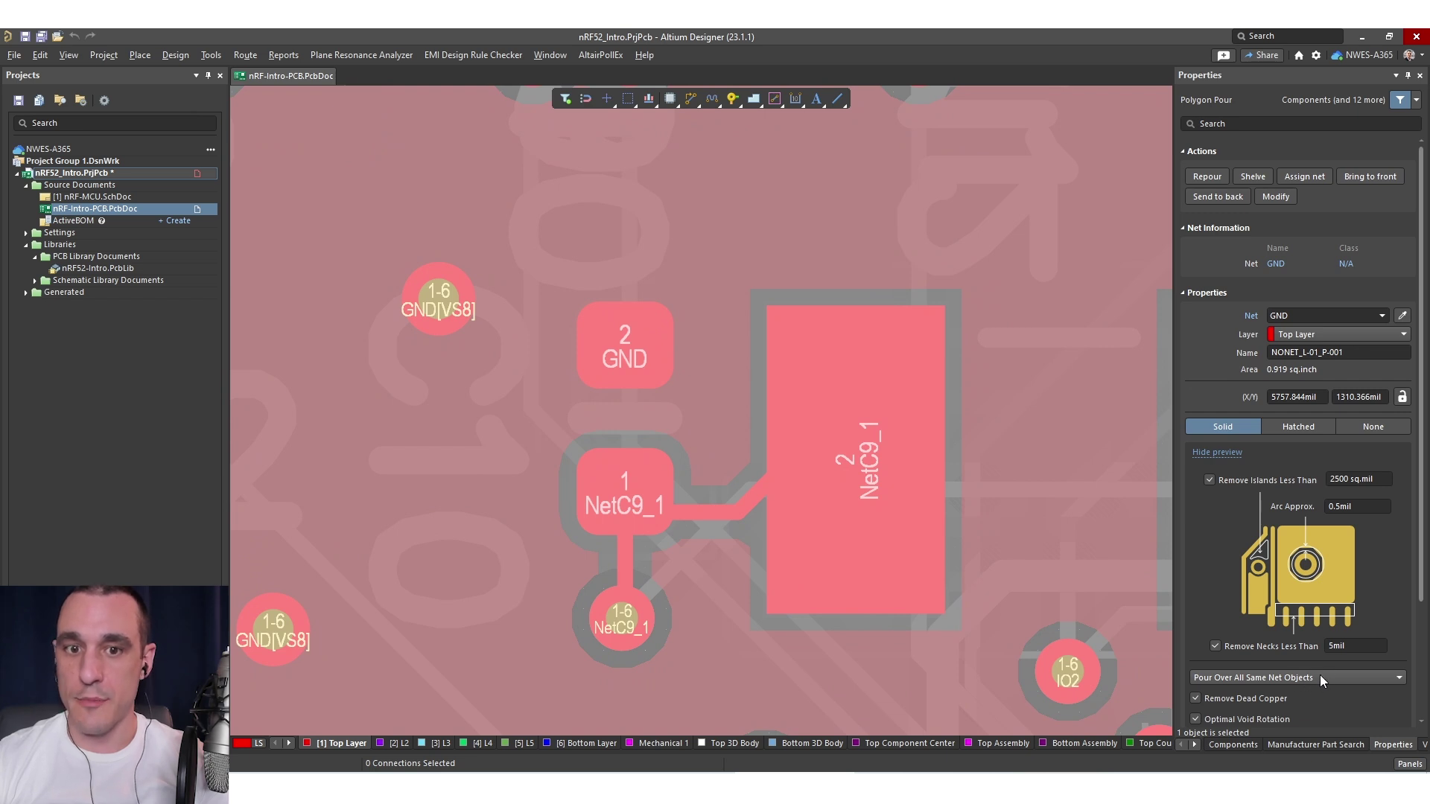
Inspect the pour around crystal Y2 and resistor R11, centring the MOSI, MISO and SSL pads
click(739, 368)
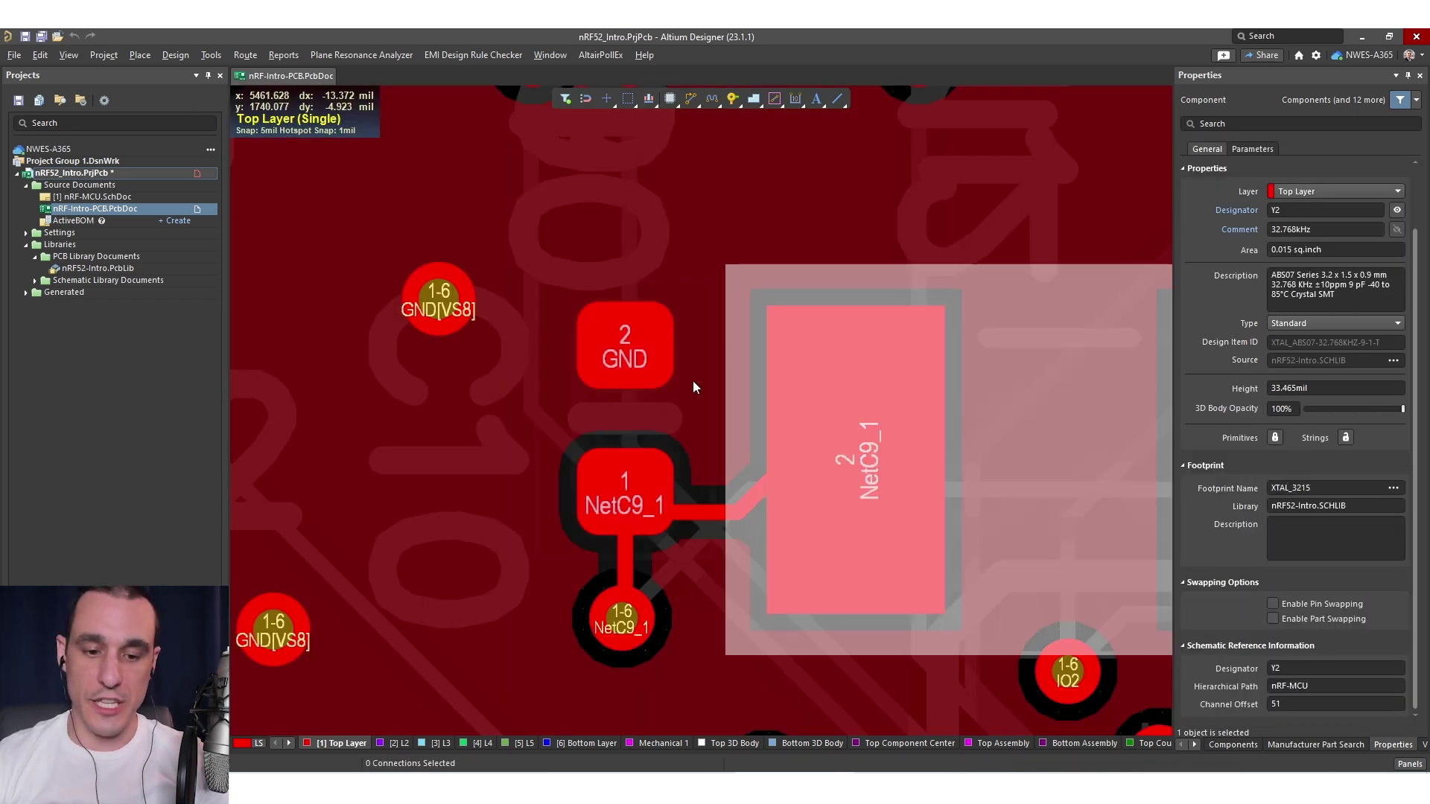
click(691, 382)
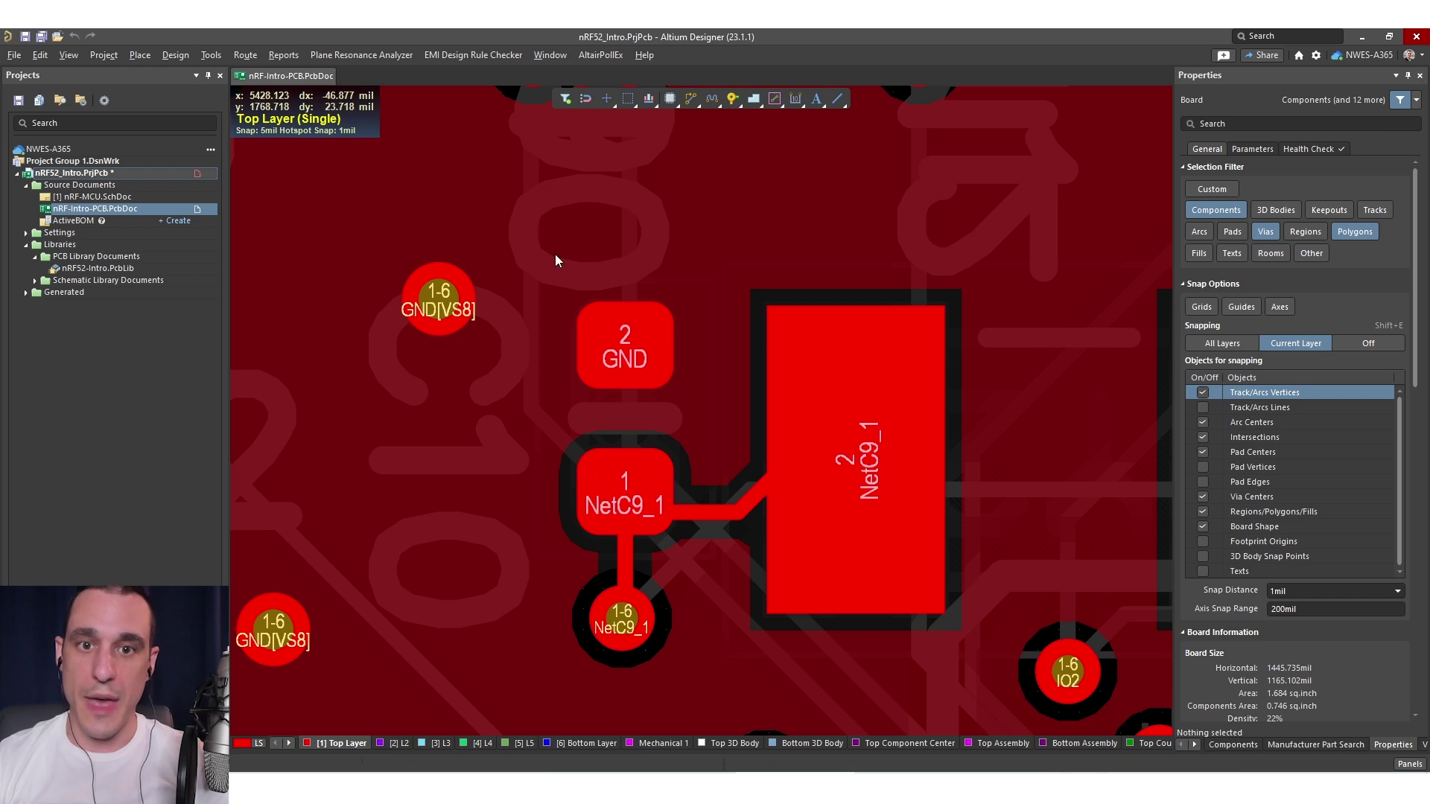
scroll(651, 490, up, 5)
click(729, 306)
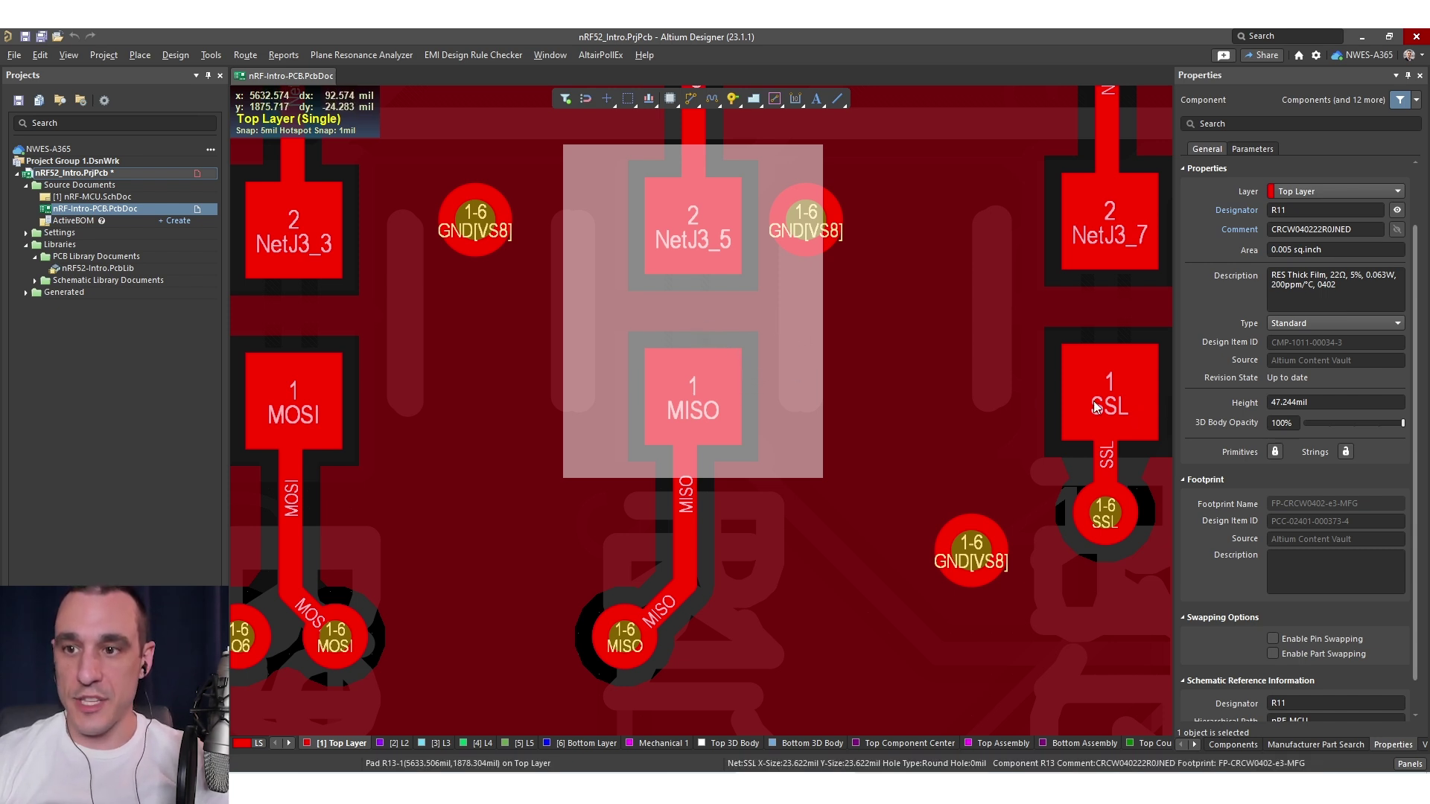
ctrl+scroll(693, 309, up, 2)
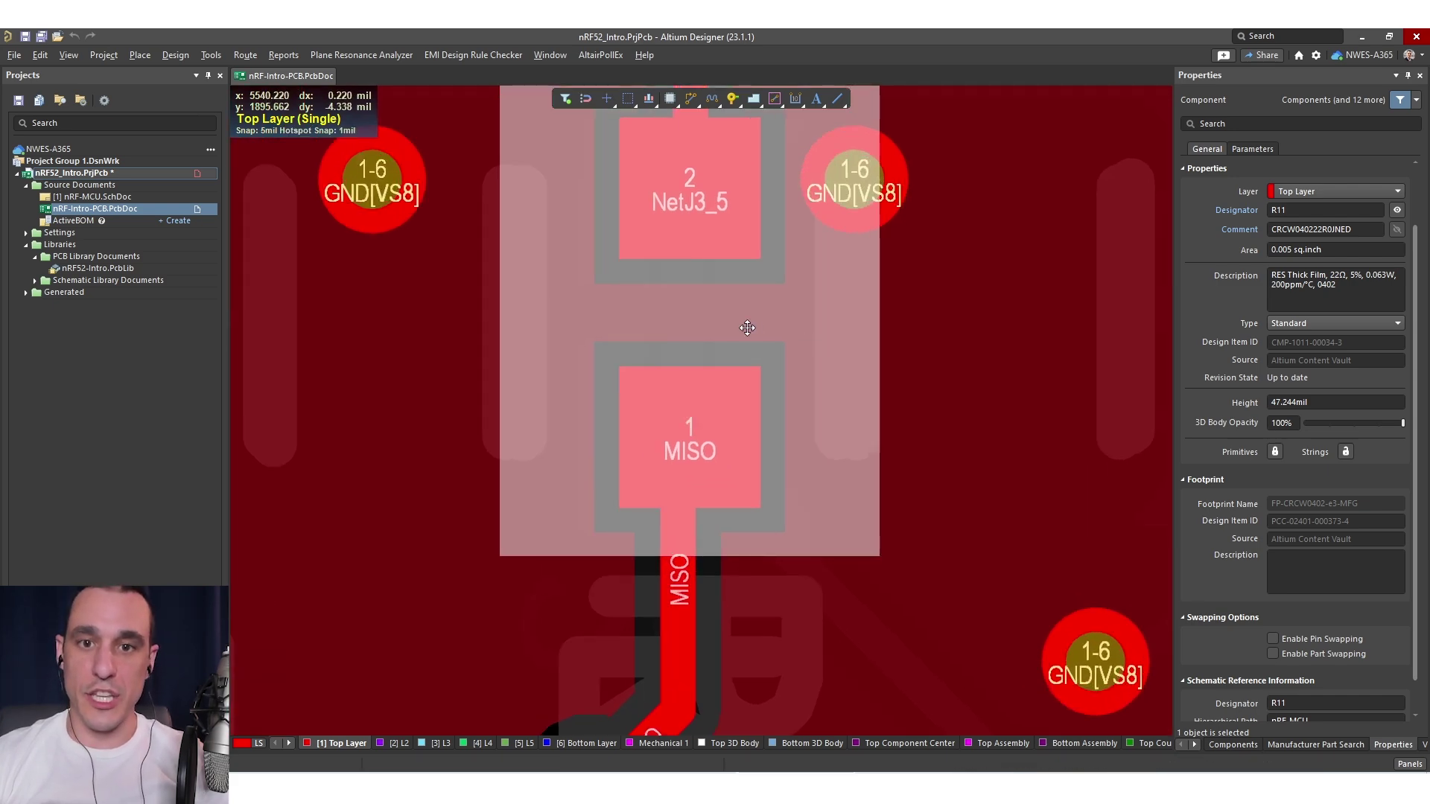
ctrl+scroll(683, 379, down, 3)
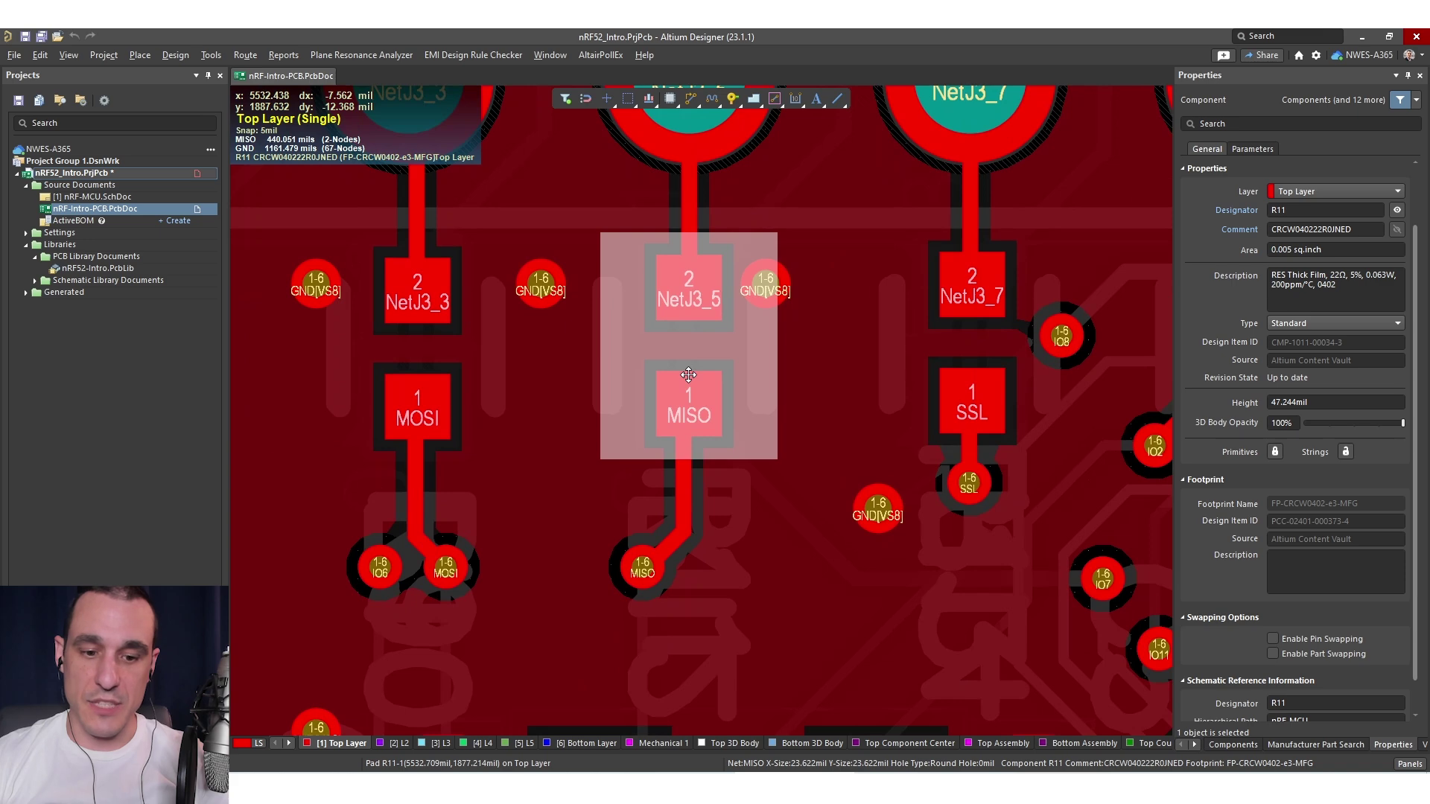
click(444, 512)
right_drag(510, 517, 598, 473)
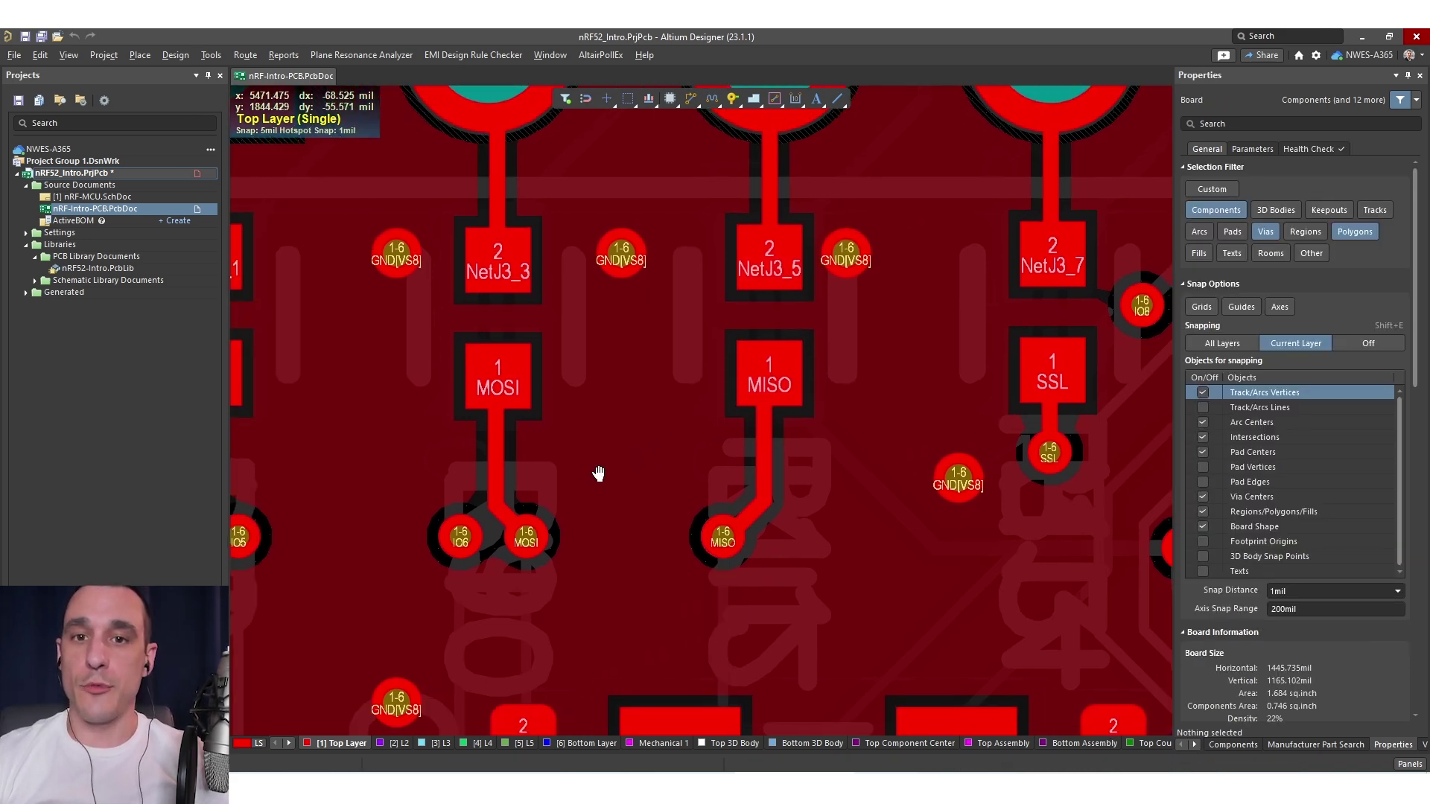
click(756, 100)
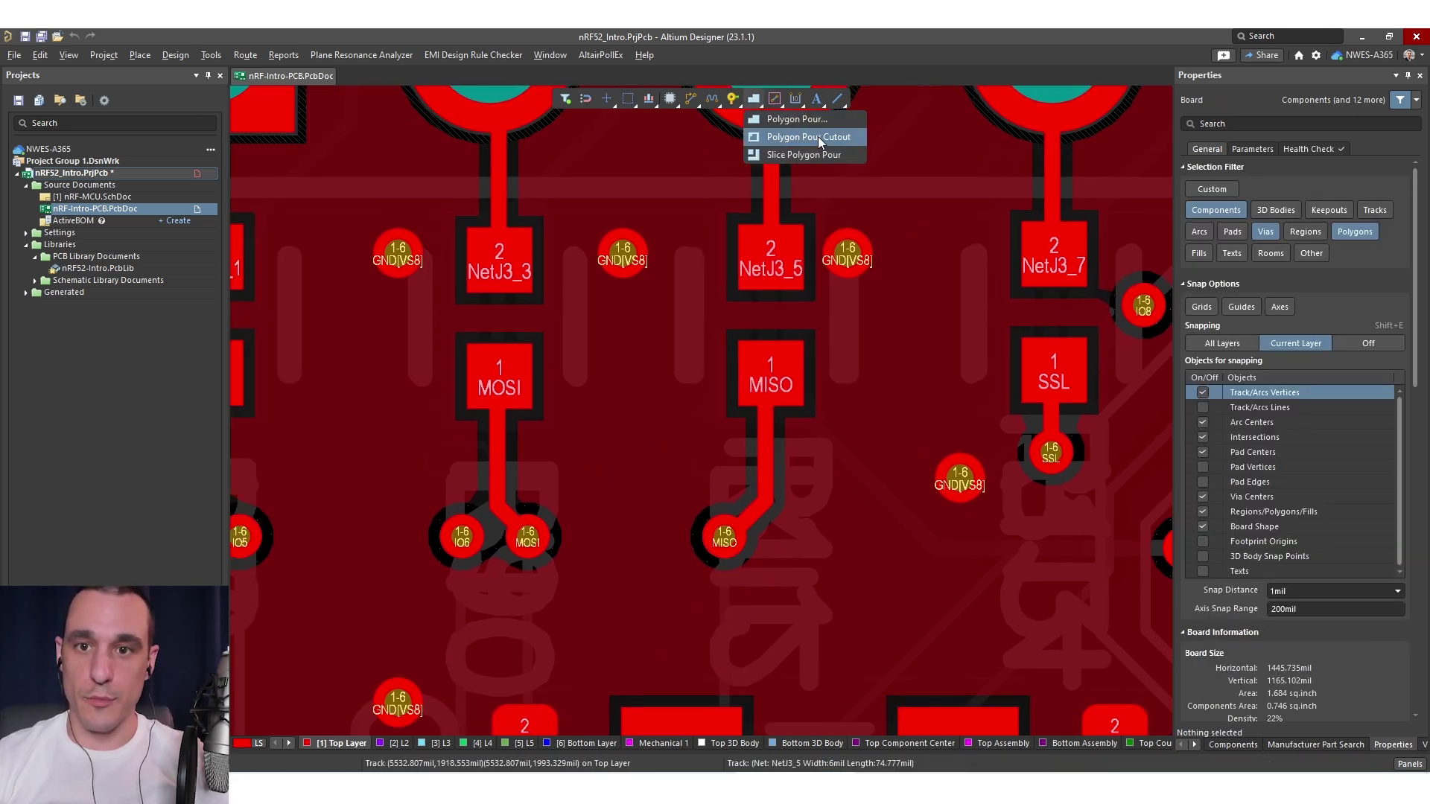
Draw a polygon pour cutout between R11's MISO and NetJ3_5 pads using pad edge and vertex snapping
click(818, 137)
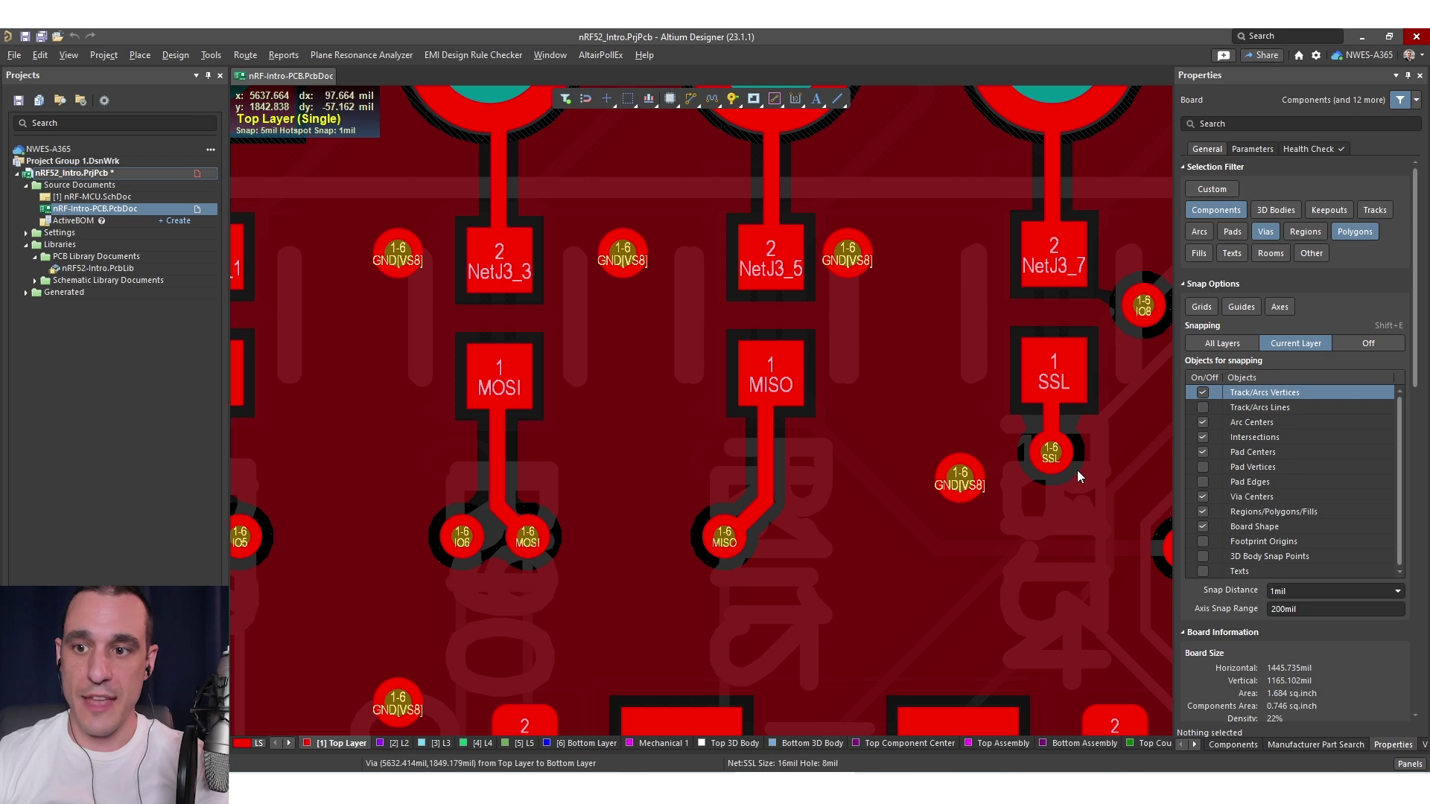
click(1202, 482)
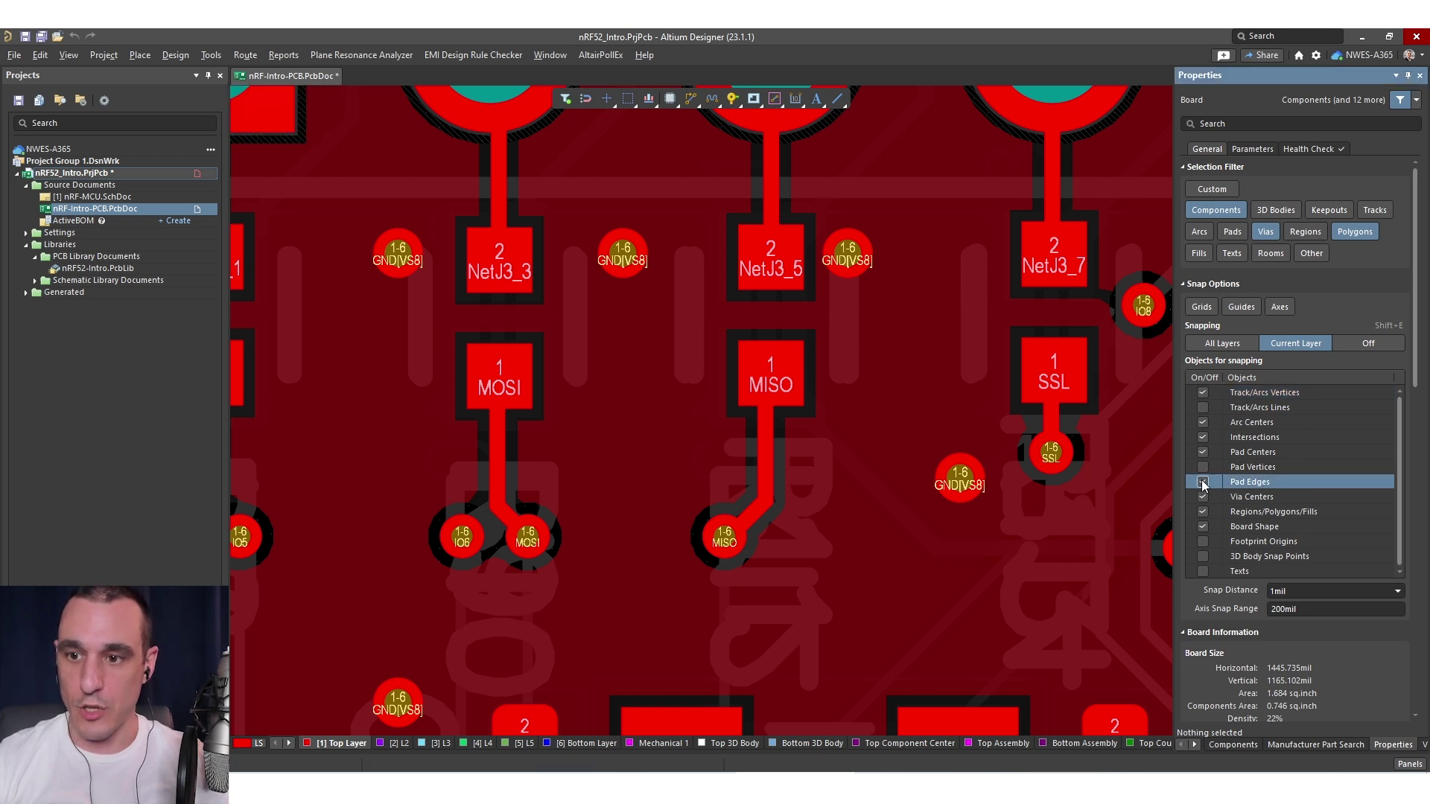
click(1203, 467)
click(754, 99)
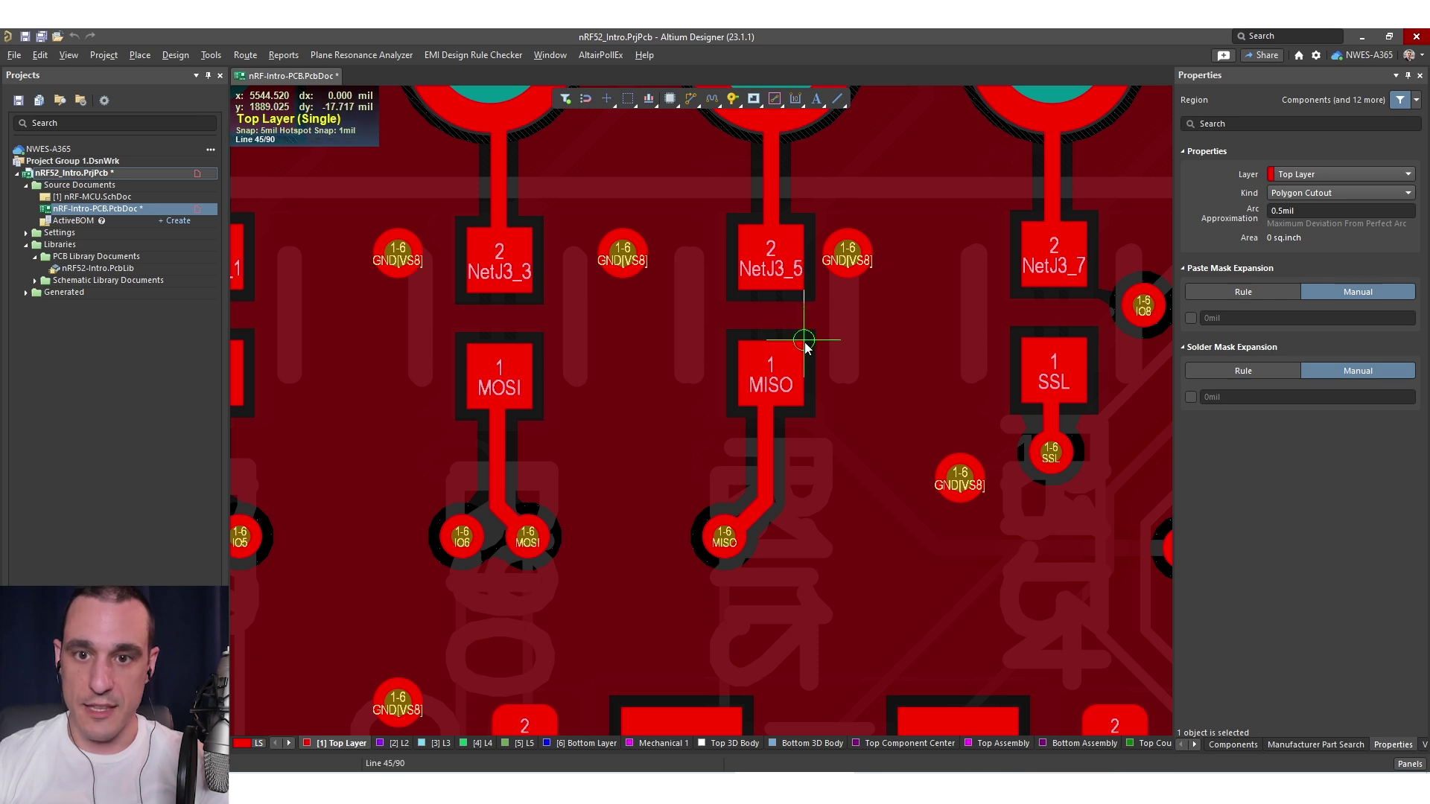
key(space)
click(738, 340)
right_click(736, 340)
key(Escape)
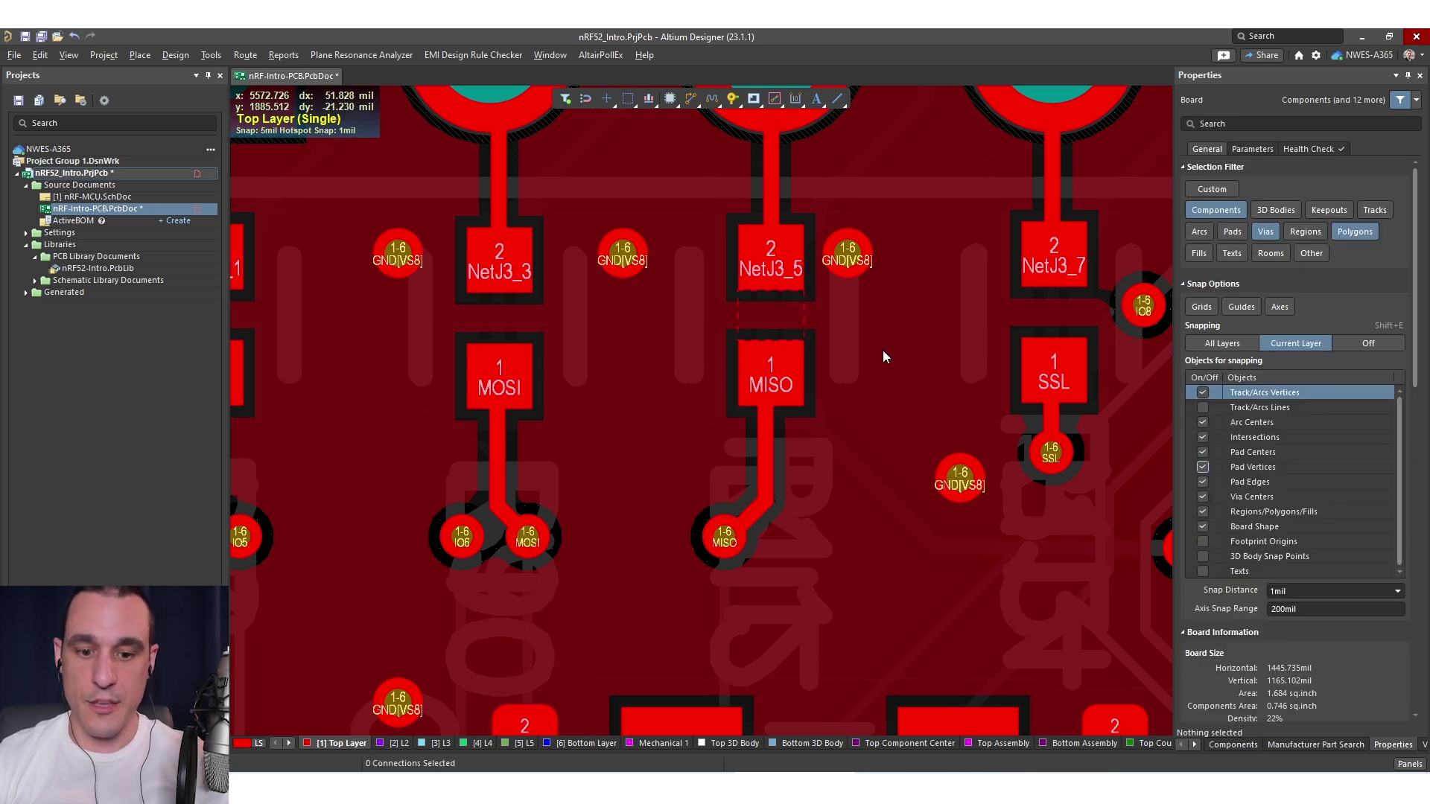
right_click(880, 347)
click(1147, 307)
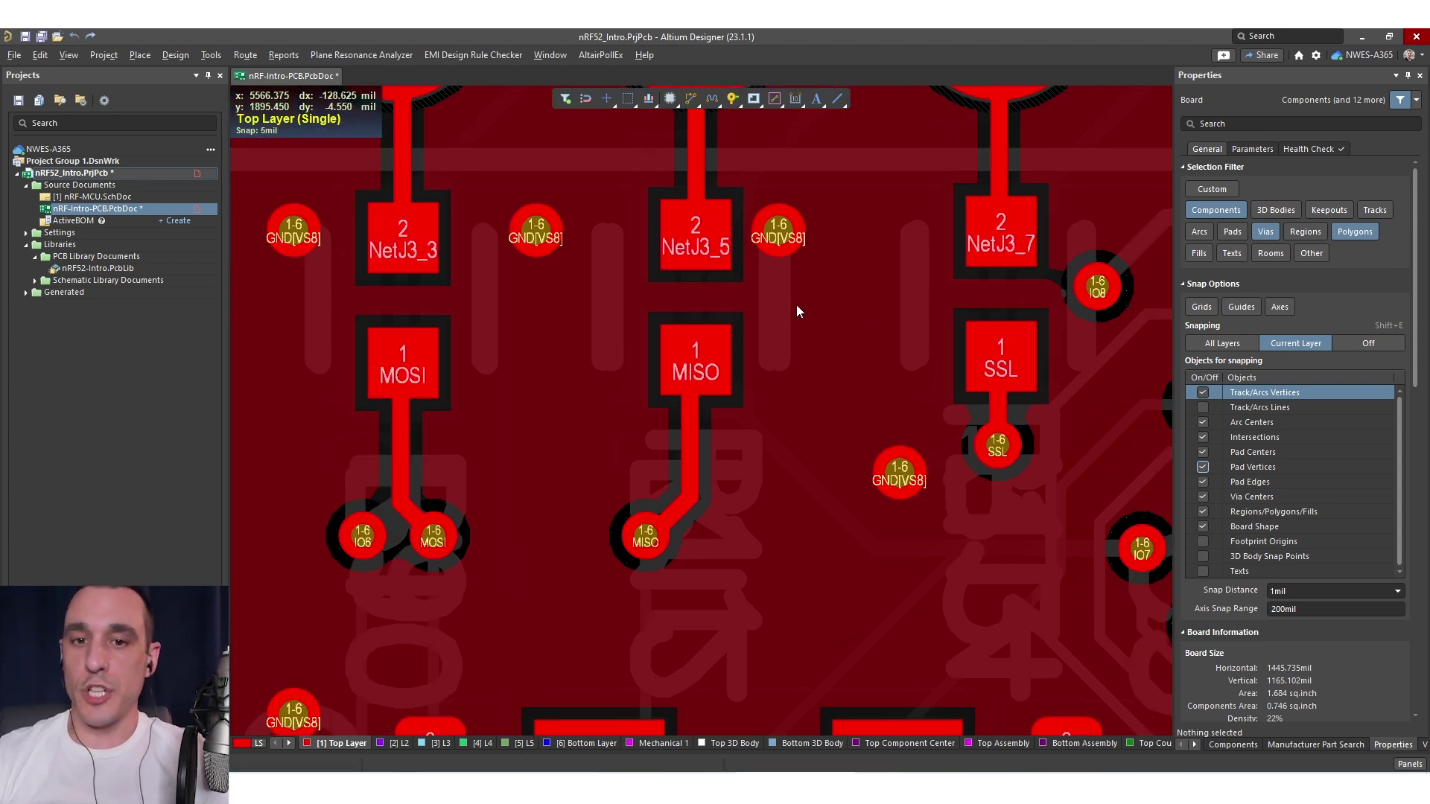
Select capacitor C9 to read its footprint name, then open nRF52-Intro.PcbLib
ctrl+scroll(771, 305, down, 4)
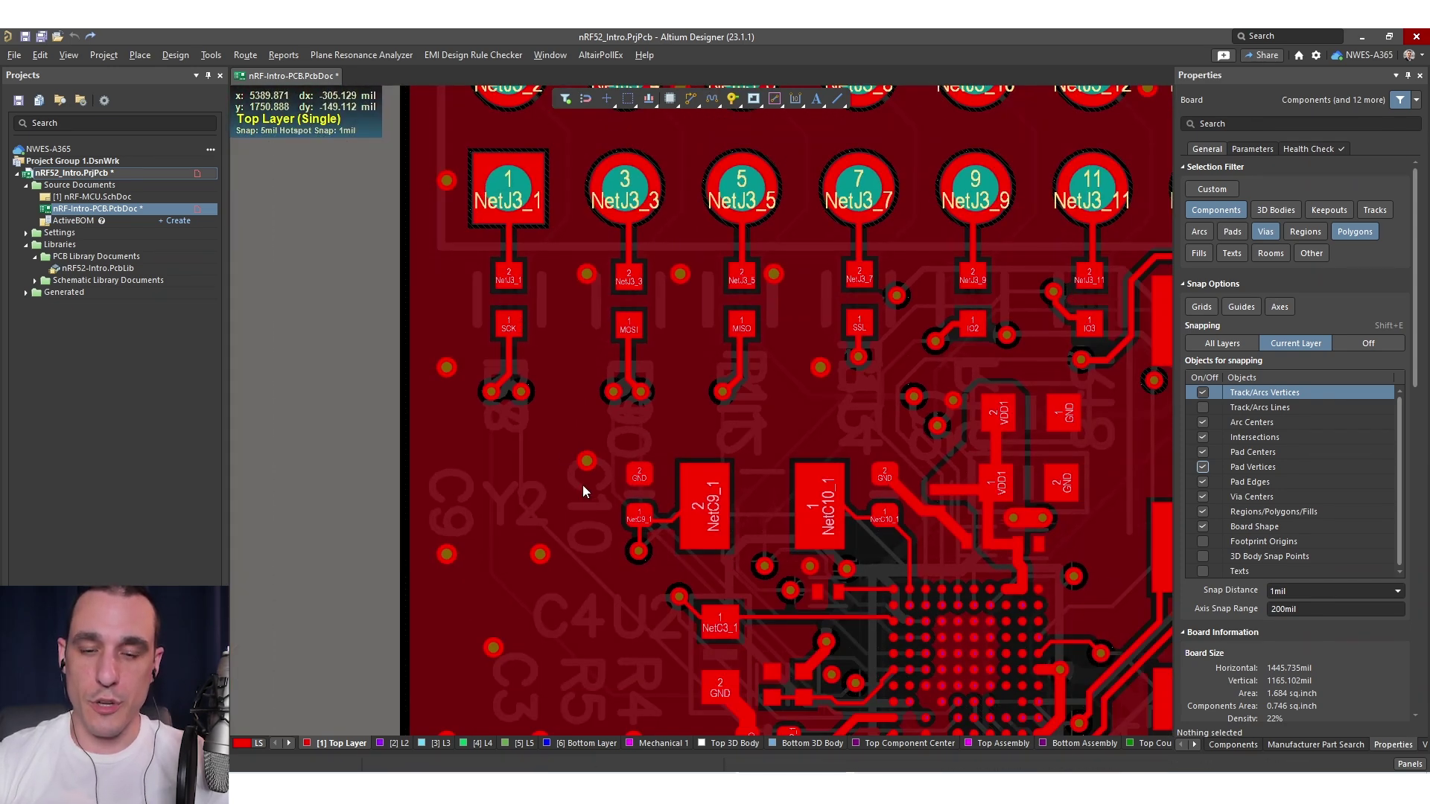
click(744, 520)
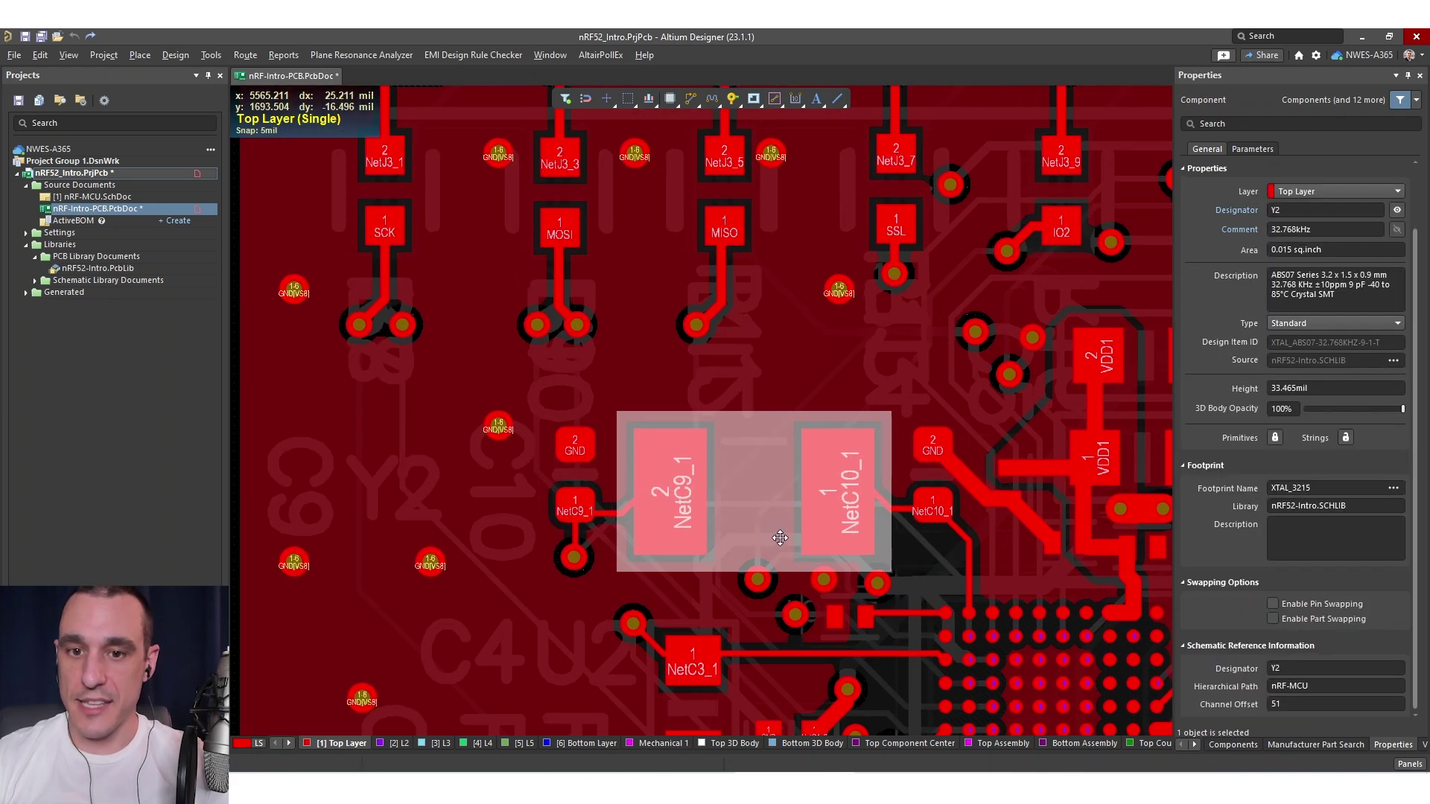
ctrl+scroll(780, 538, up, 1)
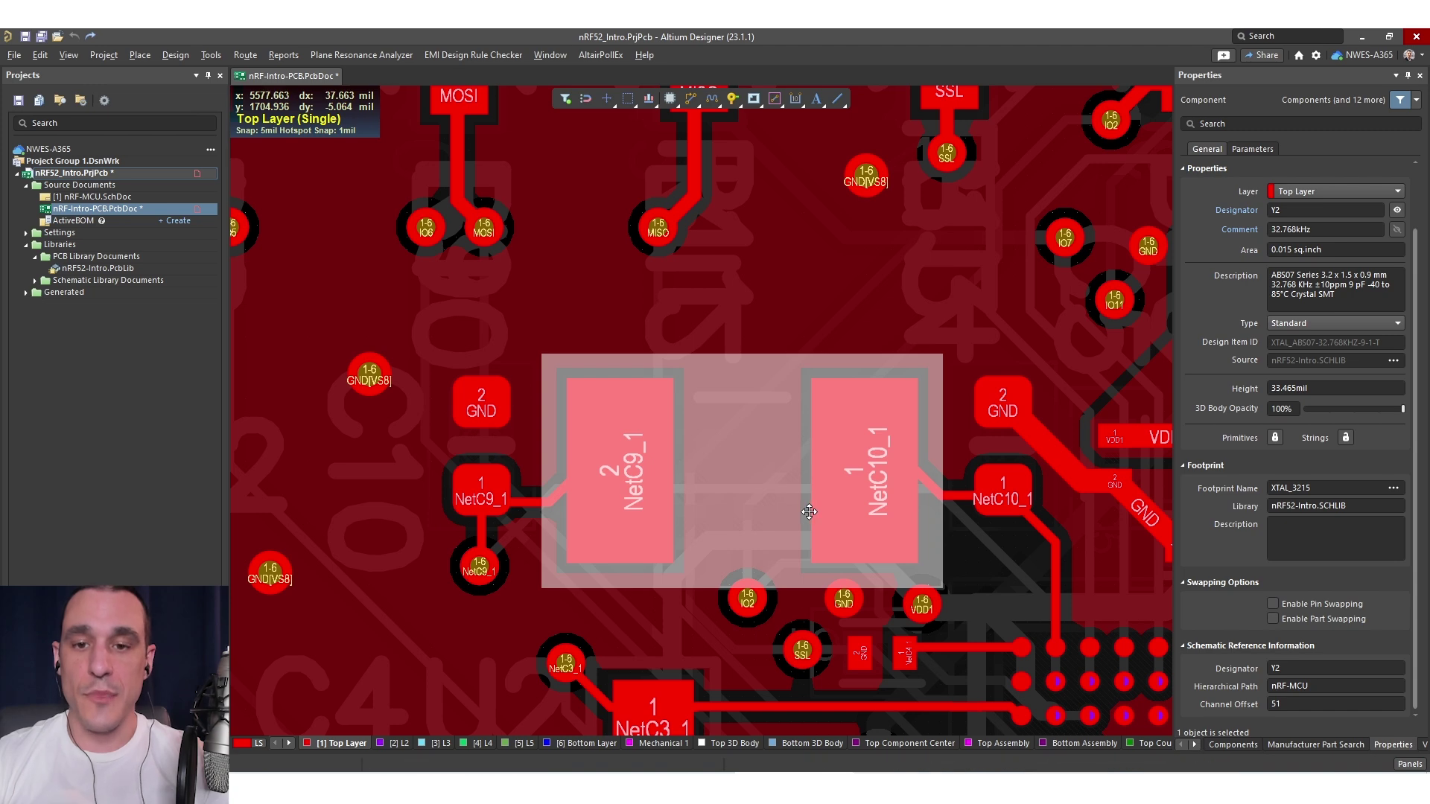
ctrl+scroll(813, 511, down, 1)
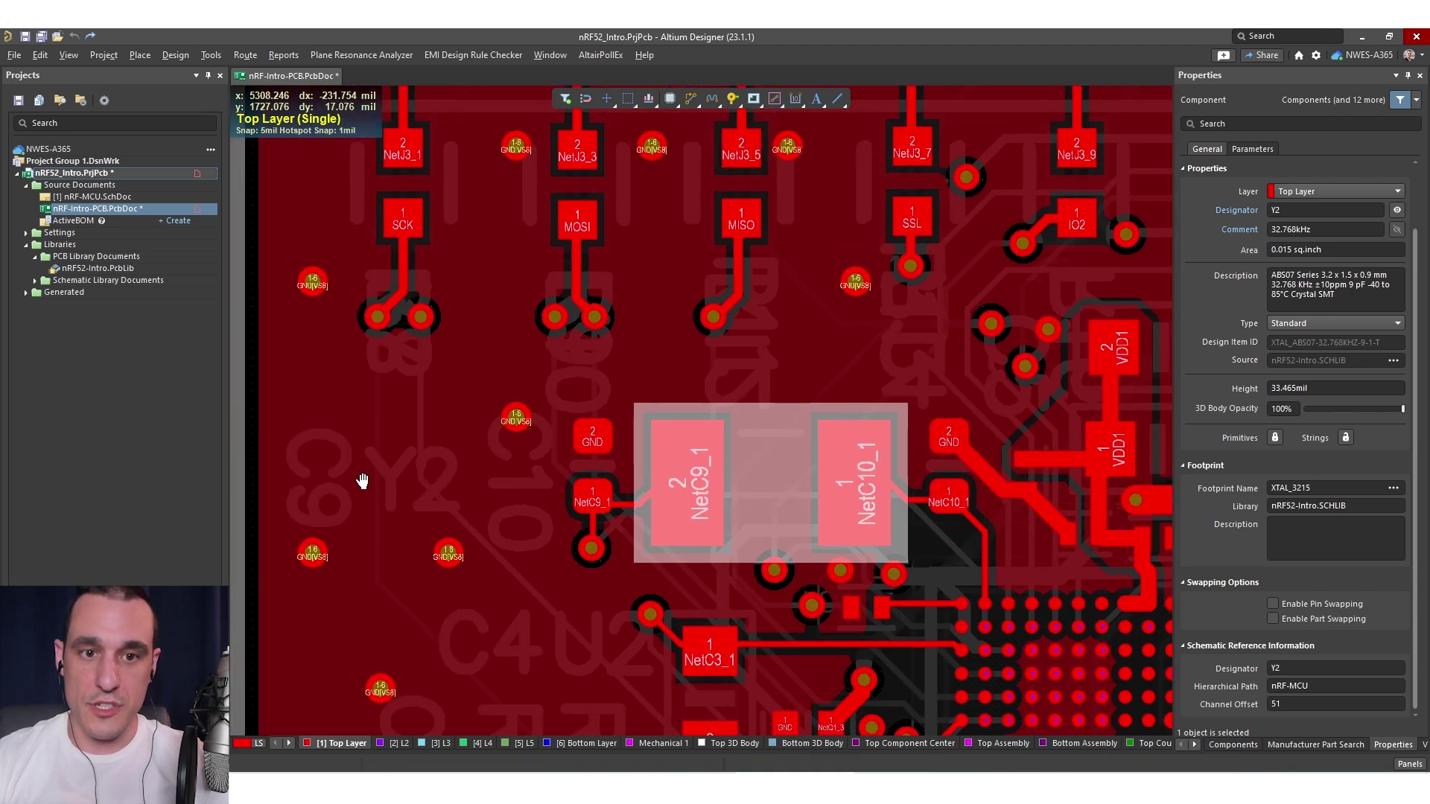
shift+scroll(270, 435, left, 1)
click(268, 436)
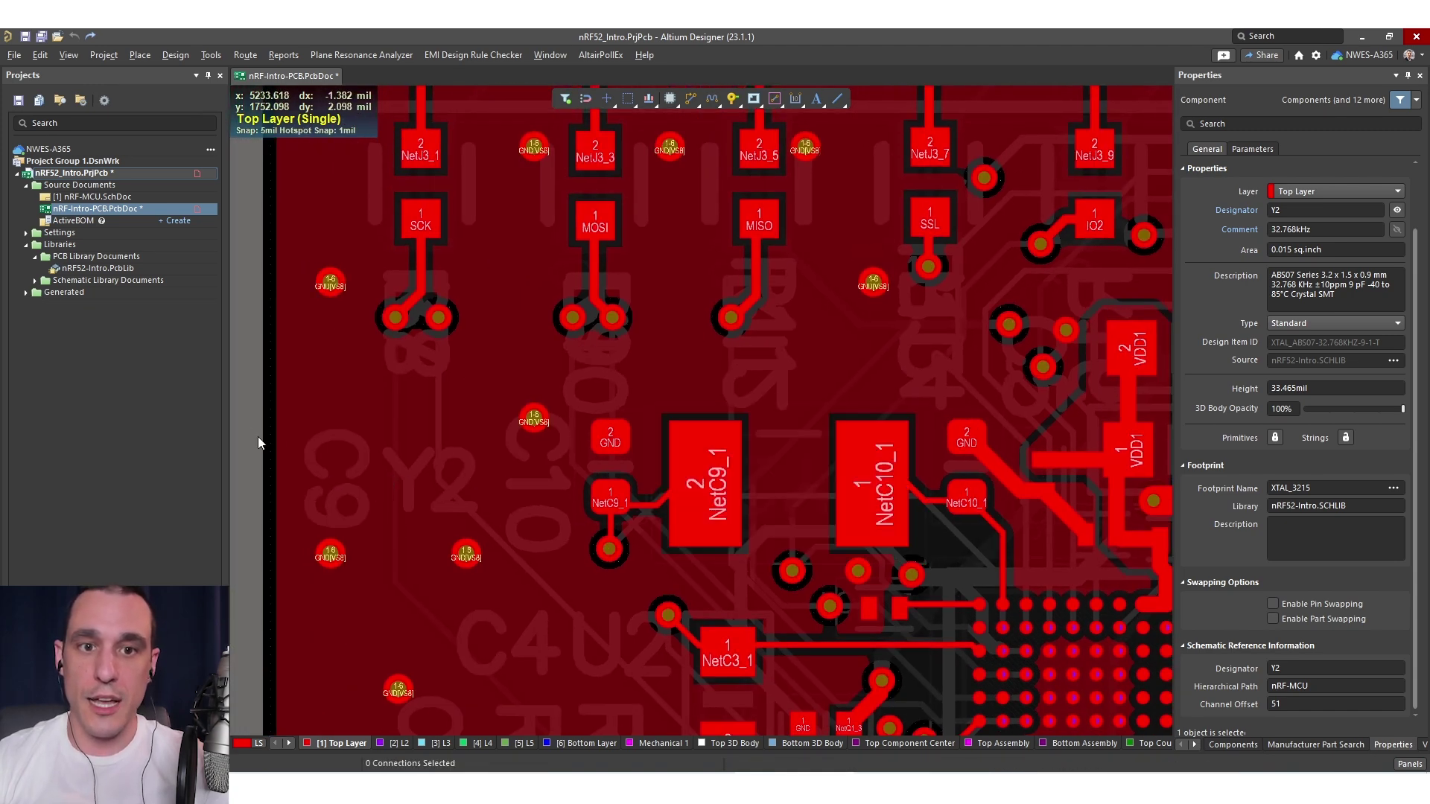
click(615, 466)
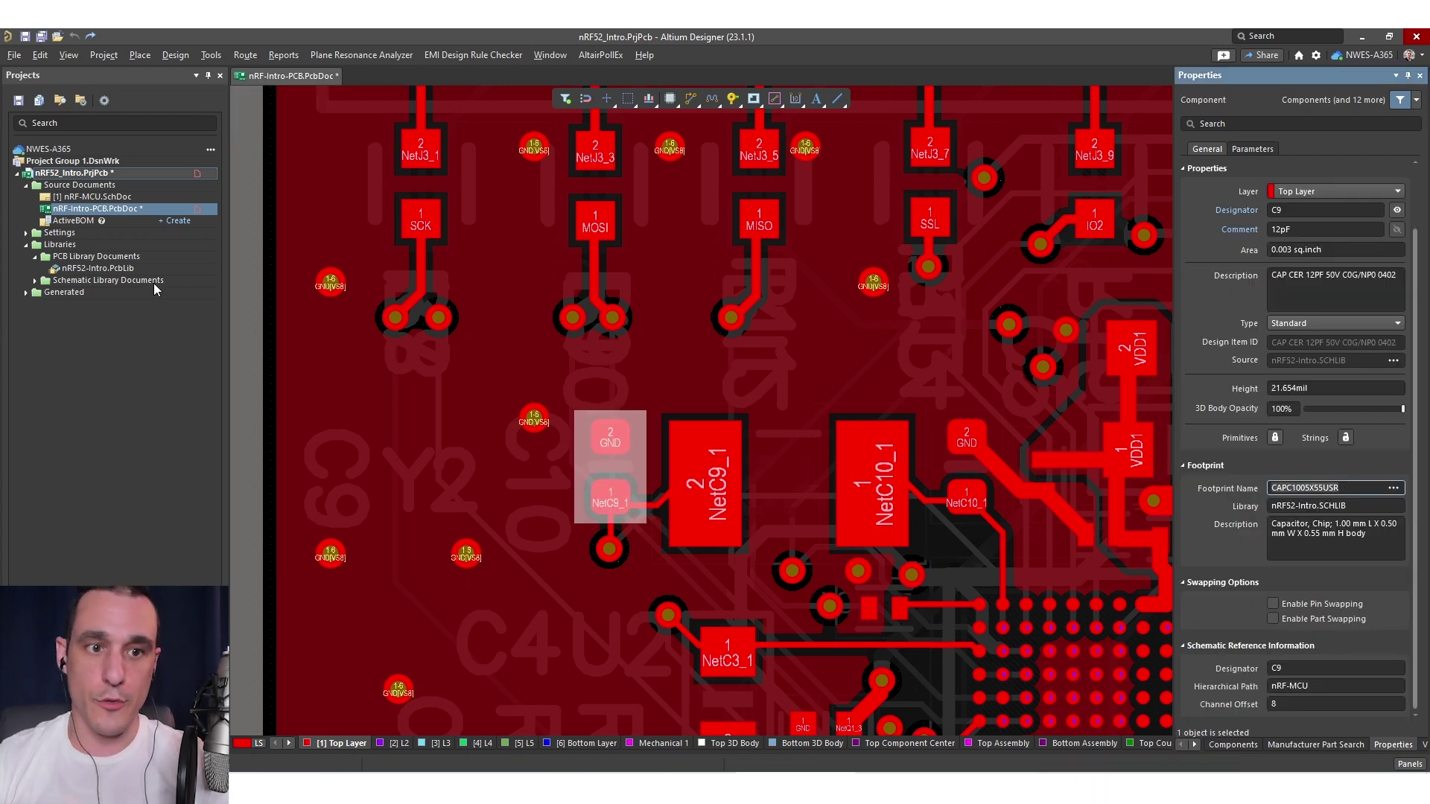
double_click(126, 270)
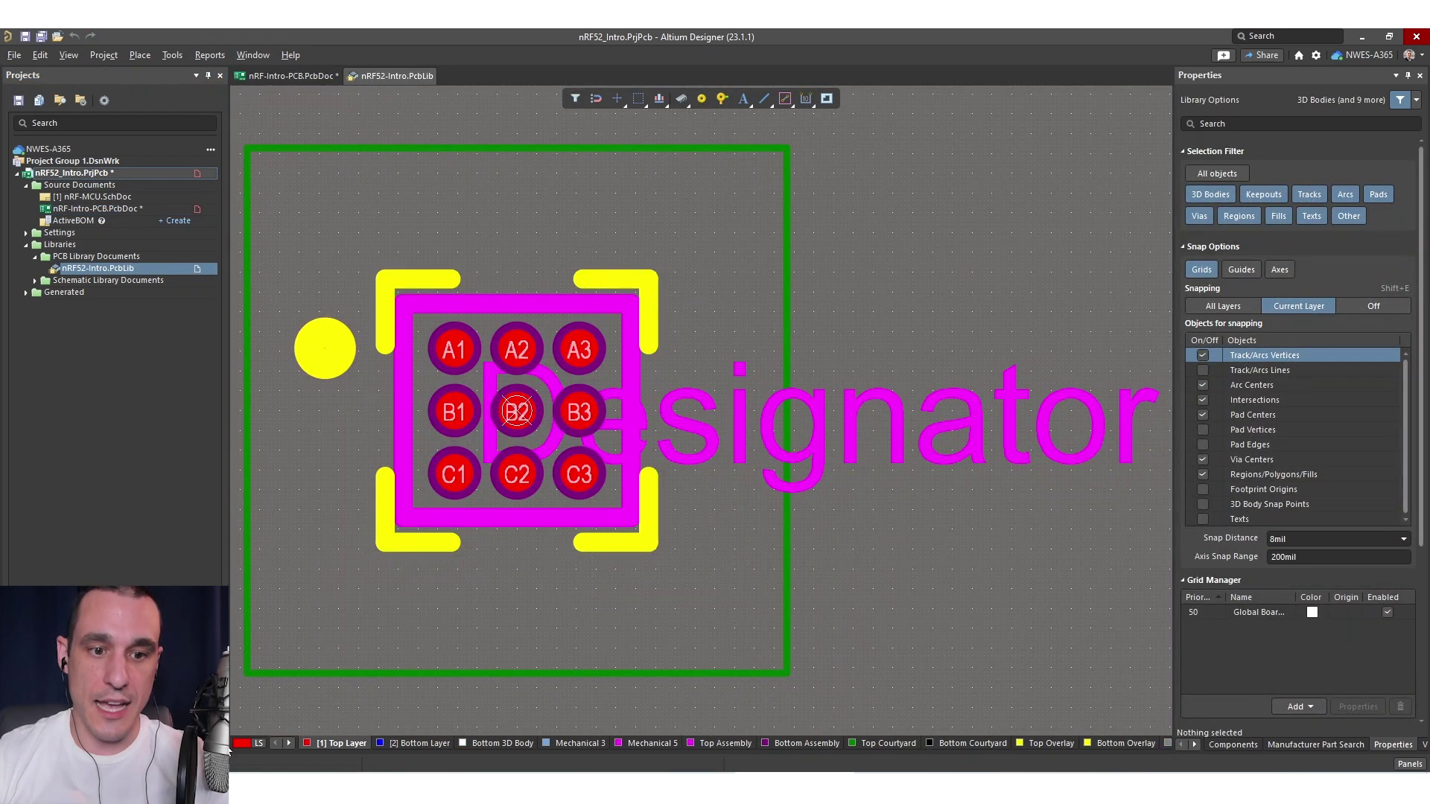
Open the CAPC1005X55USR footprint and stretch the cutout's left and right edges to ±17.716 mil
click(123, 98)
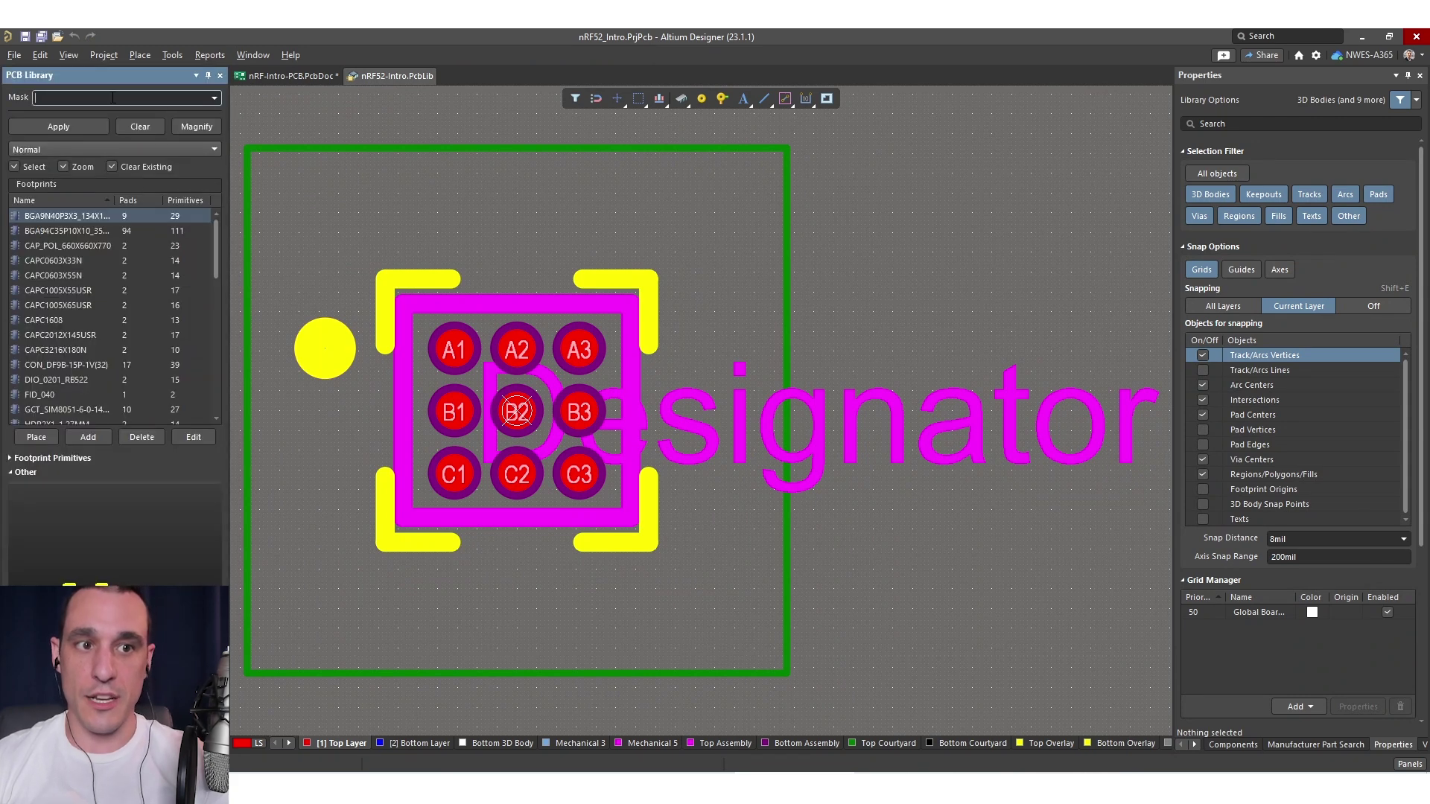
text(CAPC1005X55USR)
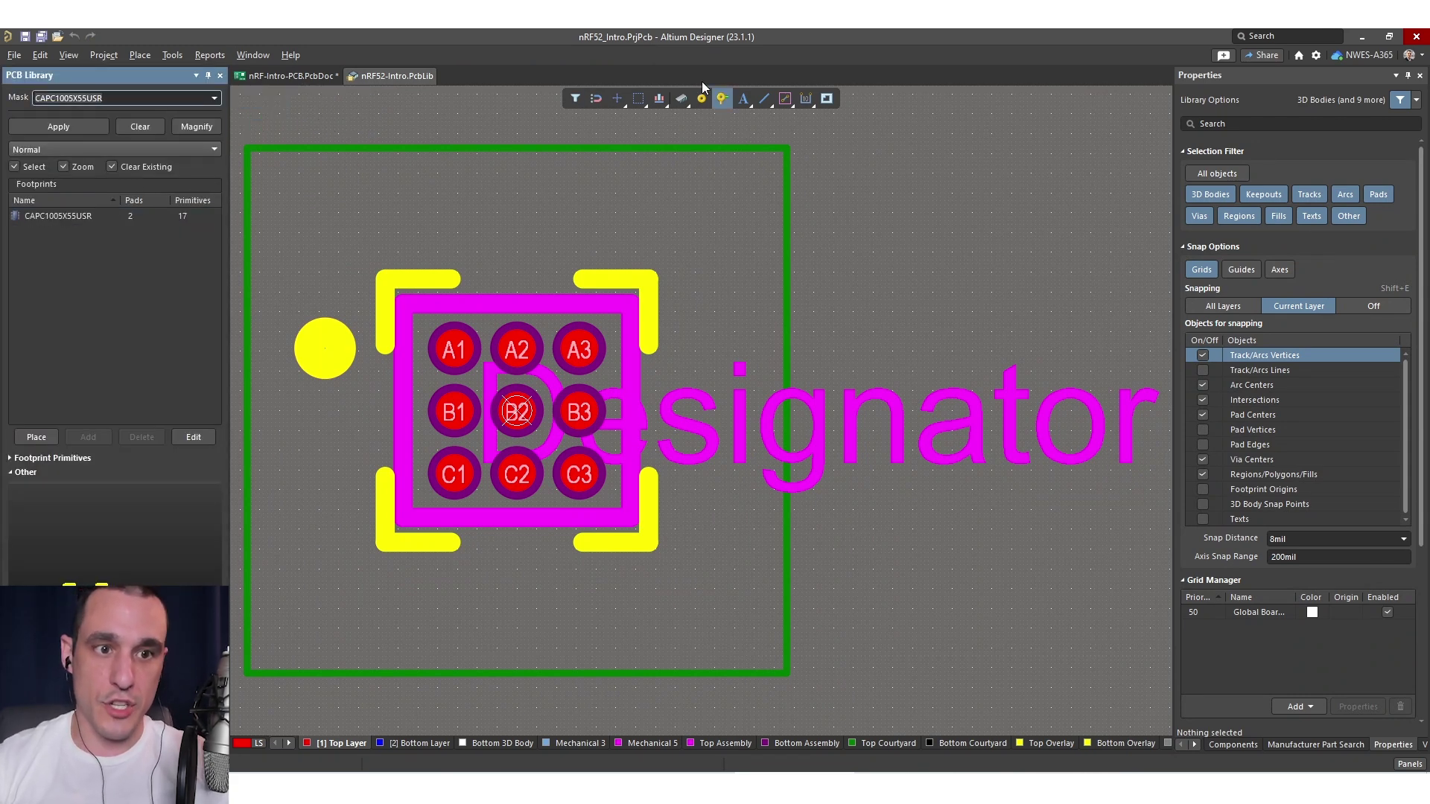
click(93, 217)
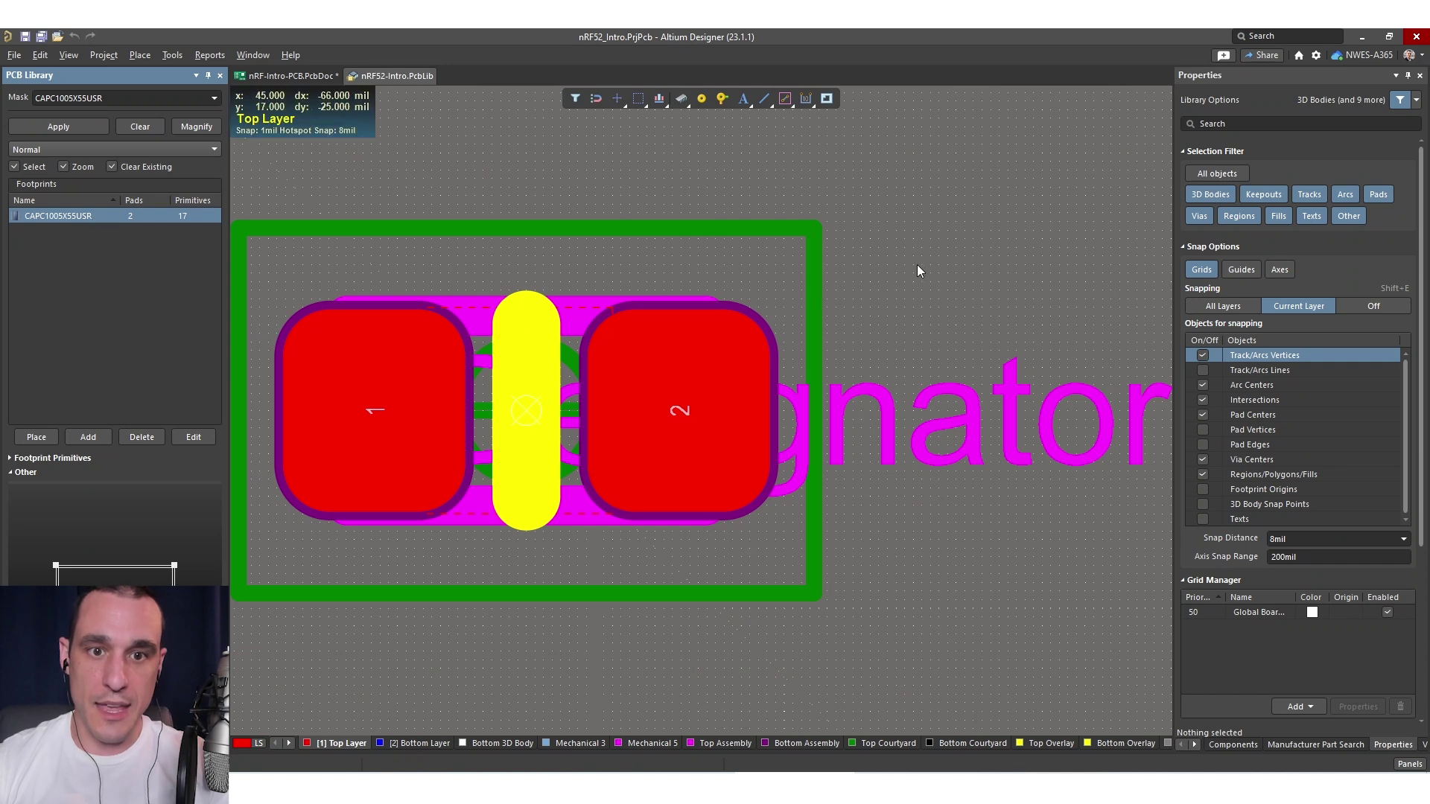
right_drag(569, 351, 654, 339)
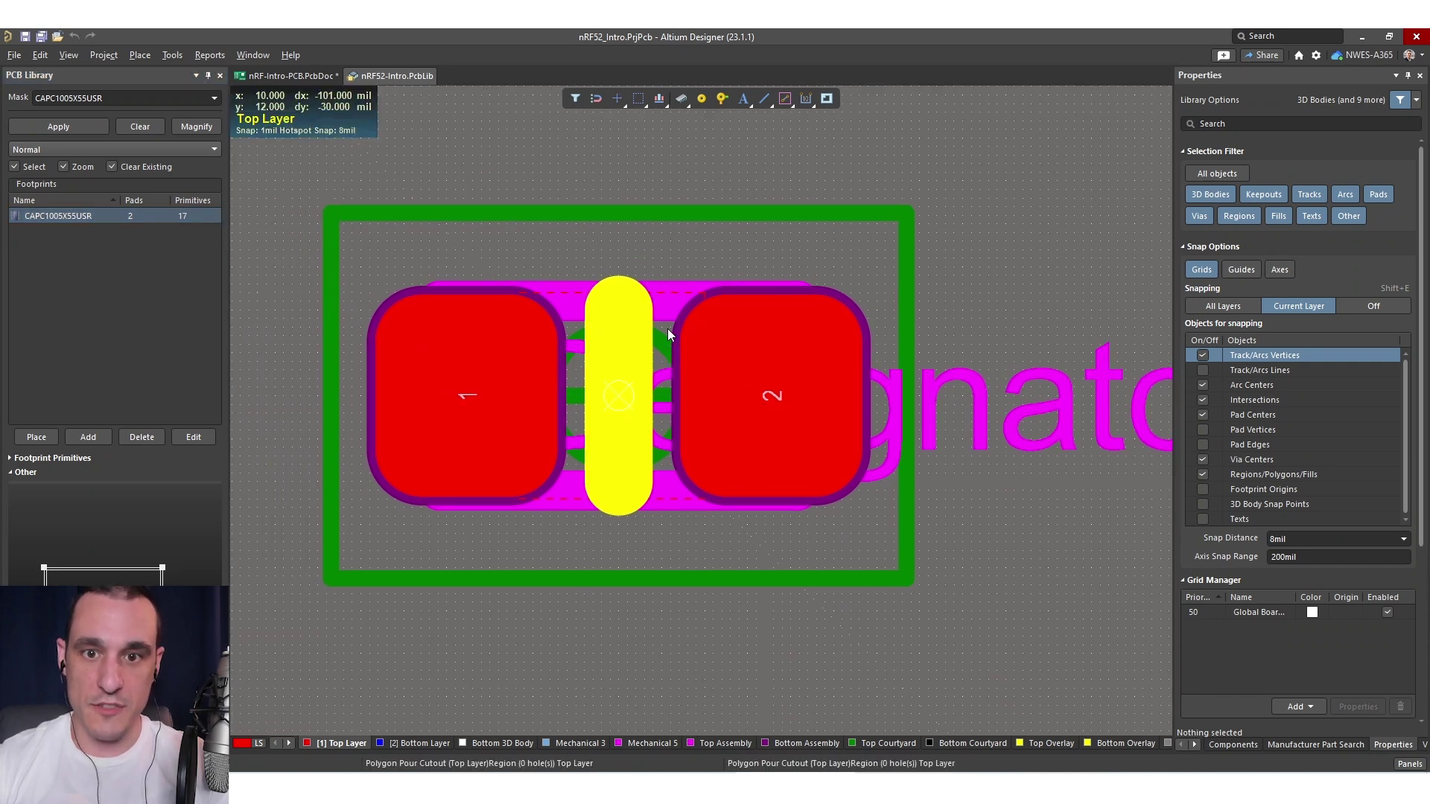
click(669, 327)
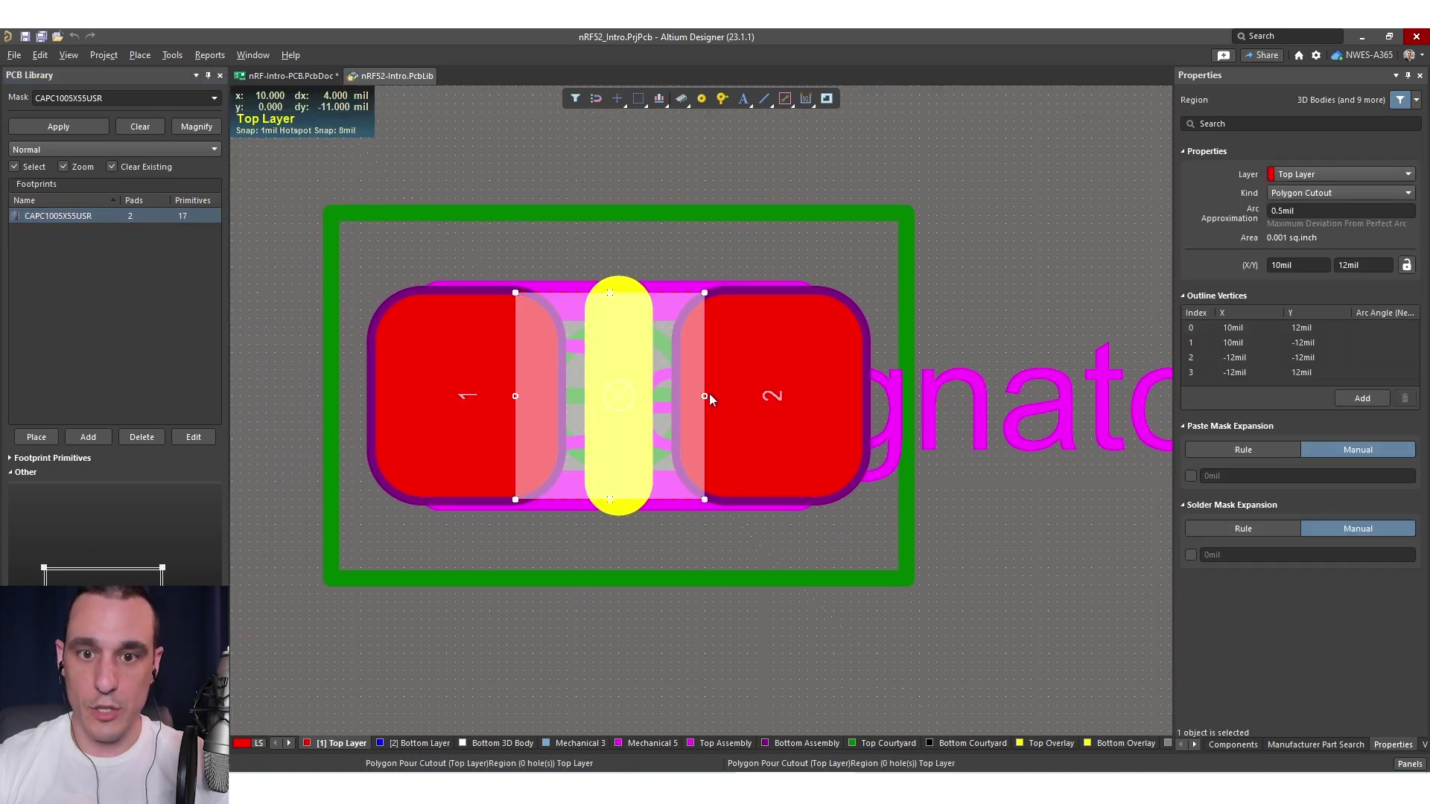
drag(709, 396, 771, 395)
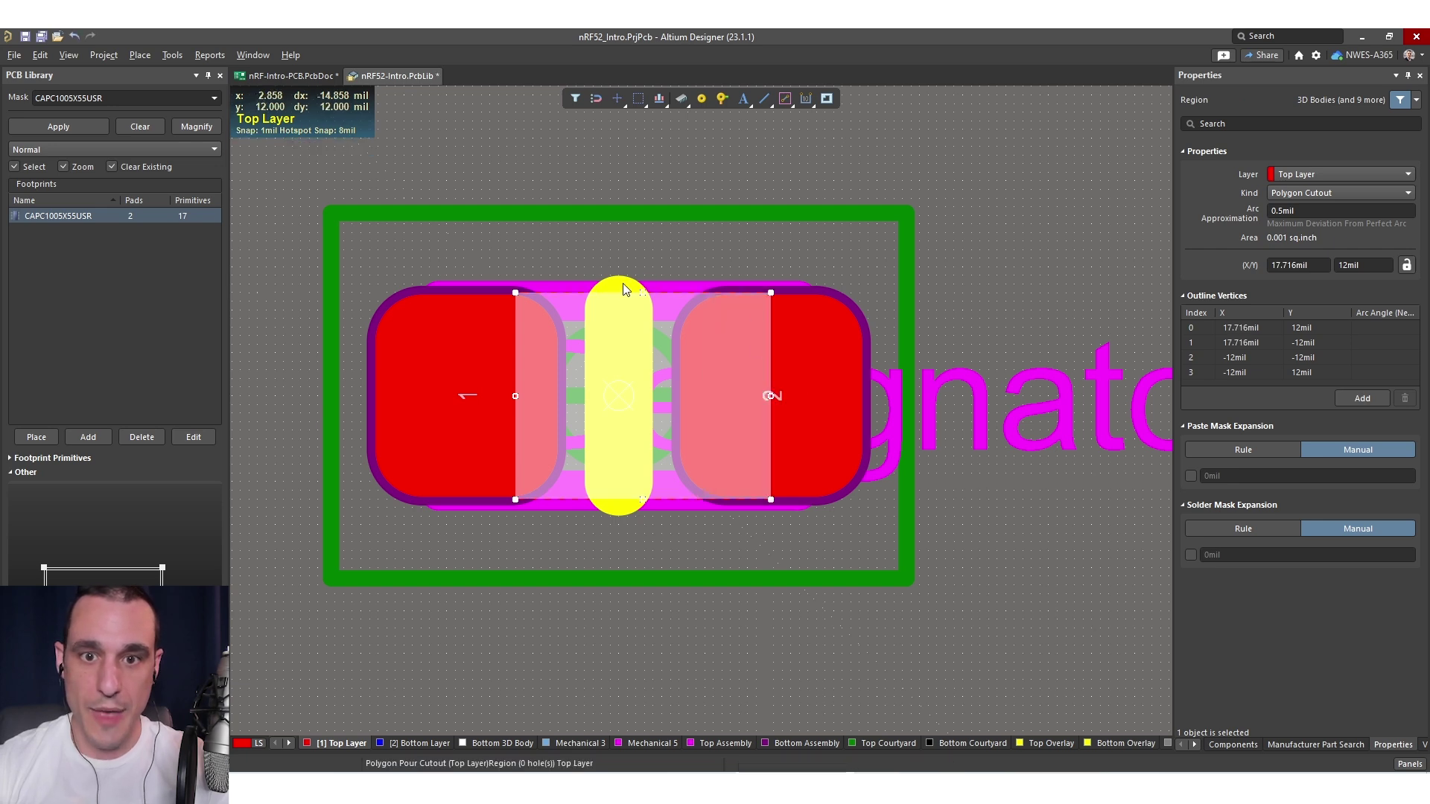
drag(516, 396, 466, 396)
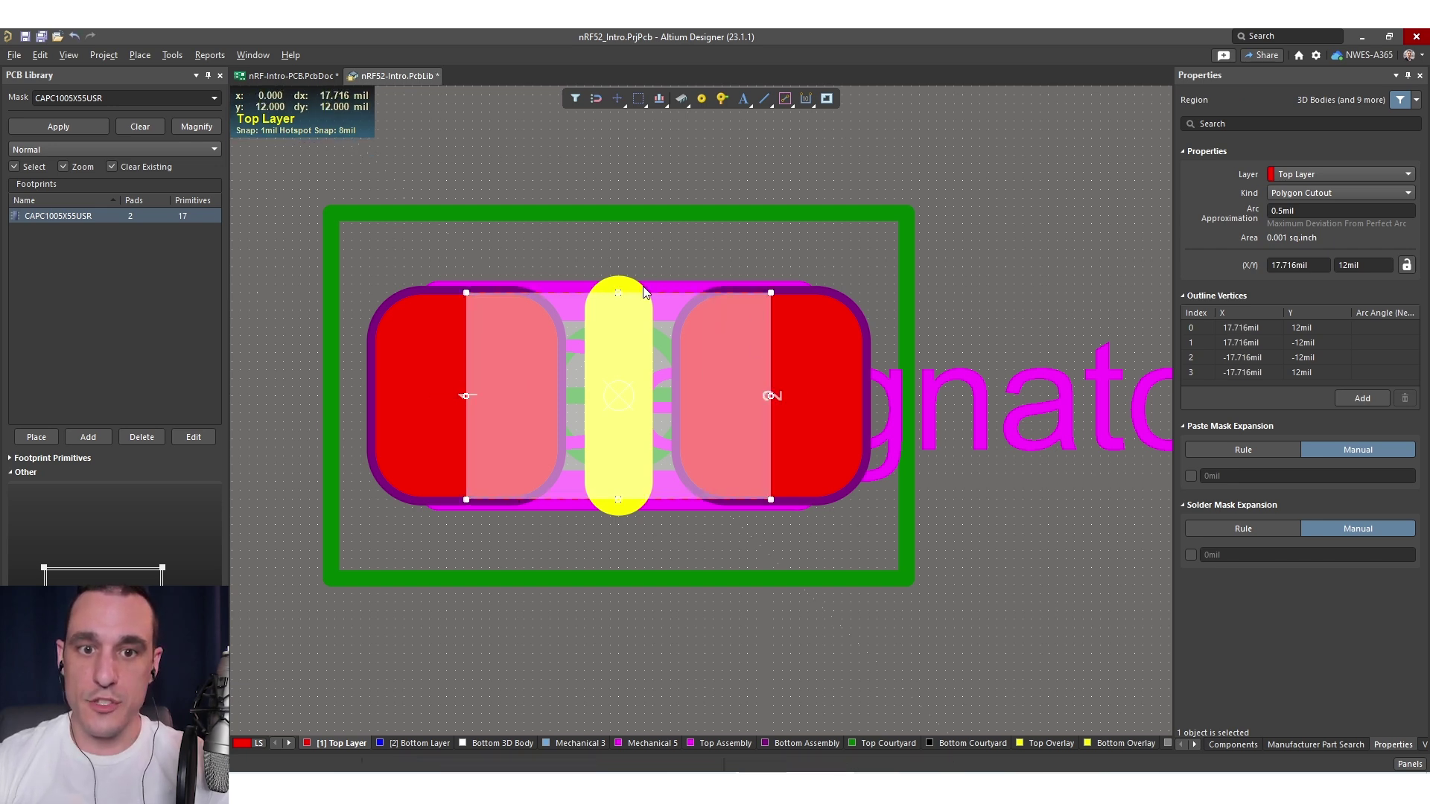
Slide the cutout's top and bottom edges to ±11.811 mil
ctrl+scroll(498, 300, up, 5)
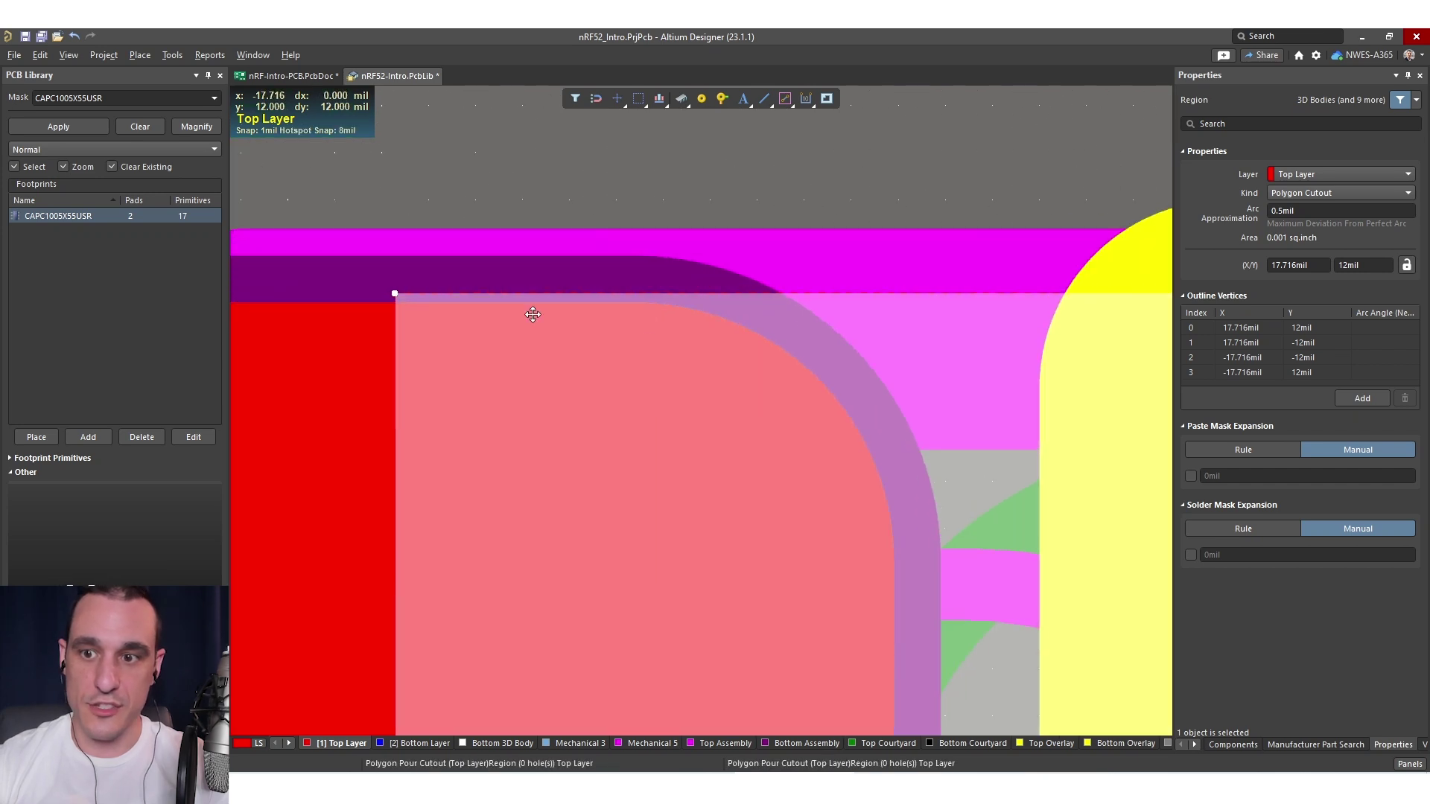
click(832, 167)
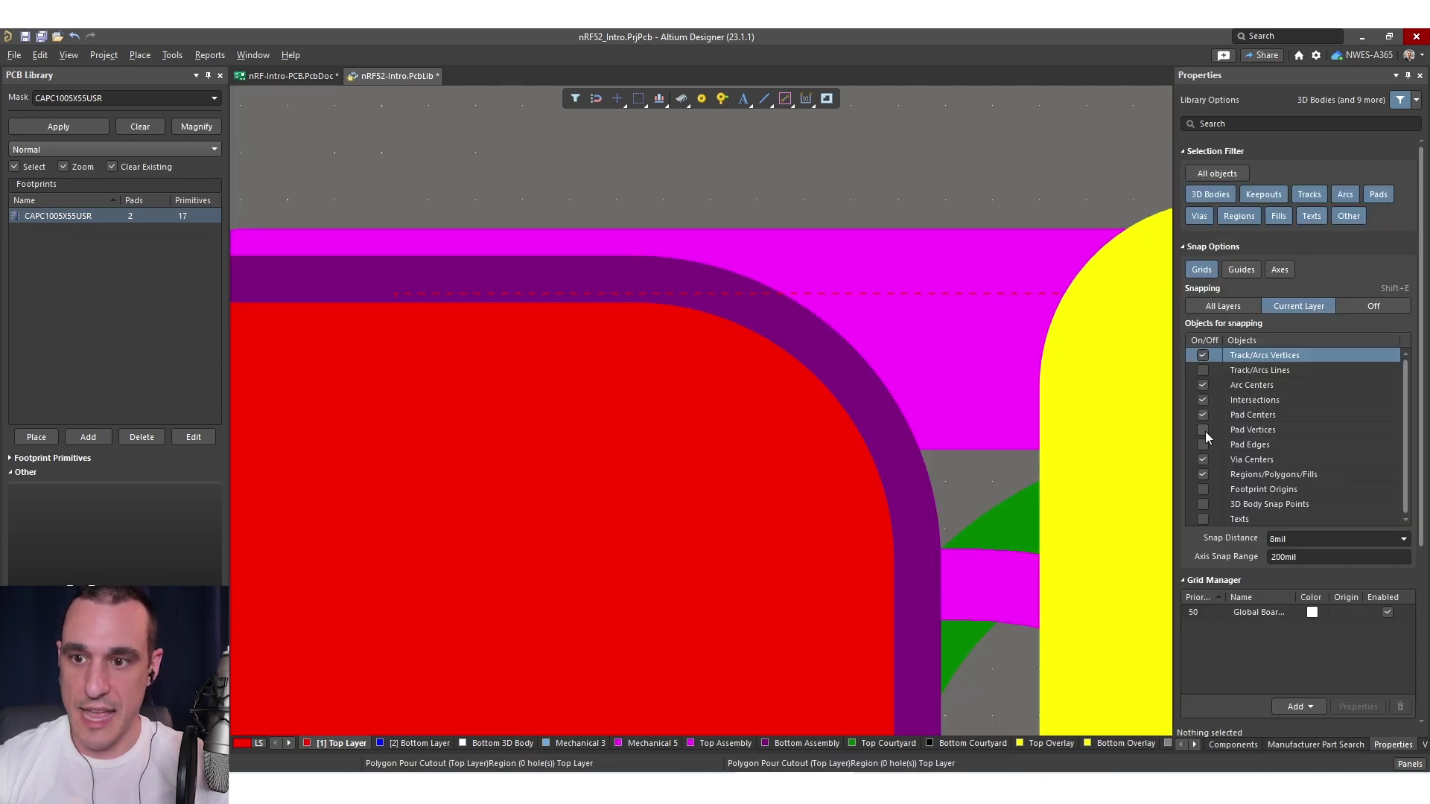
click(637, 331)
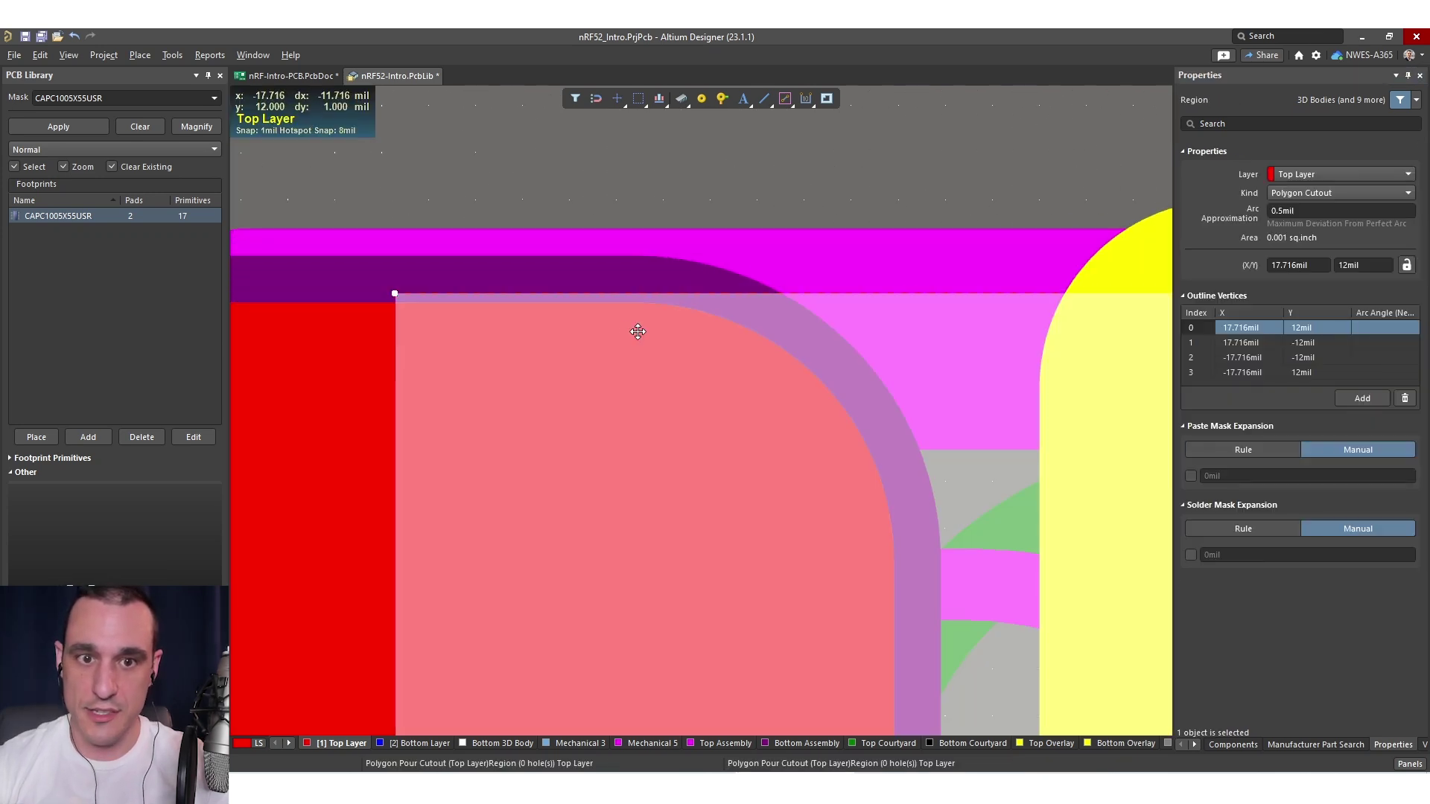
click(567, 292)
key(Escape)
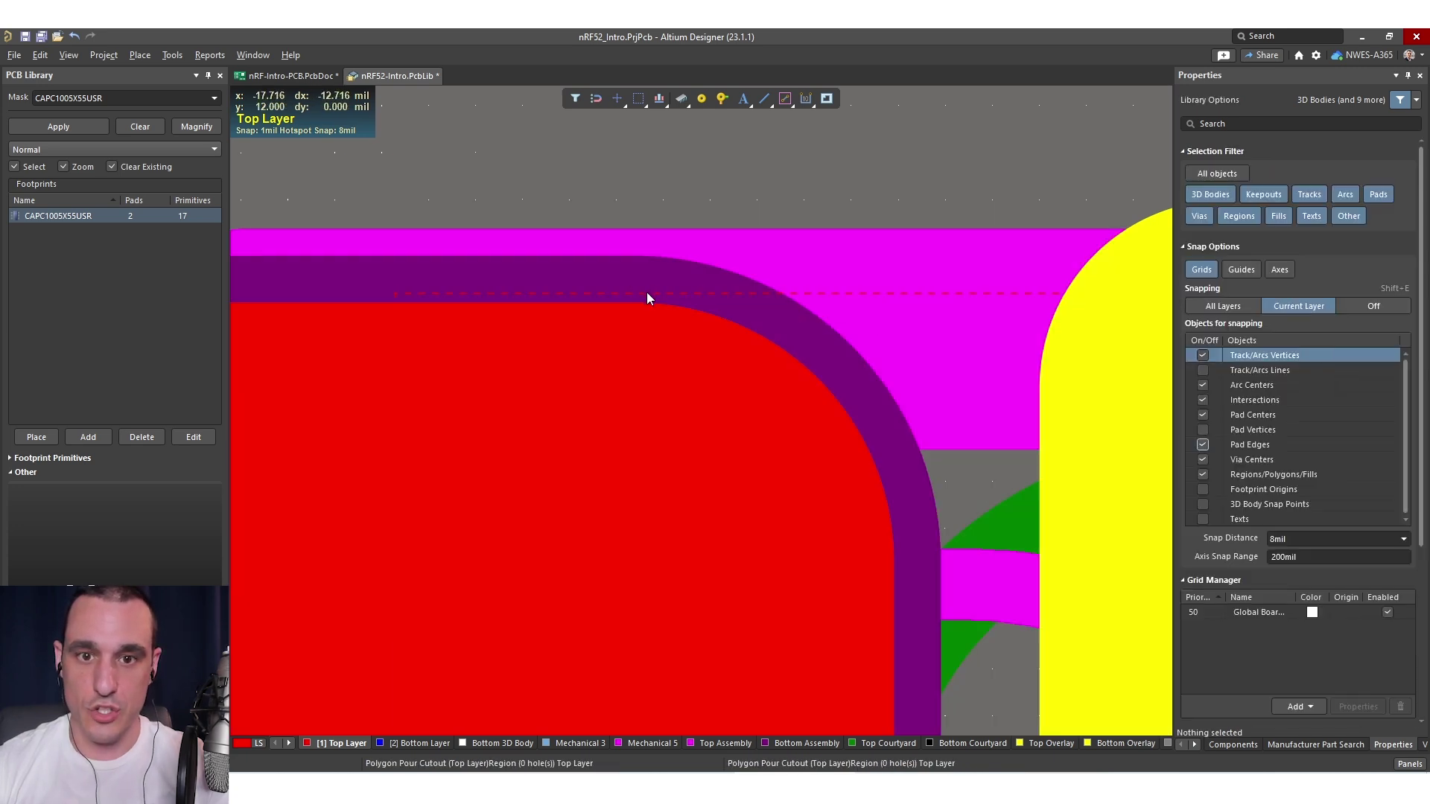
click(646, 298)
drag(646, 295, 547, 302)
ctrl+scroll(739, 400, down, 2)
ctrl+scroll(740, 400, up, 2)
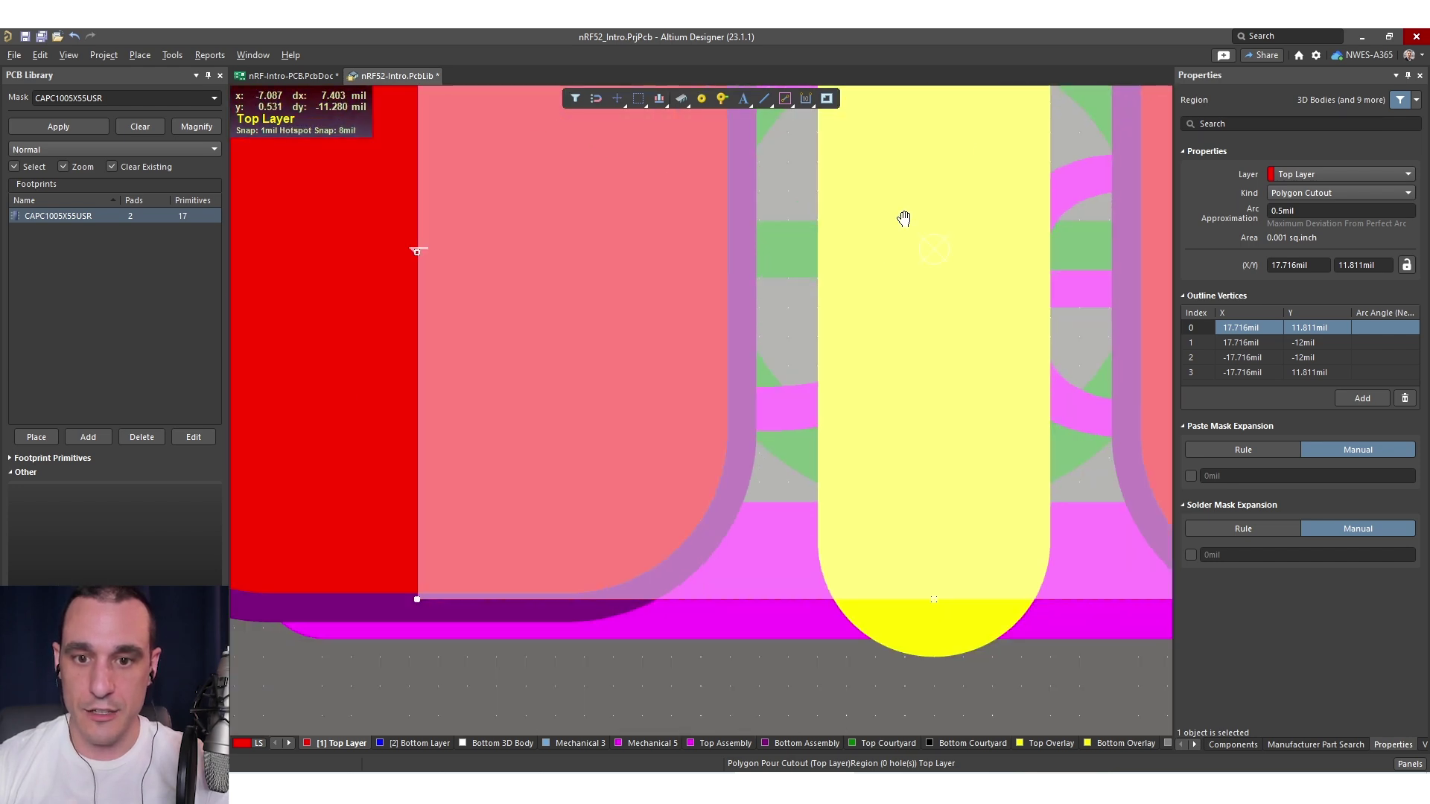
right_drag(640, 455, 740, 400)
ctrl+scroll(663, 429, up, 3)
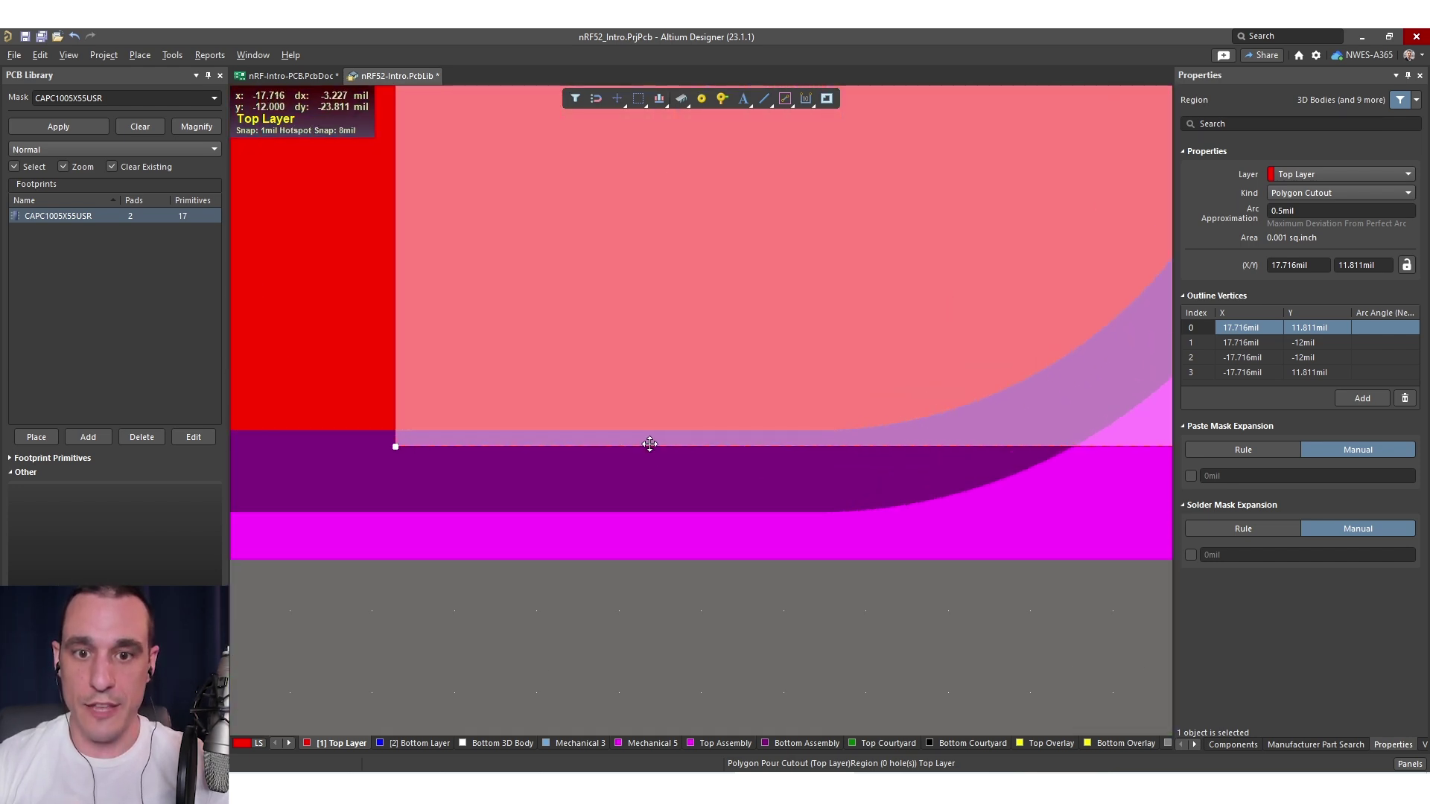
drag(650, 445, 500, 454)
ctrl+scroll(500, 453, down, 5)
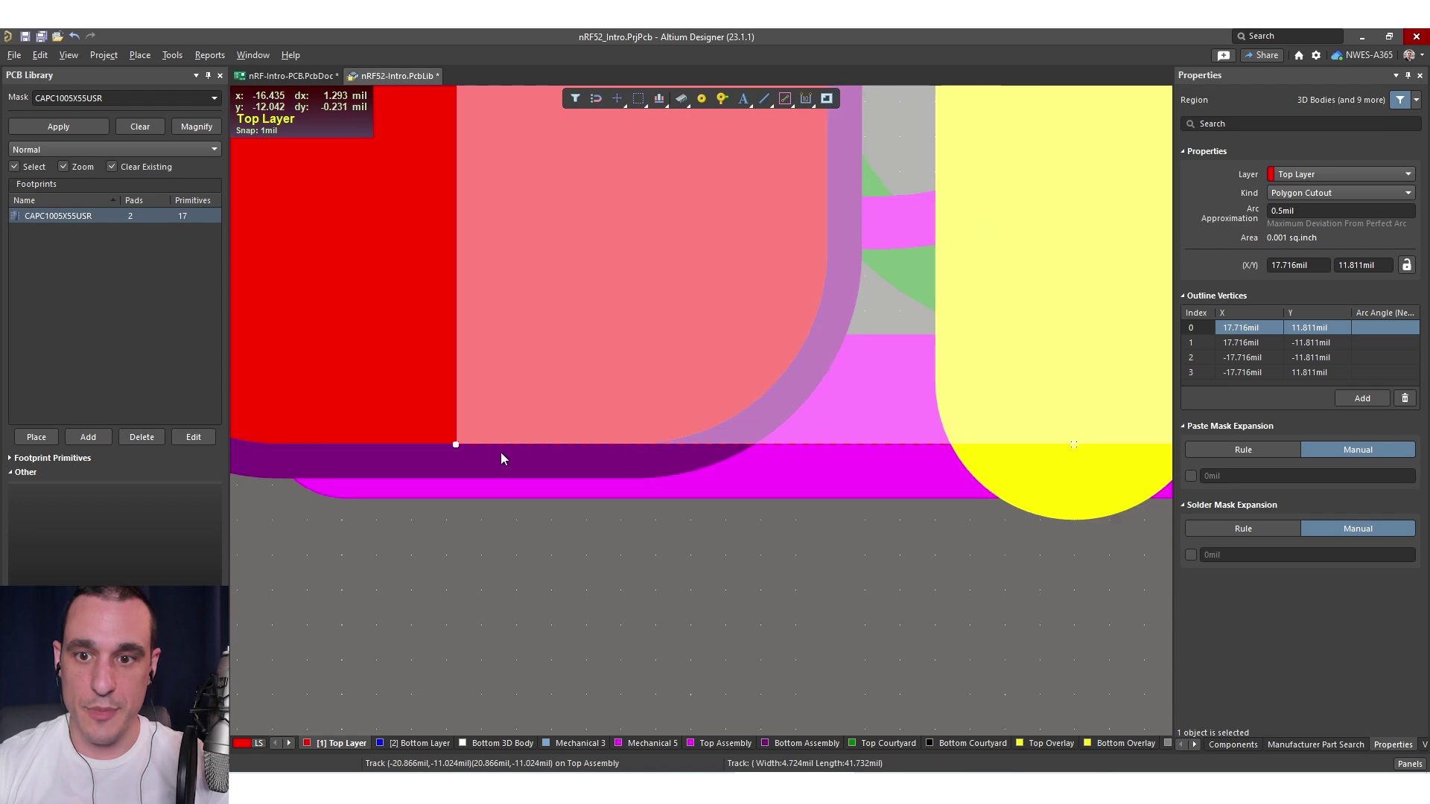
ctrl+scroll(499, 453, down, 2)
key(Escape)
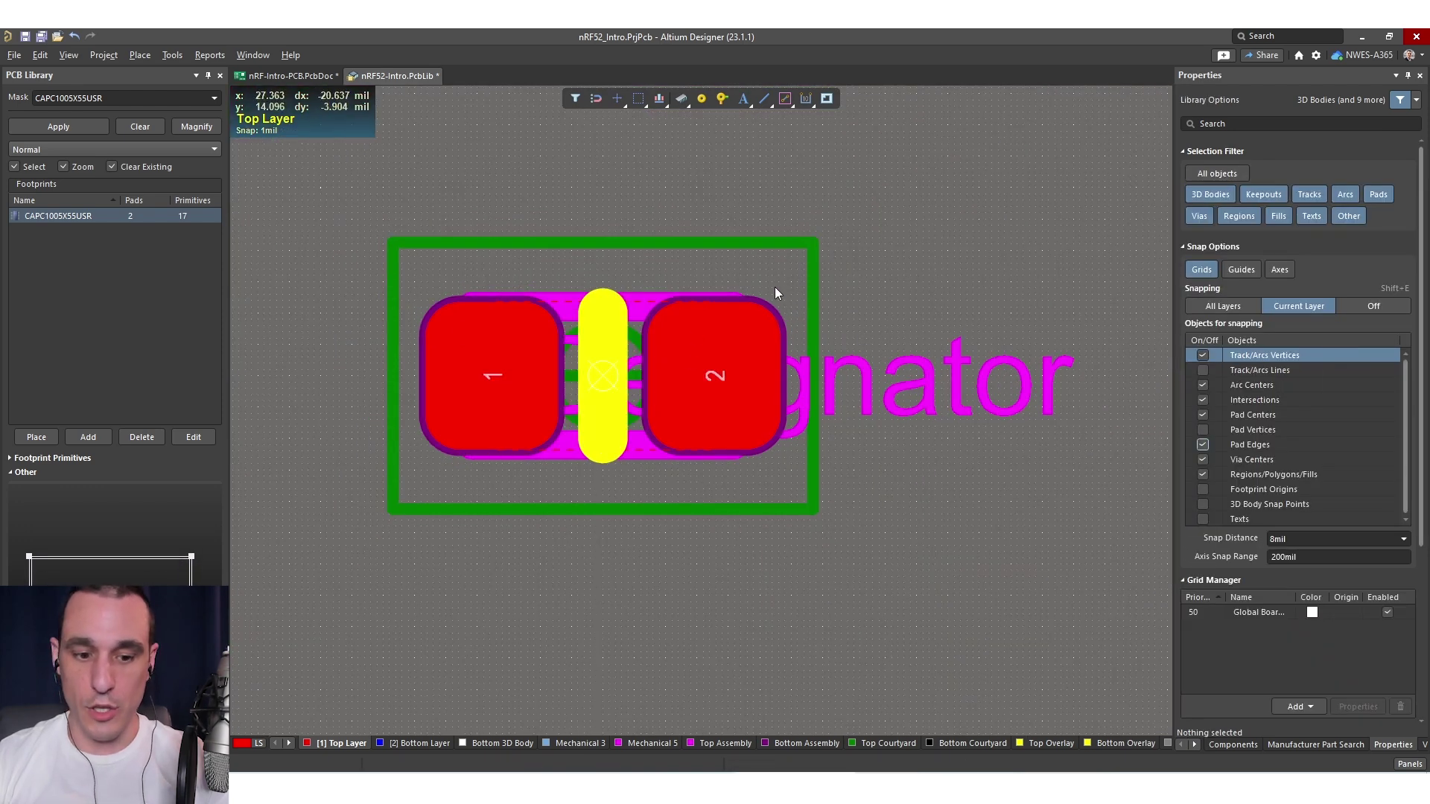
Save the footprint library and verify the cutout's final size
key(ctrl+s)
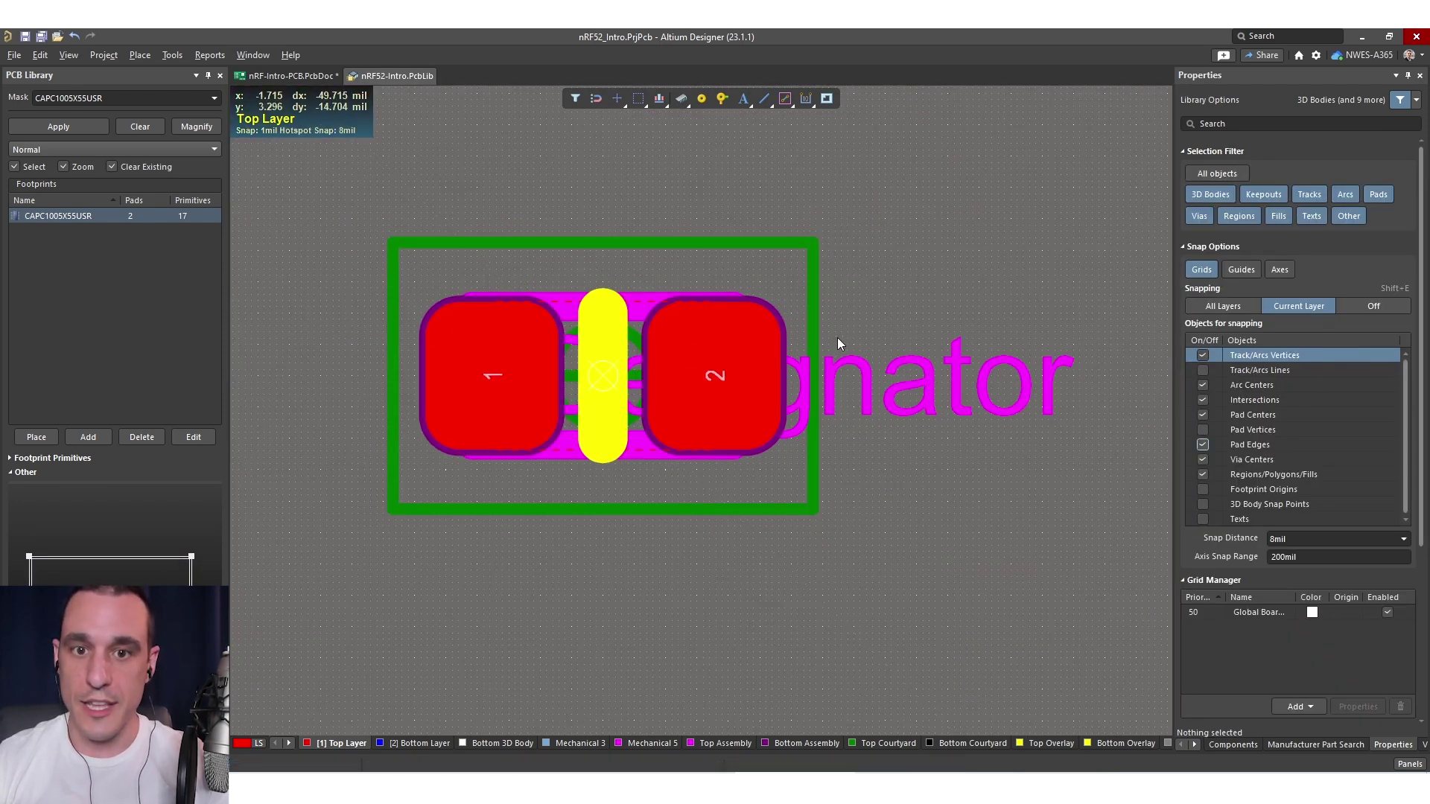
click(675, 408)
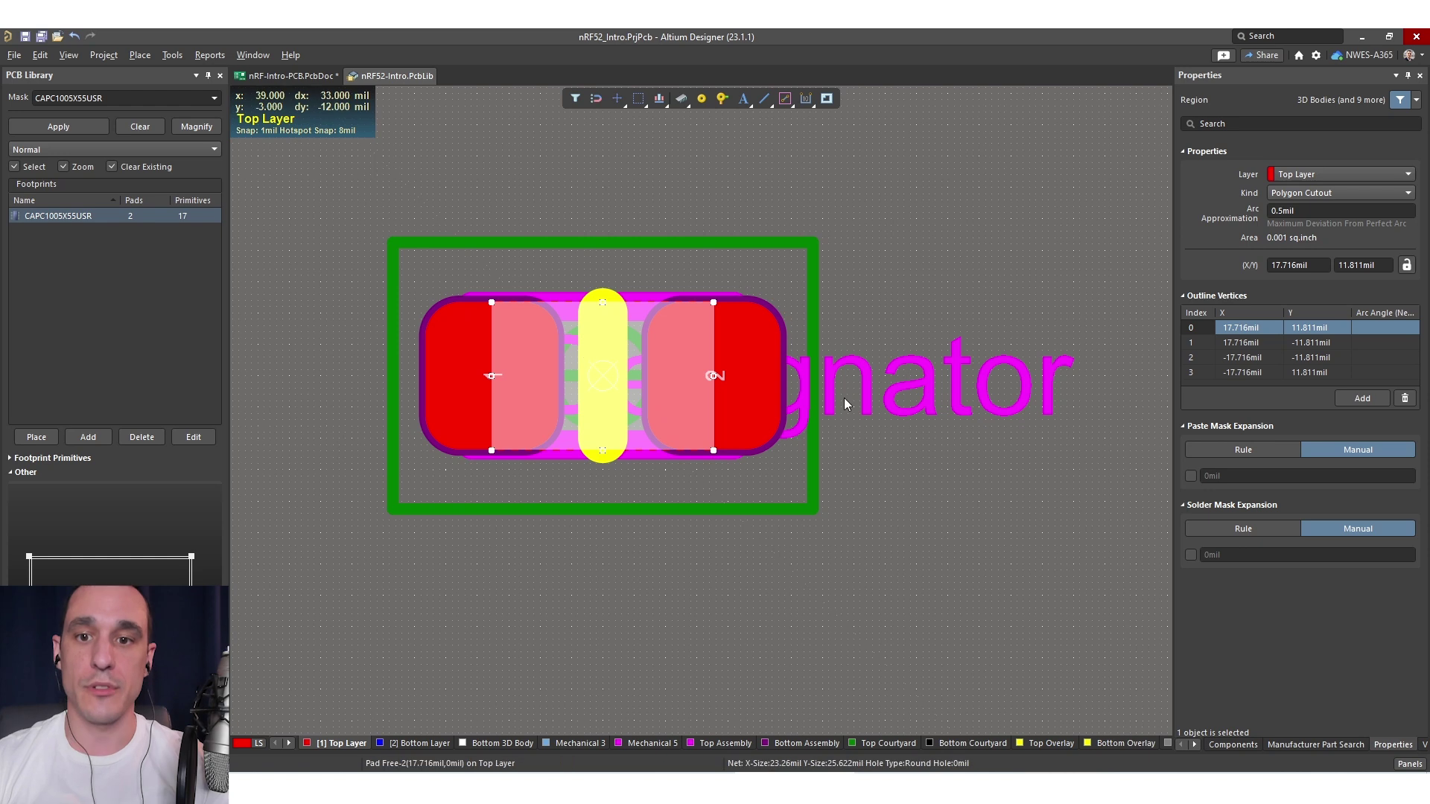
click(990, 273)
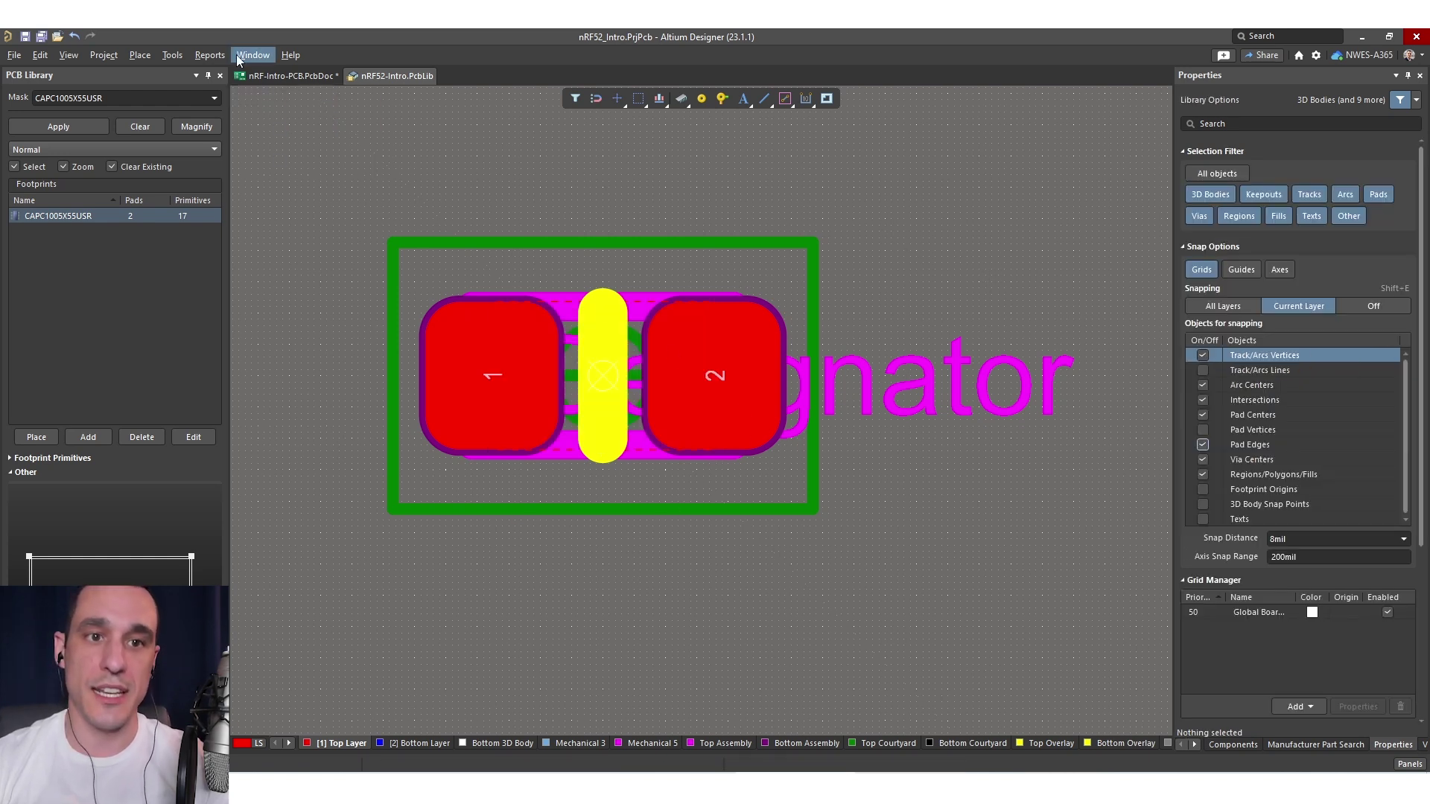
Select C9 on the board and run Update From PCB Libraries to compare footprints
click(283, 74)
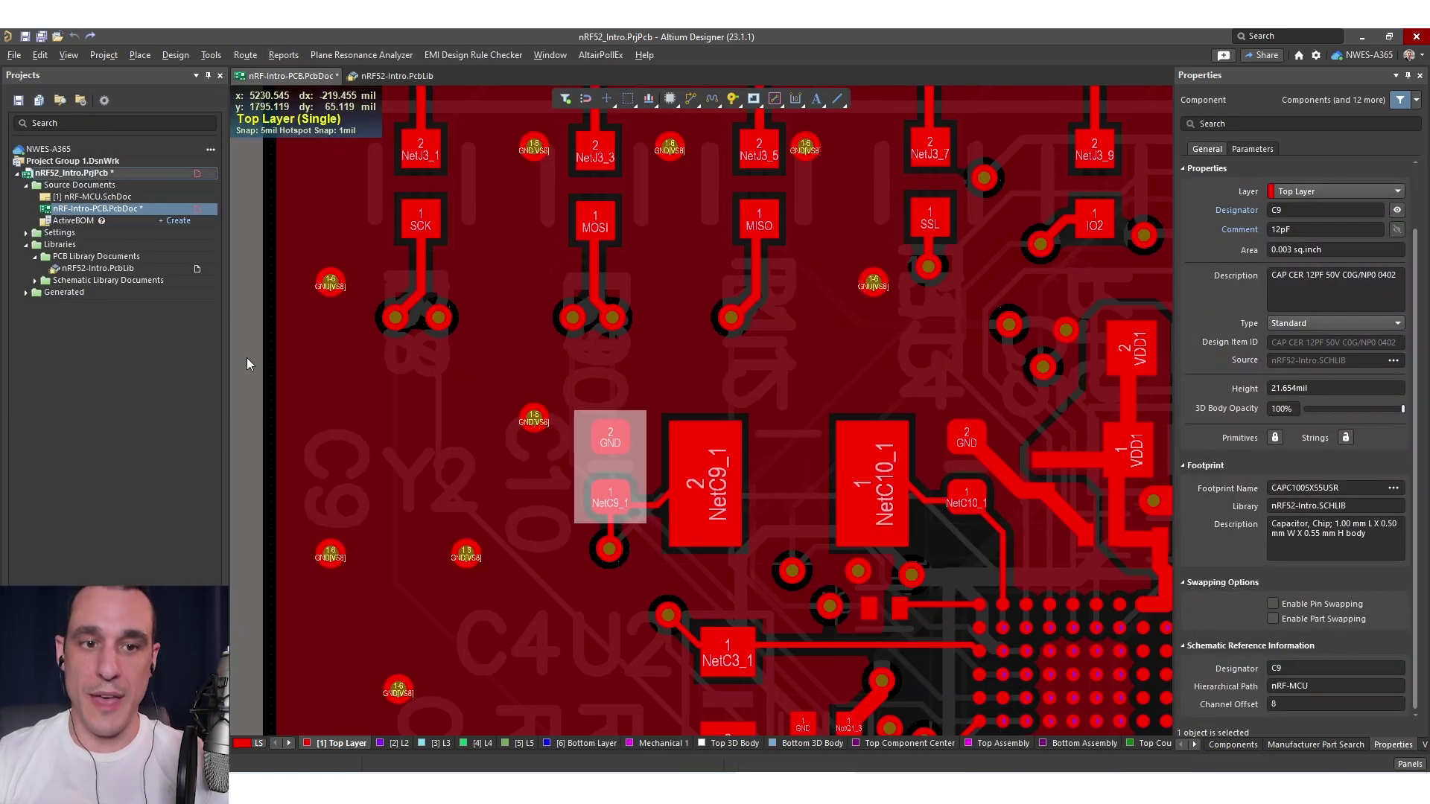
click(610, 466)
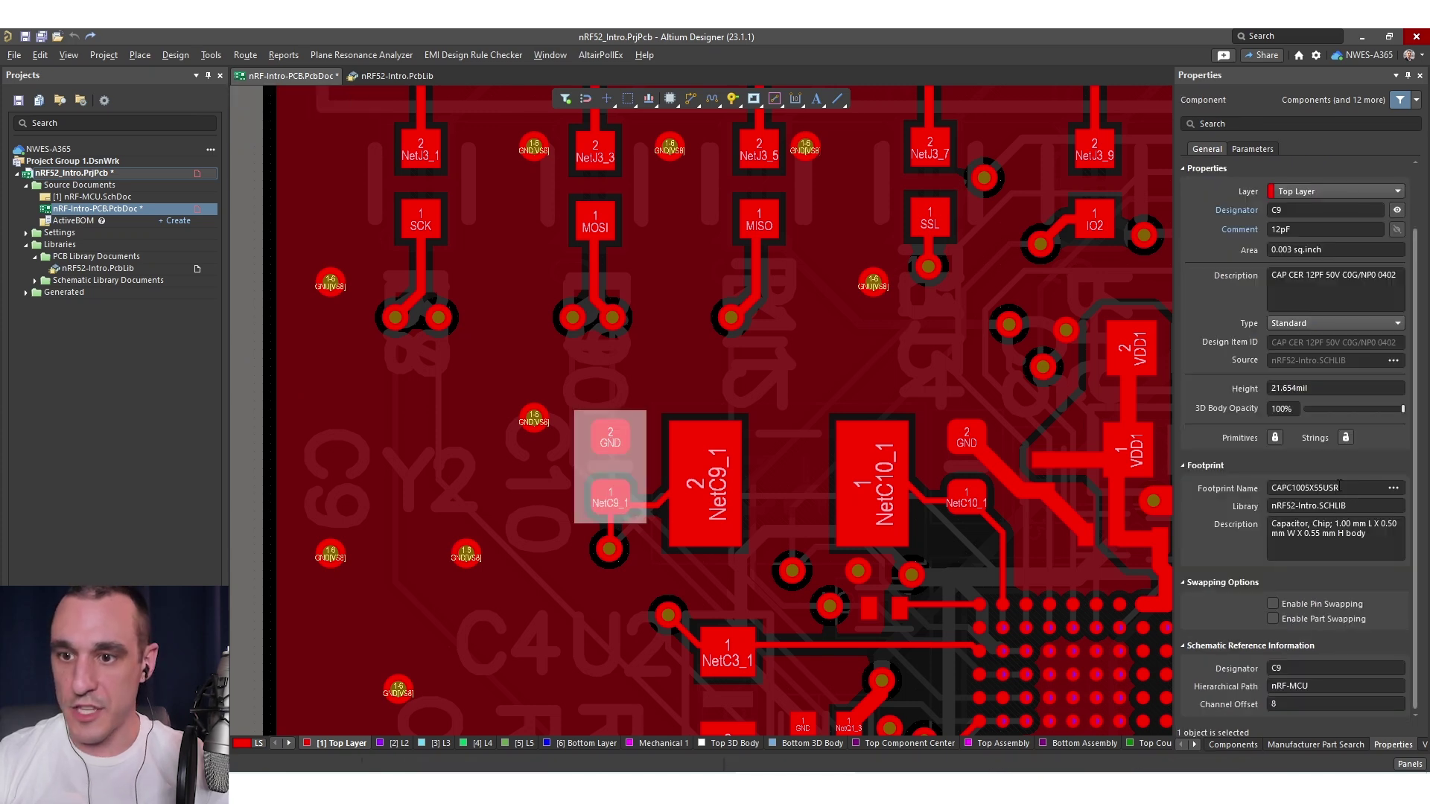
click(212, 56)
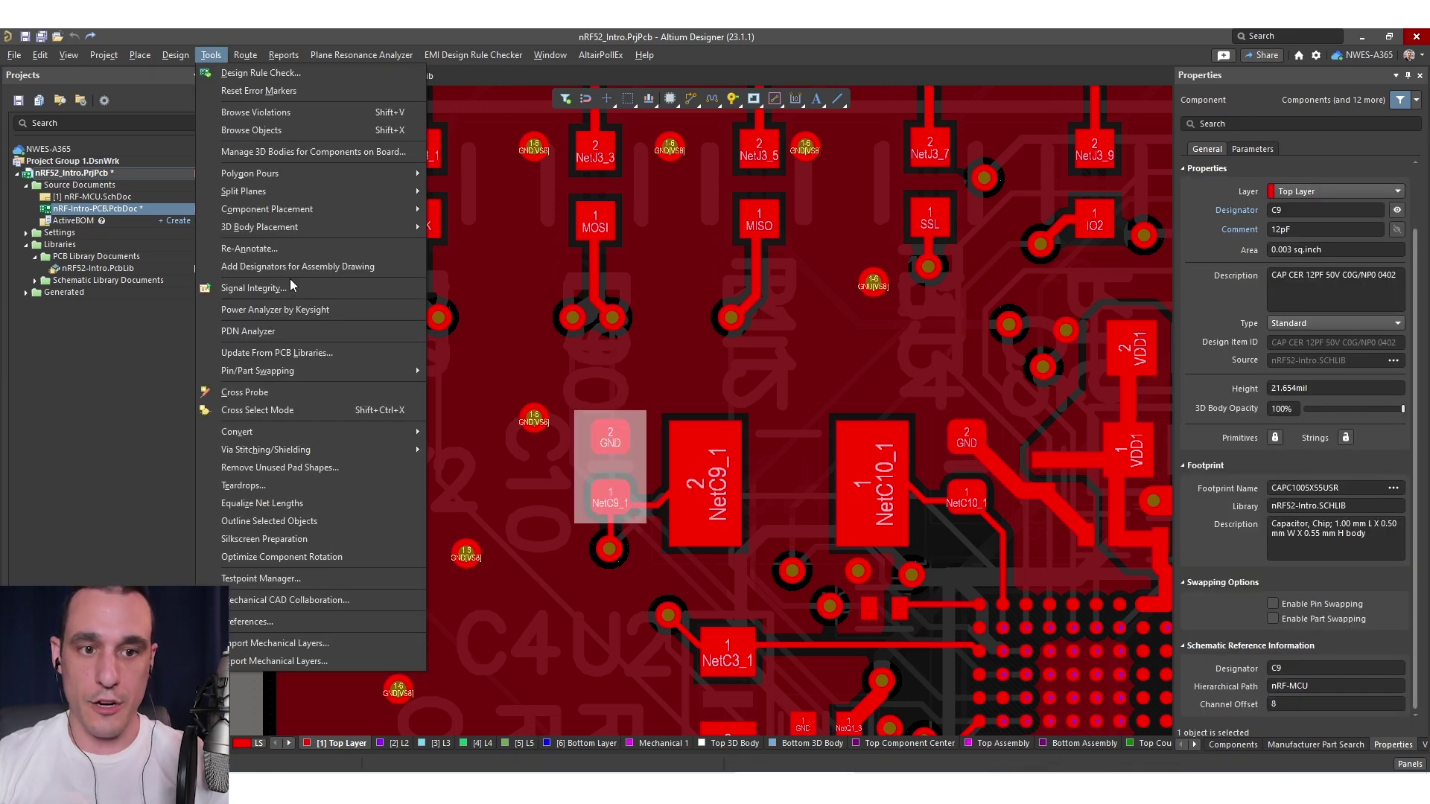
click(320, 353)
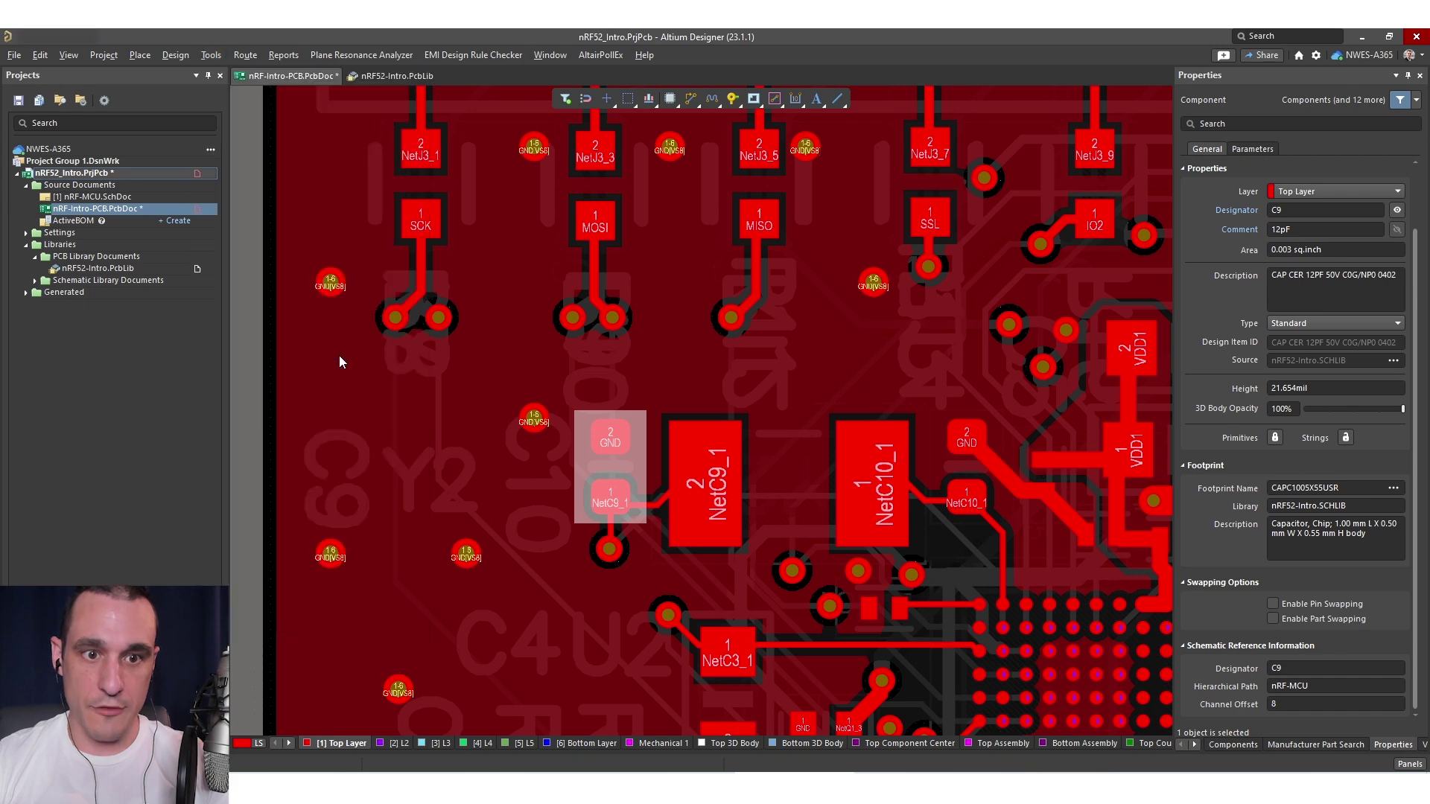
click(875, 618)
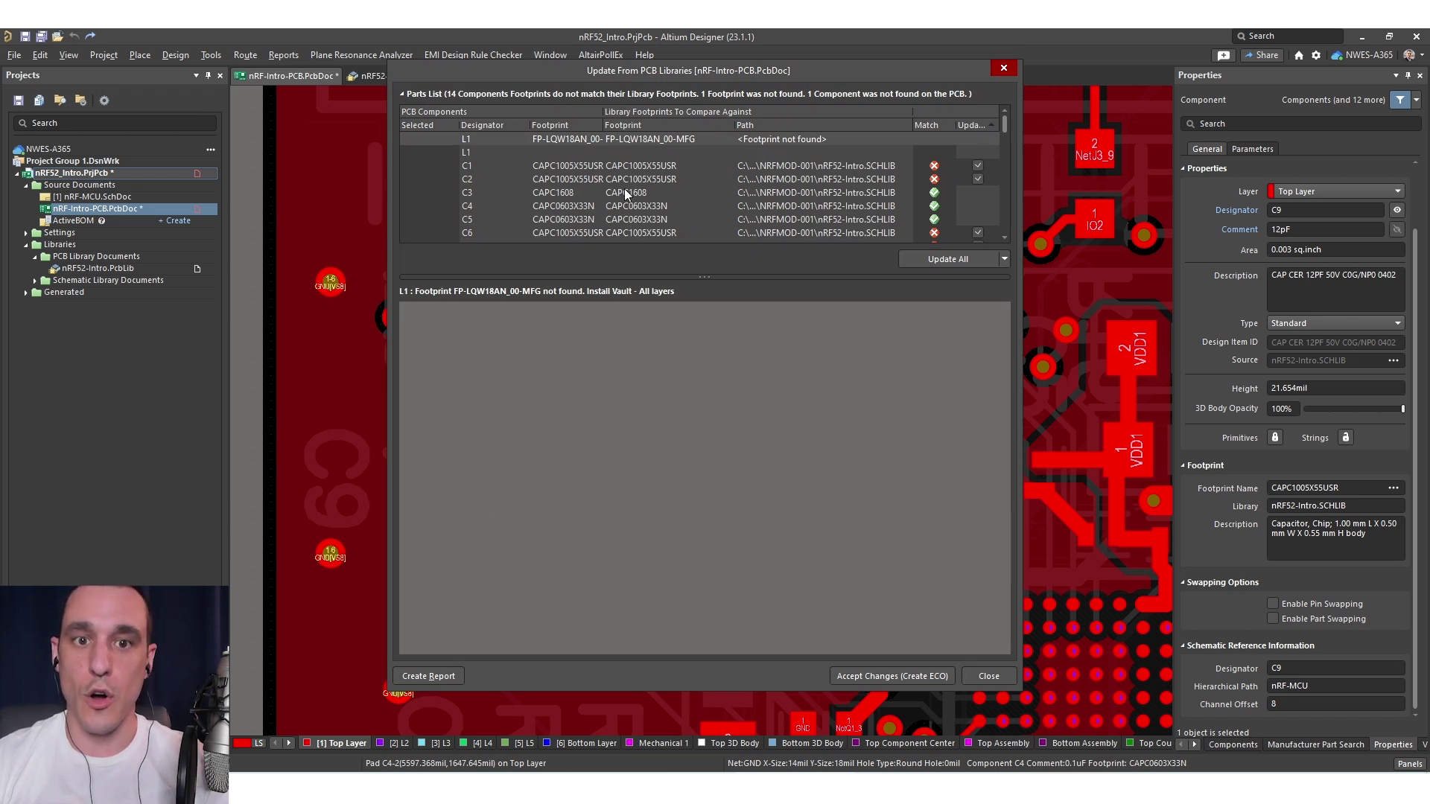
Sort by footprint and mark only the CAPC1005X55USR capacitor rows for update
click(1004, 255)
click(986, 302)
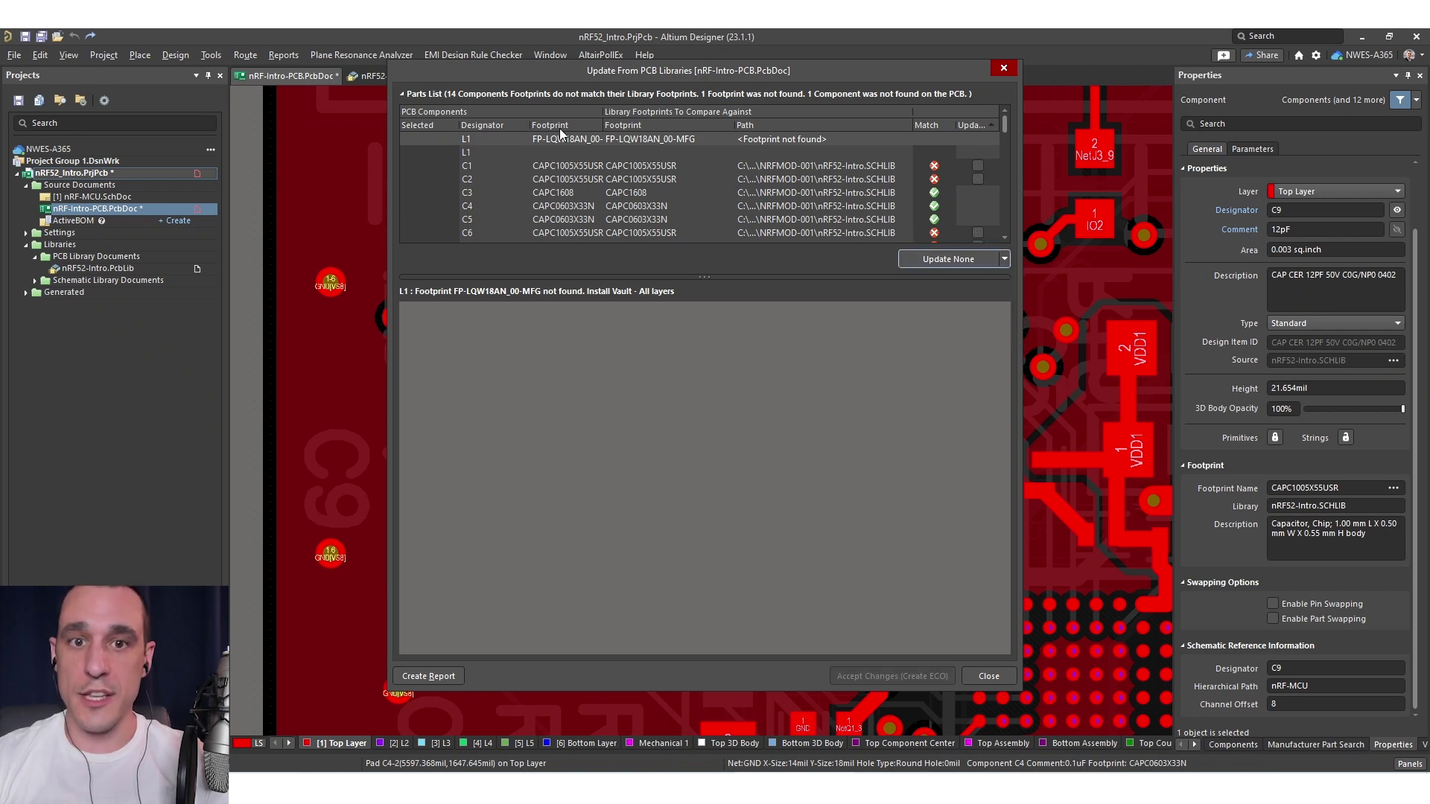
click(560, 127)
click(565, 125)
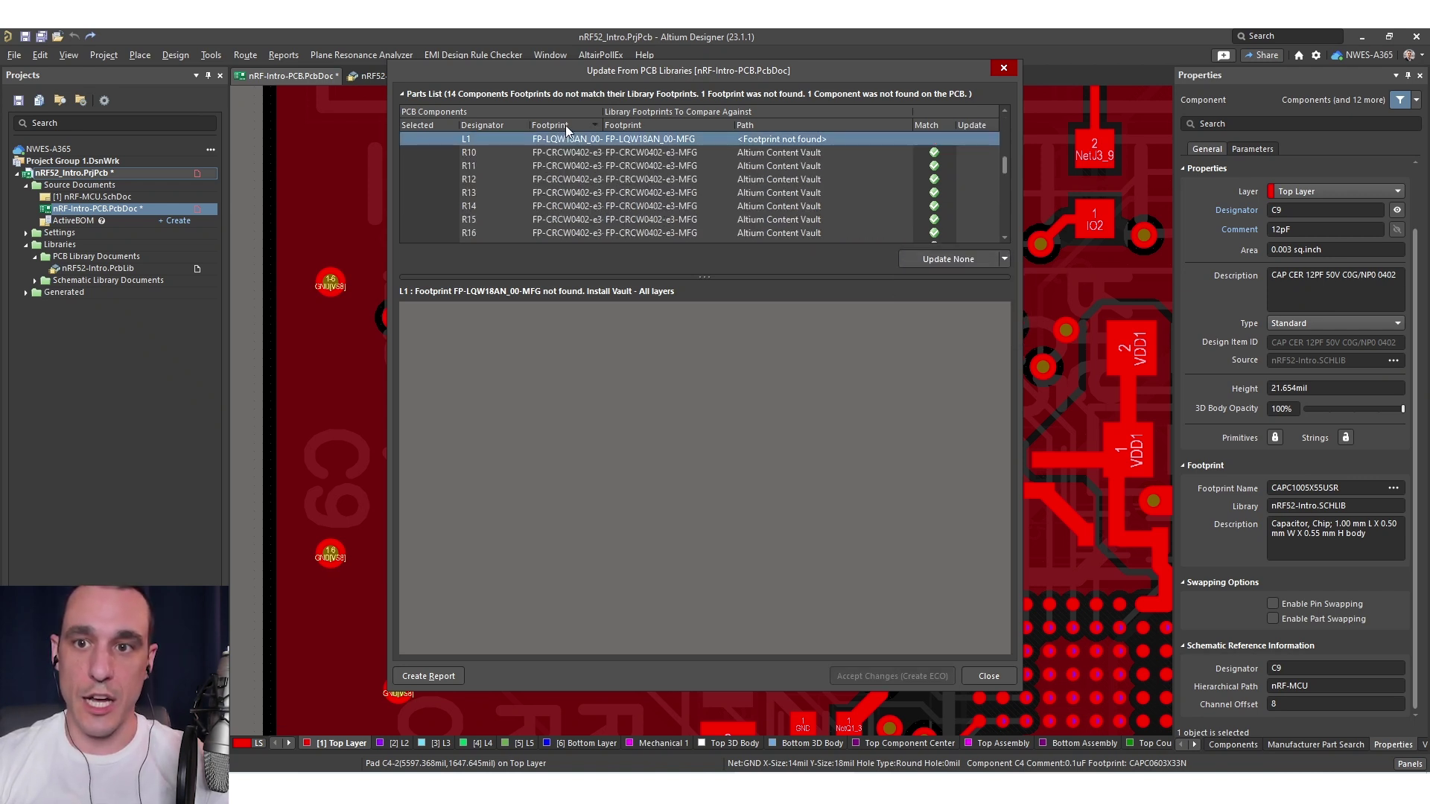
click(574, 125)
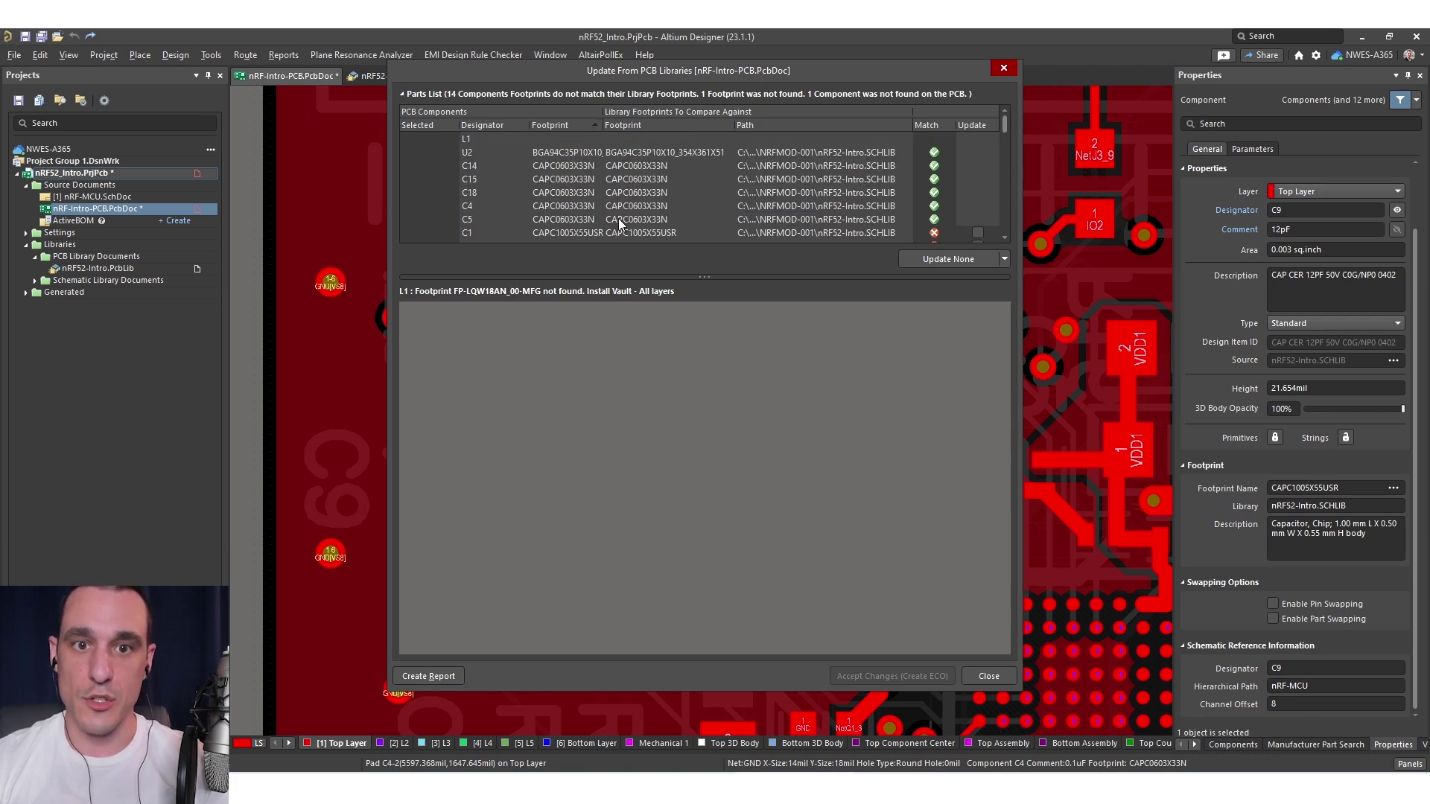
click(600, 197)
scroll(597, 198, down, 3)
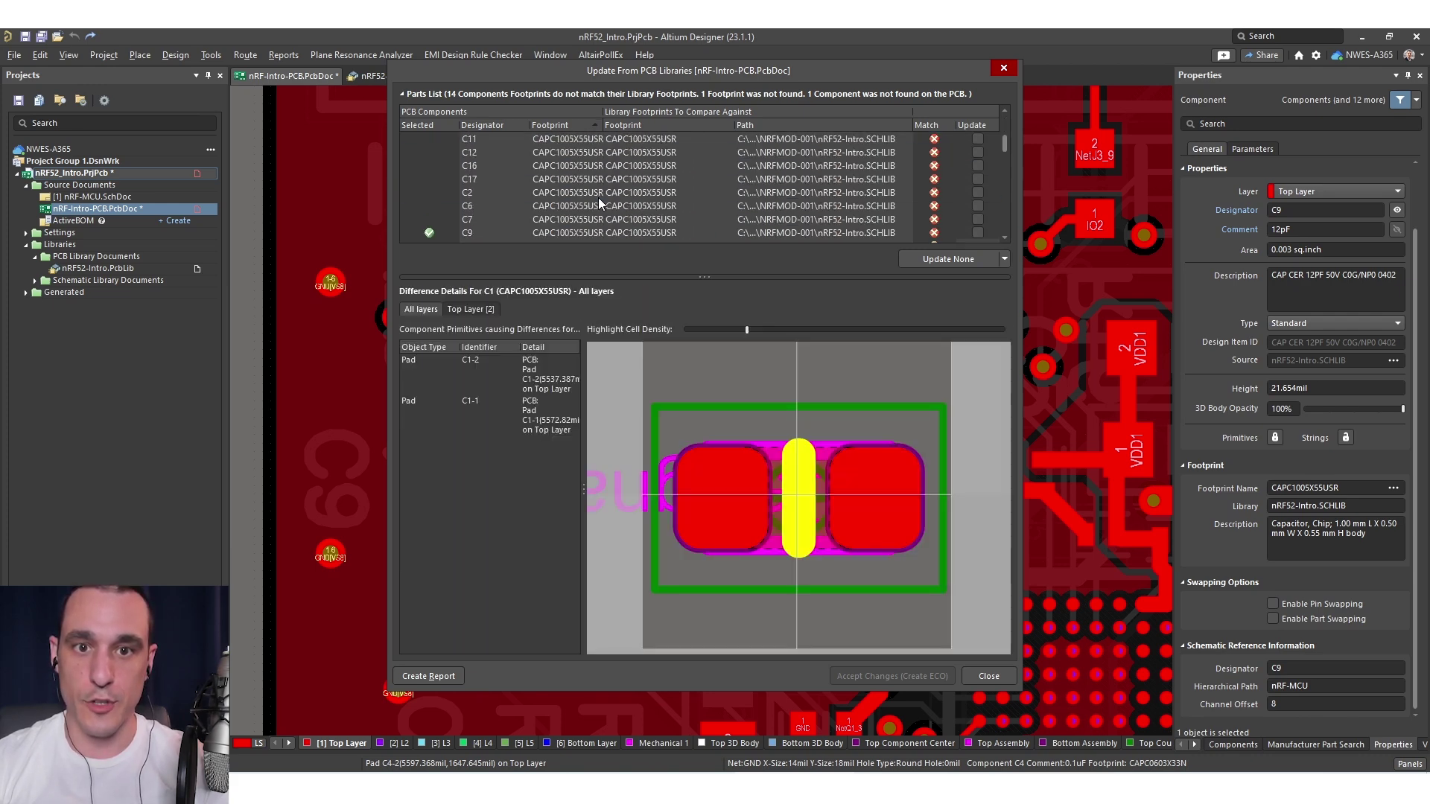
shift+click(597, 192)
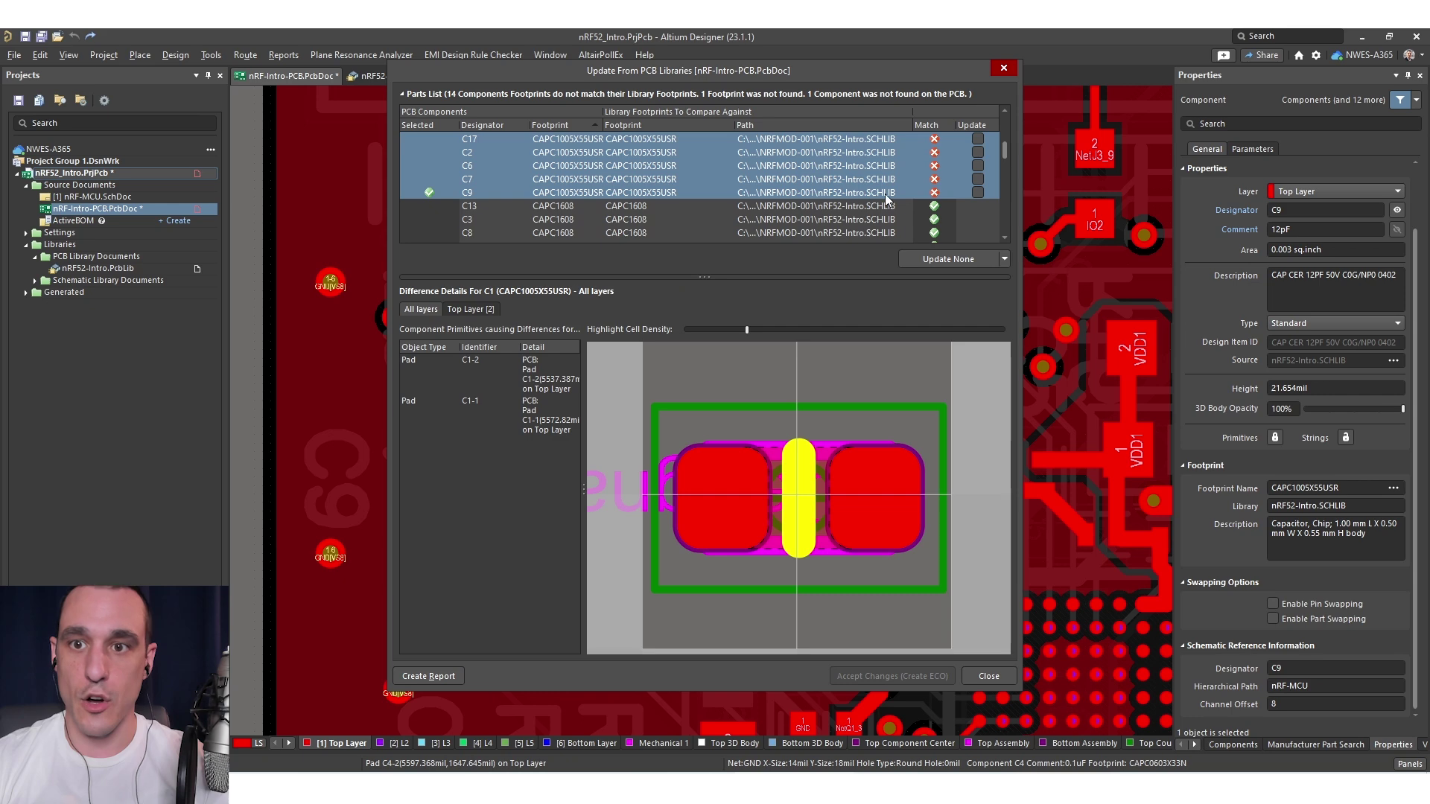
click(1002, 256)
click(989, 314)
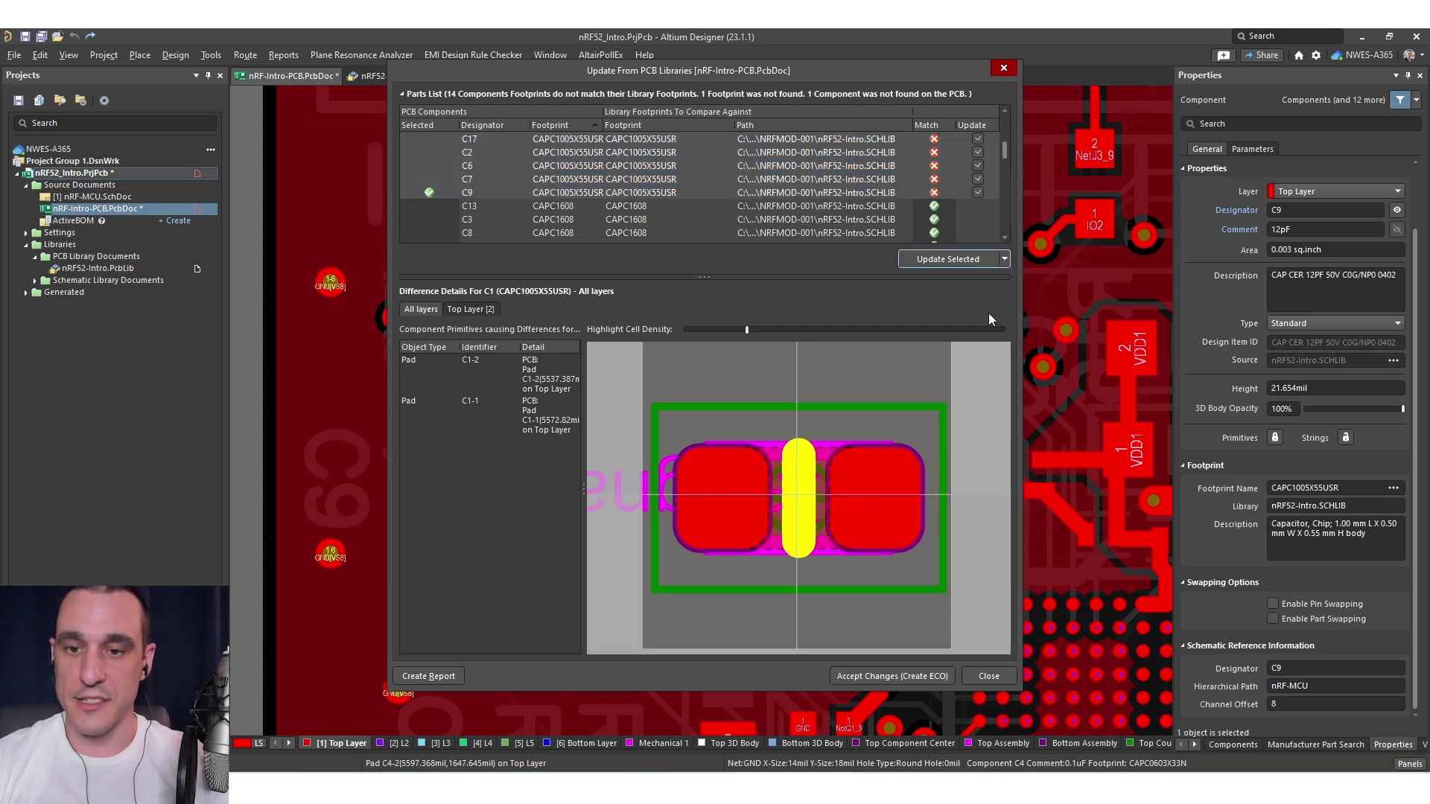
Create and execute the ECO applying the 10 footprint changes, then close the dialogs
click(927, 679)
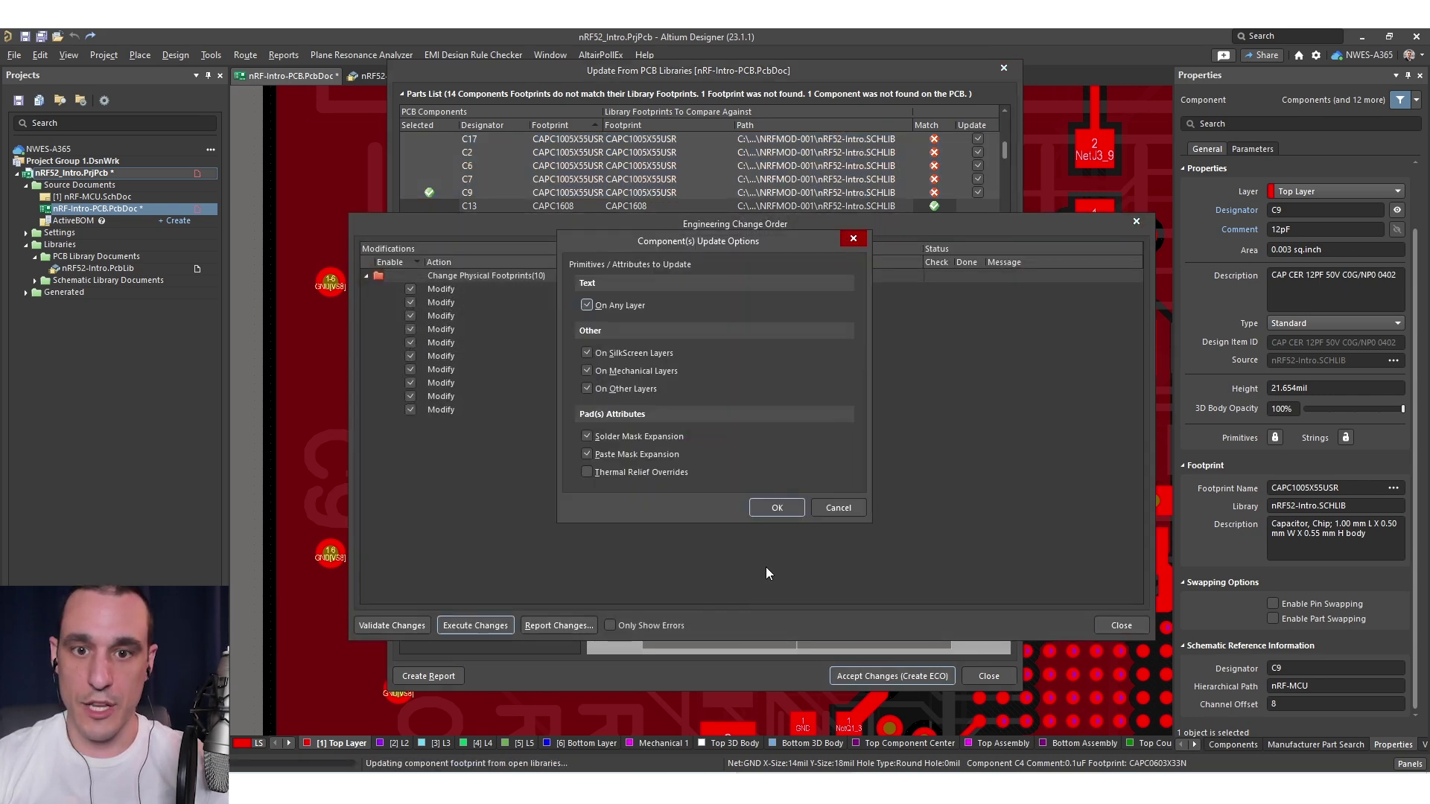
click(773, 508)
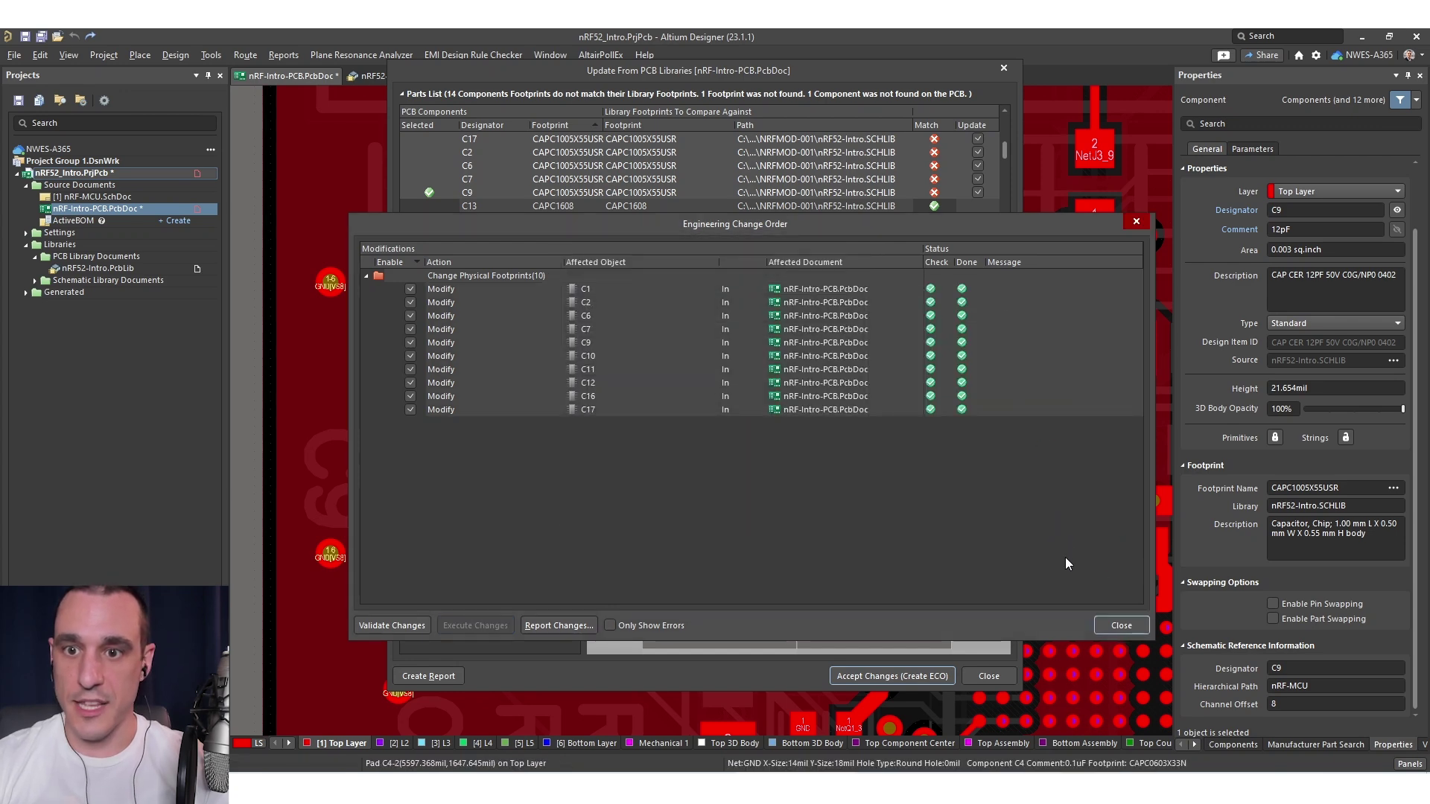
click(1122, 625)
click(985, 676)
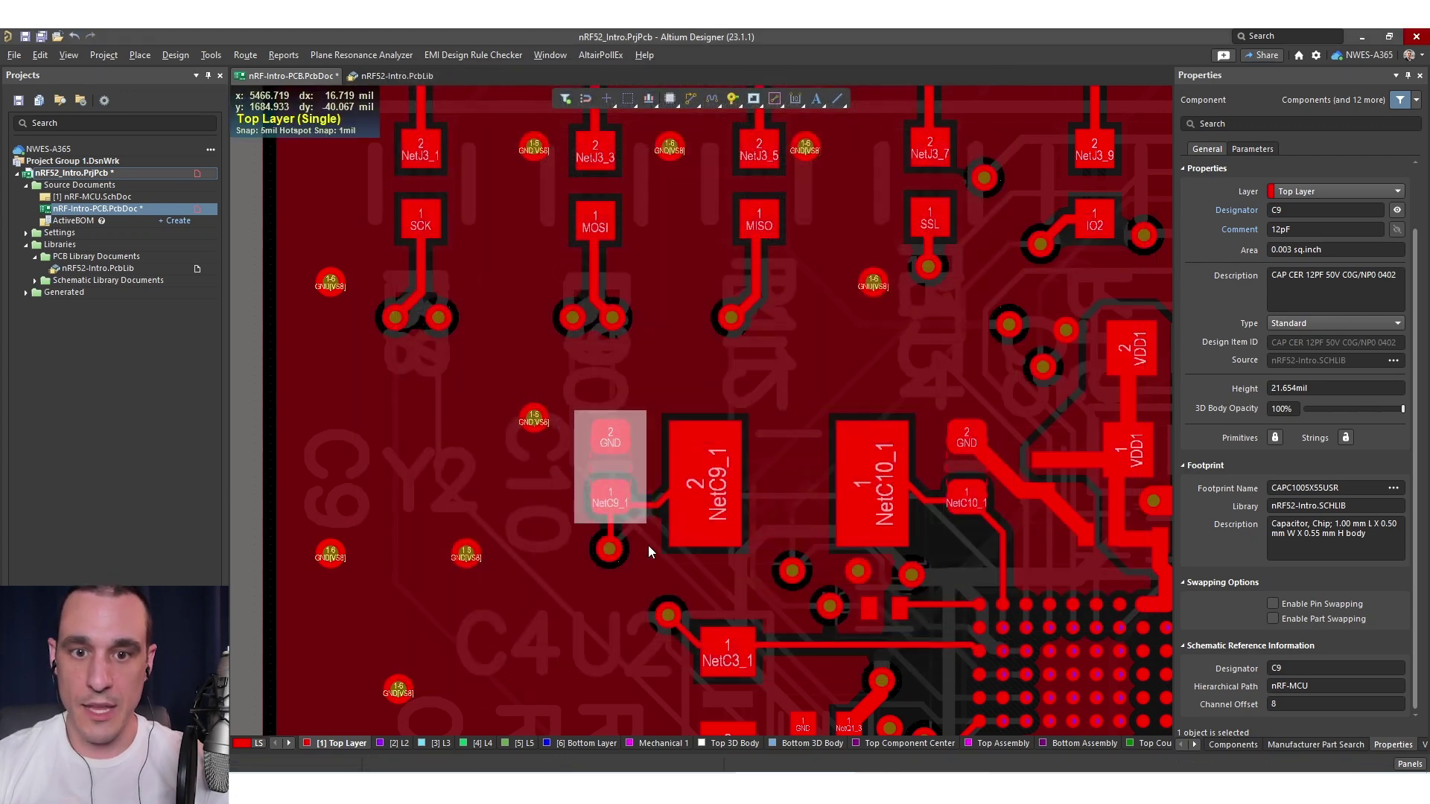
click(256, 504)
ctrl+scroll(596, 462, up, 5)
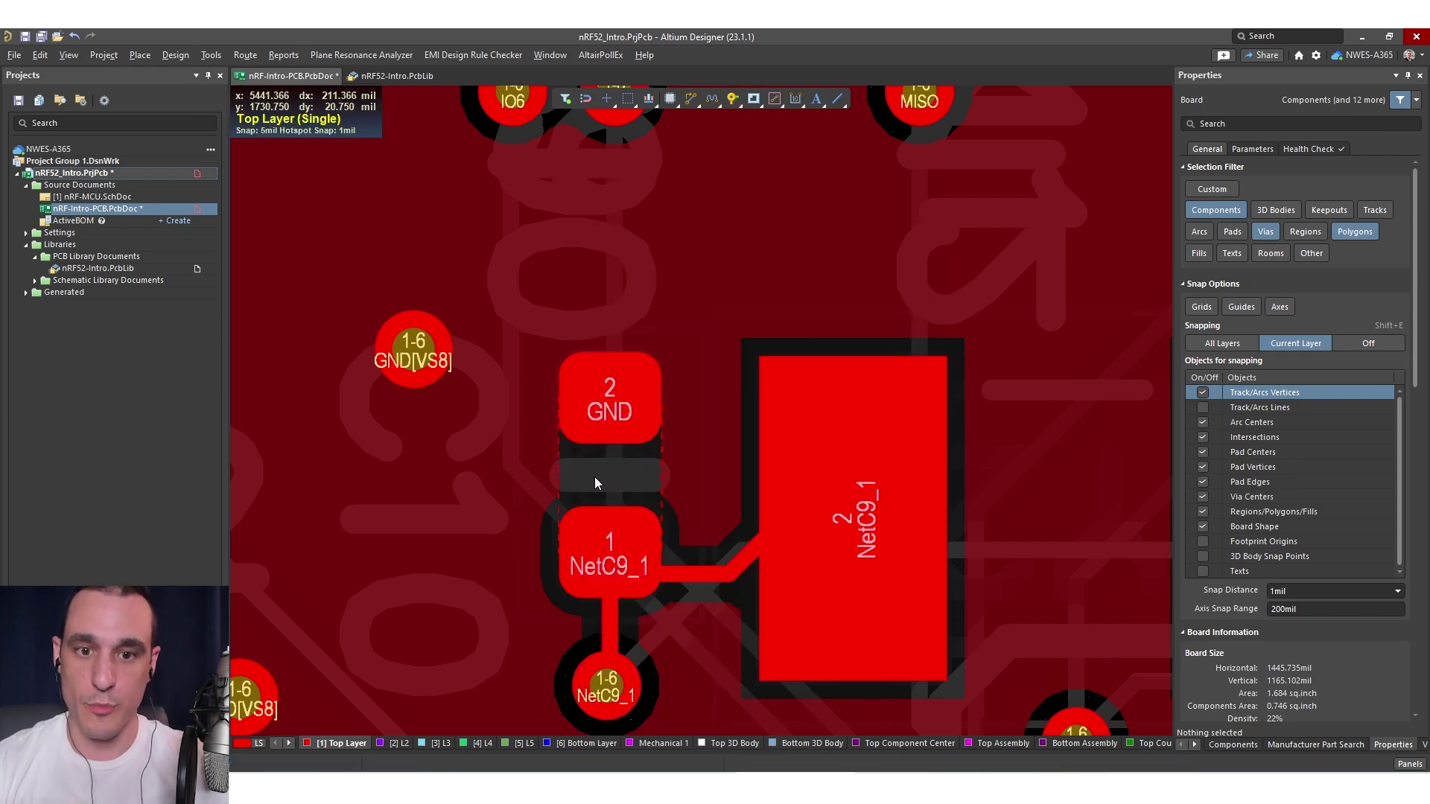
ctrl+scroll(637, 489, up, 1)
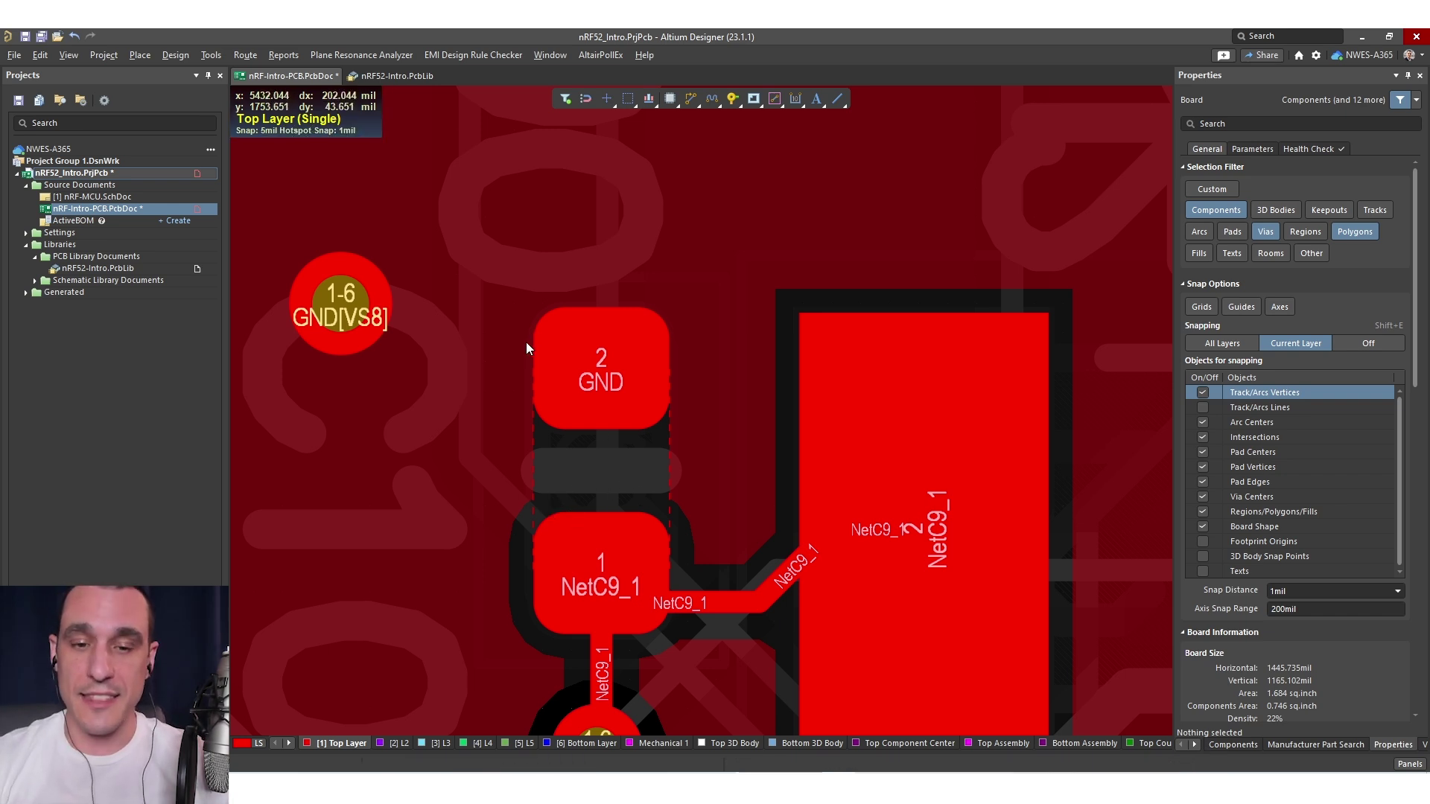
ctrl+scroll(588, 464, down, 5)
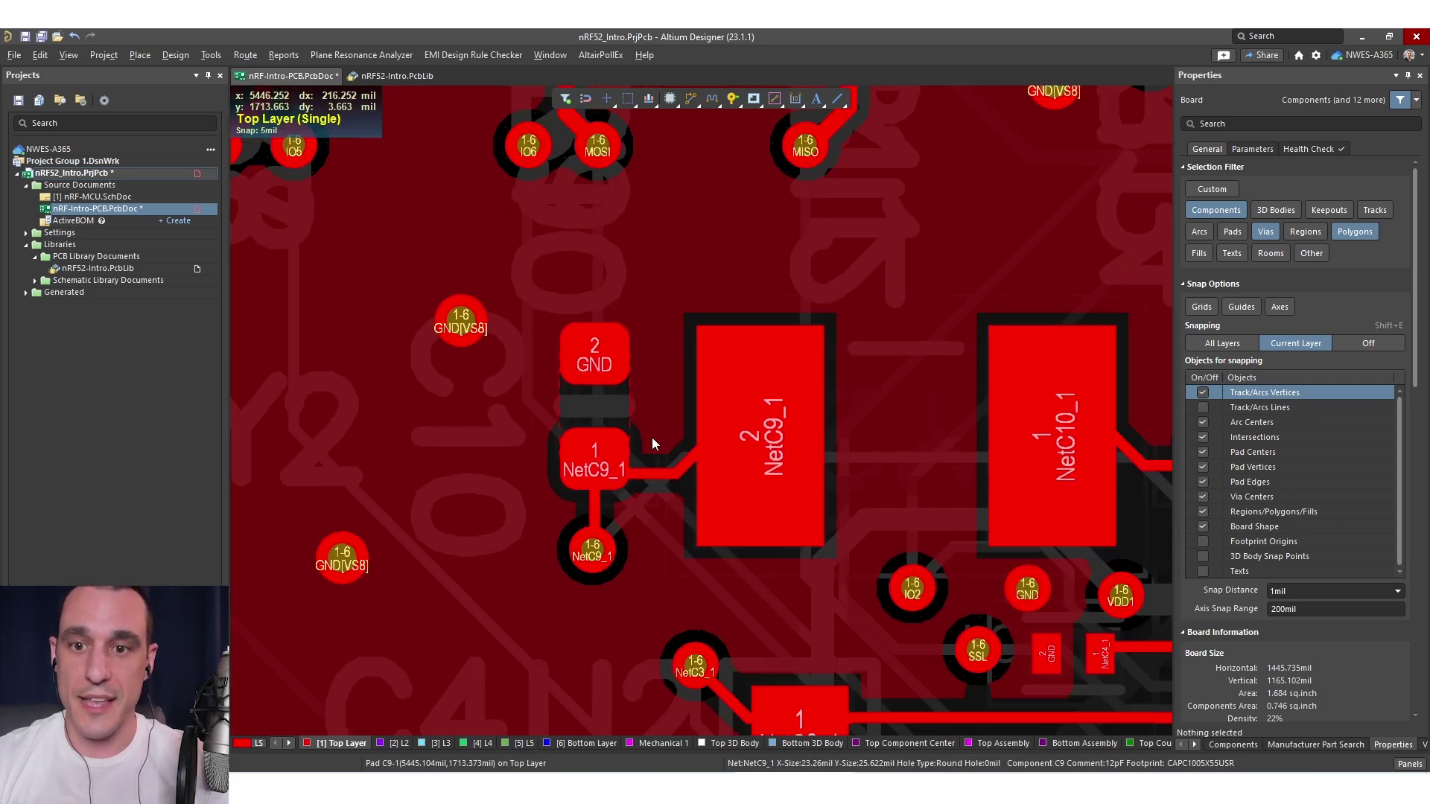
ctrl+scroll(754, 346, up, 3)
ctrl+scroll(754, 346, up, 2)
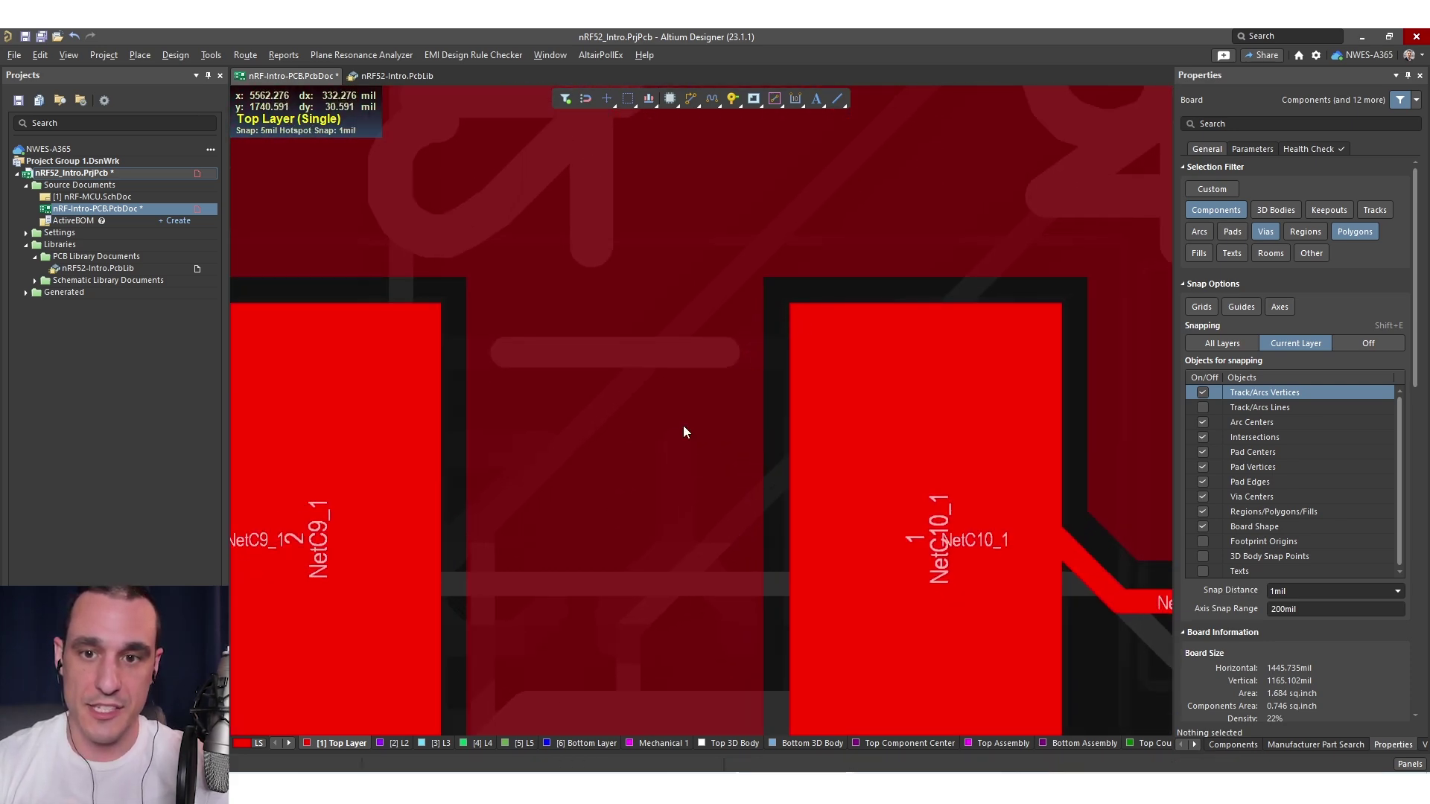
right_drag(683, 425, 721, 377)
ctrl+scroll(721, 377, down, 1)
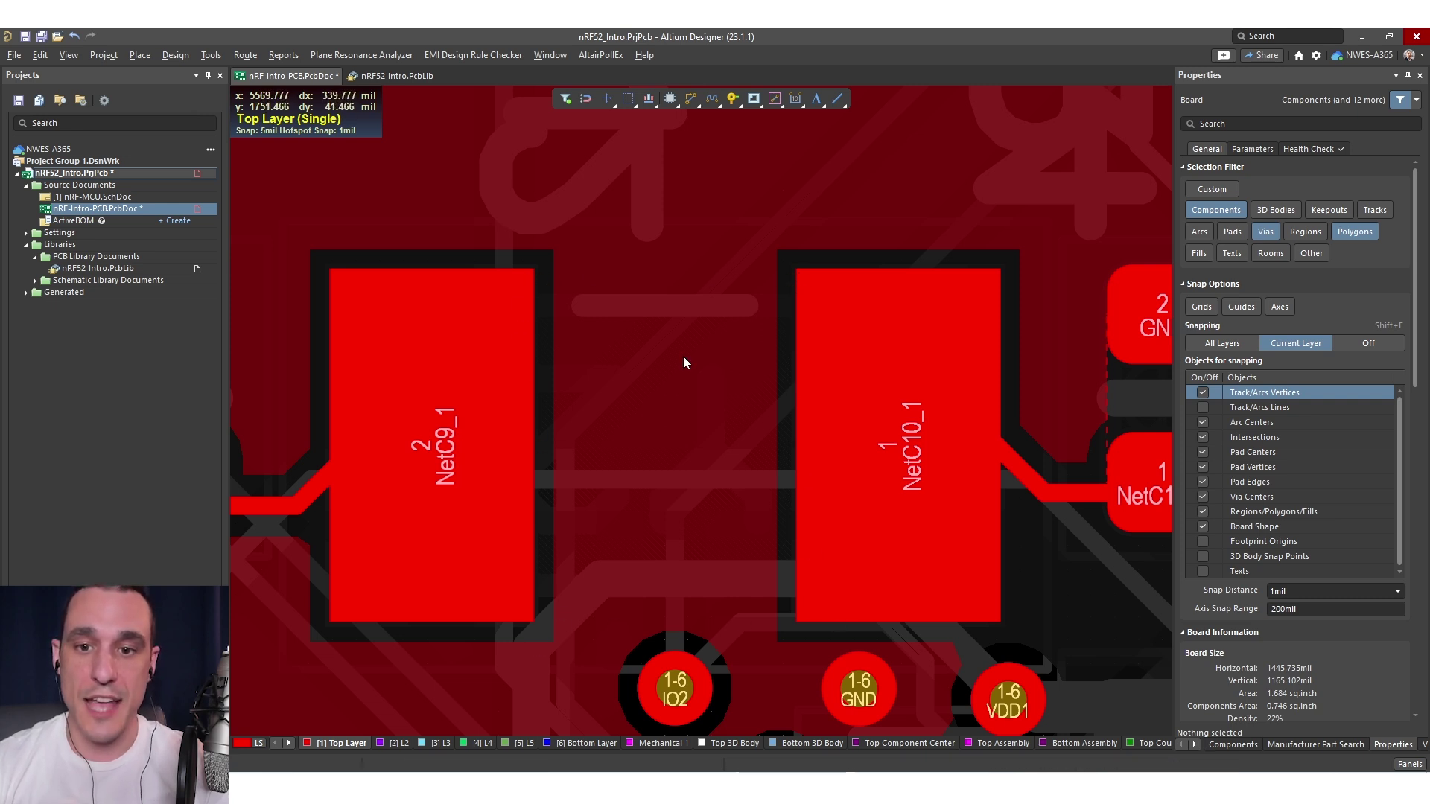
right_drag(386, 501, 788, 450)
ctrl+scroll(789, 440, up, 2)
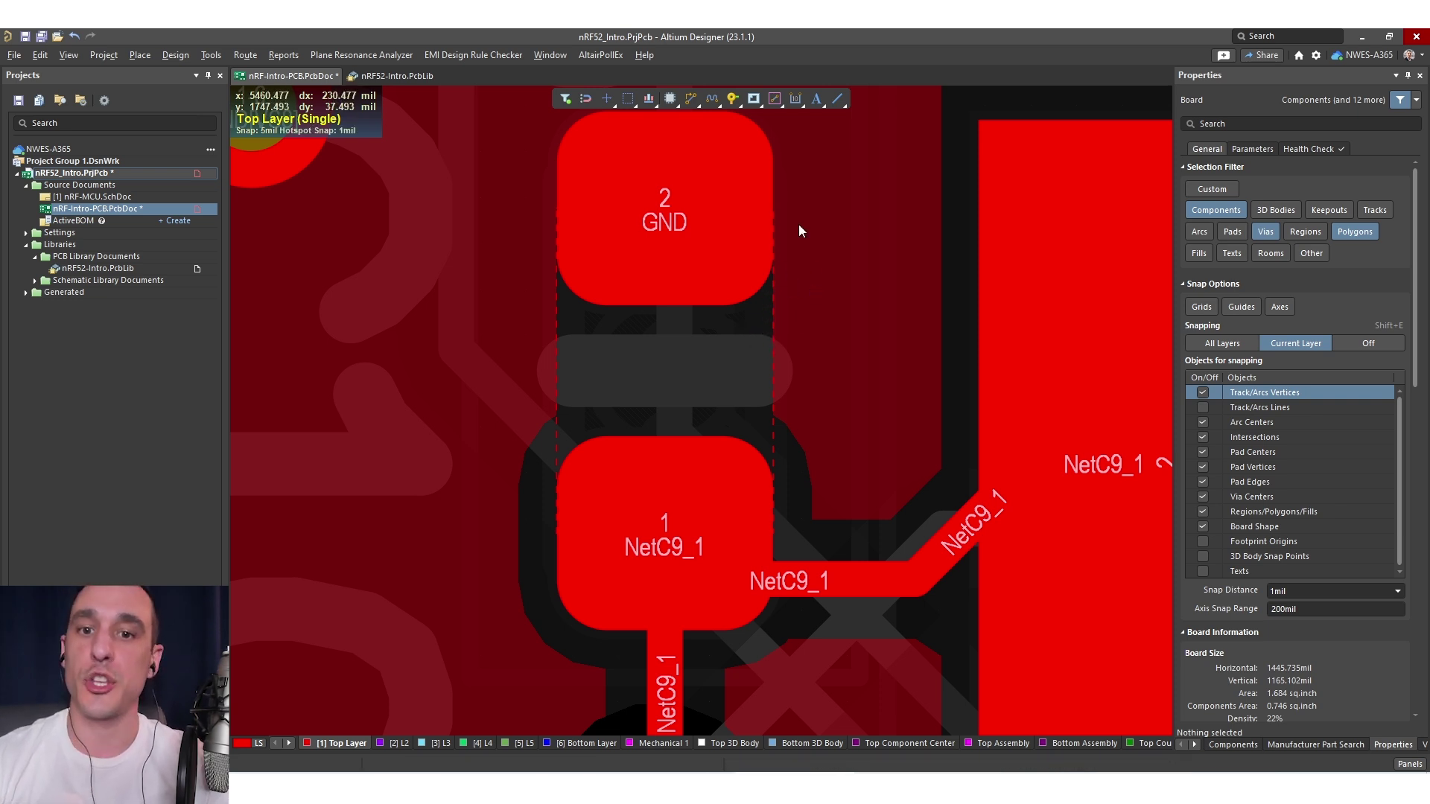
Pan across the NetC10 and VDD1 area back to capacitor C9
ctrl+scroll(766, 306, down, 4)
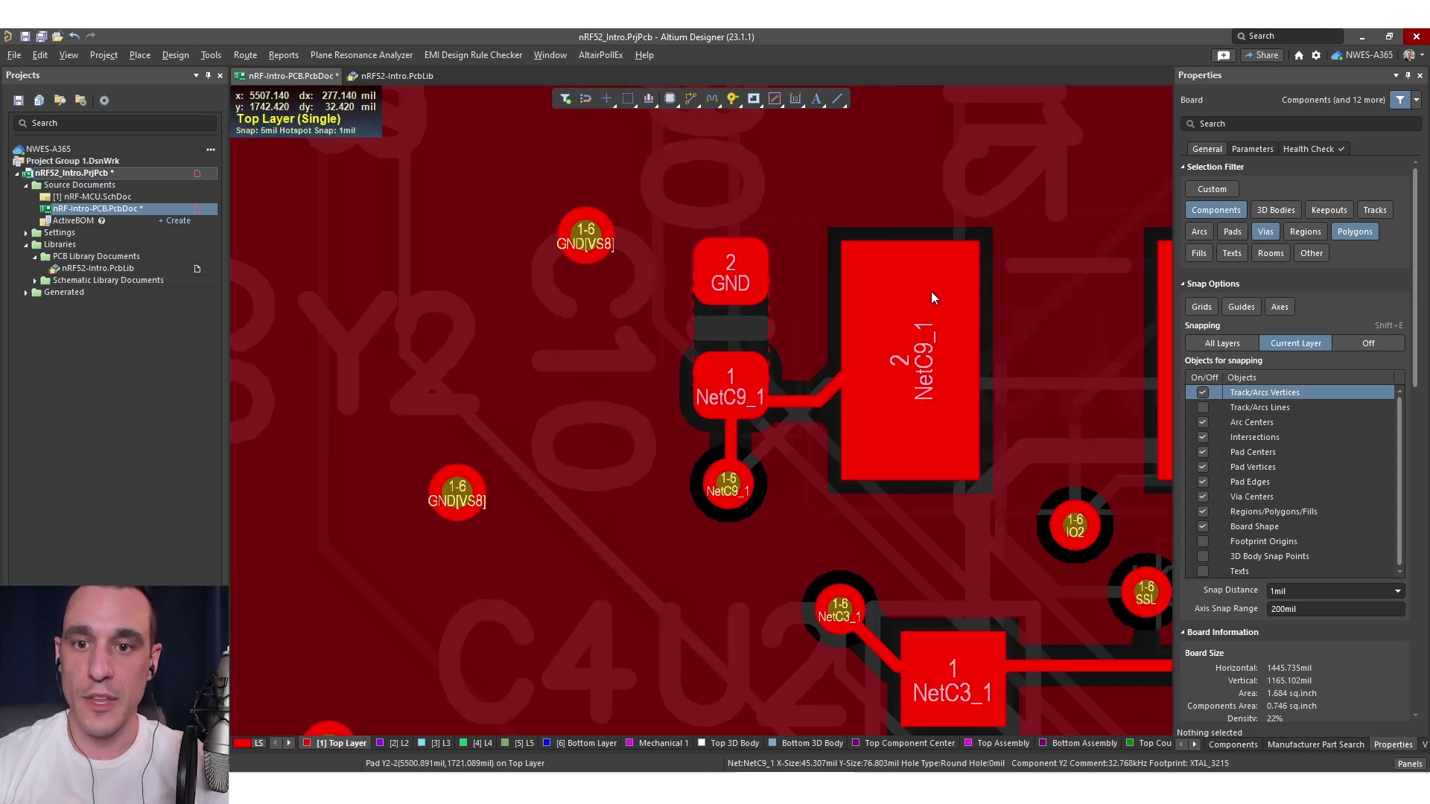
ctrl+scroll(635, 347, up, 3)
right_drag(872, 377, 627, 353)
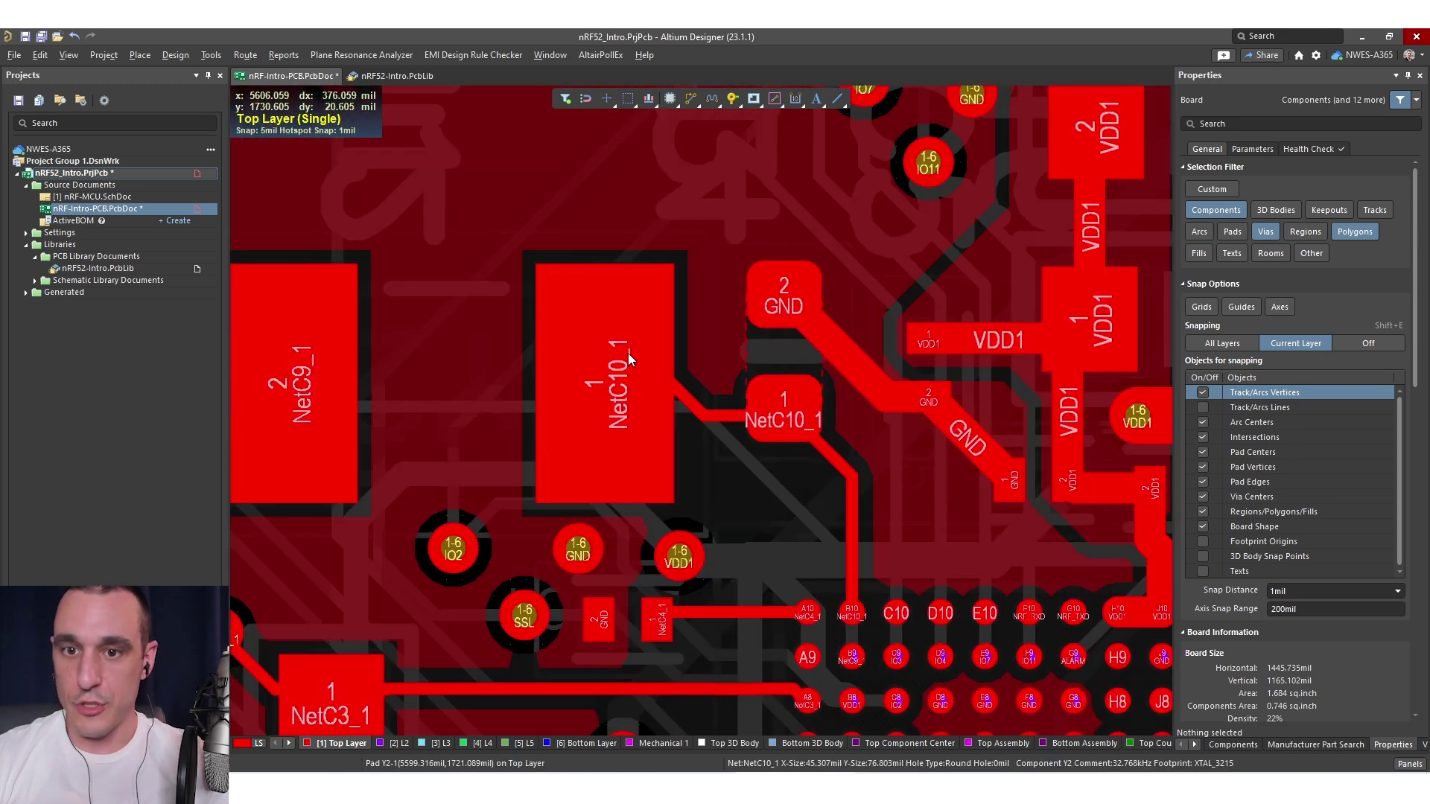
right_drag(960, 395, 619, 411)
ctrl+scroll(587, 398, down, 2)
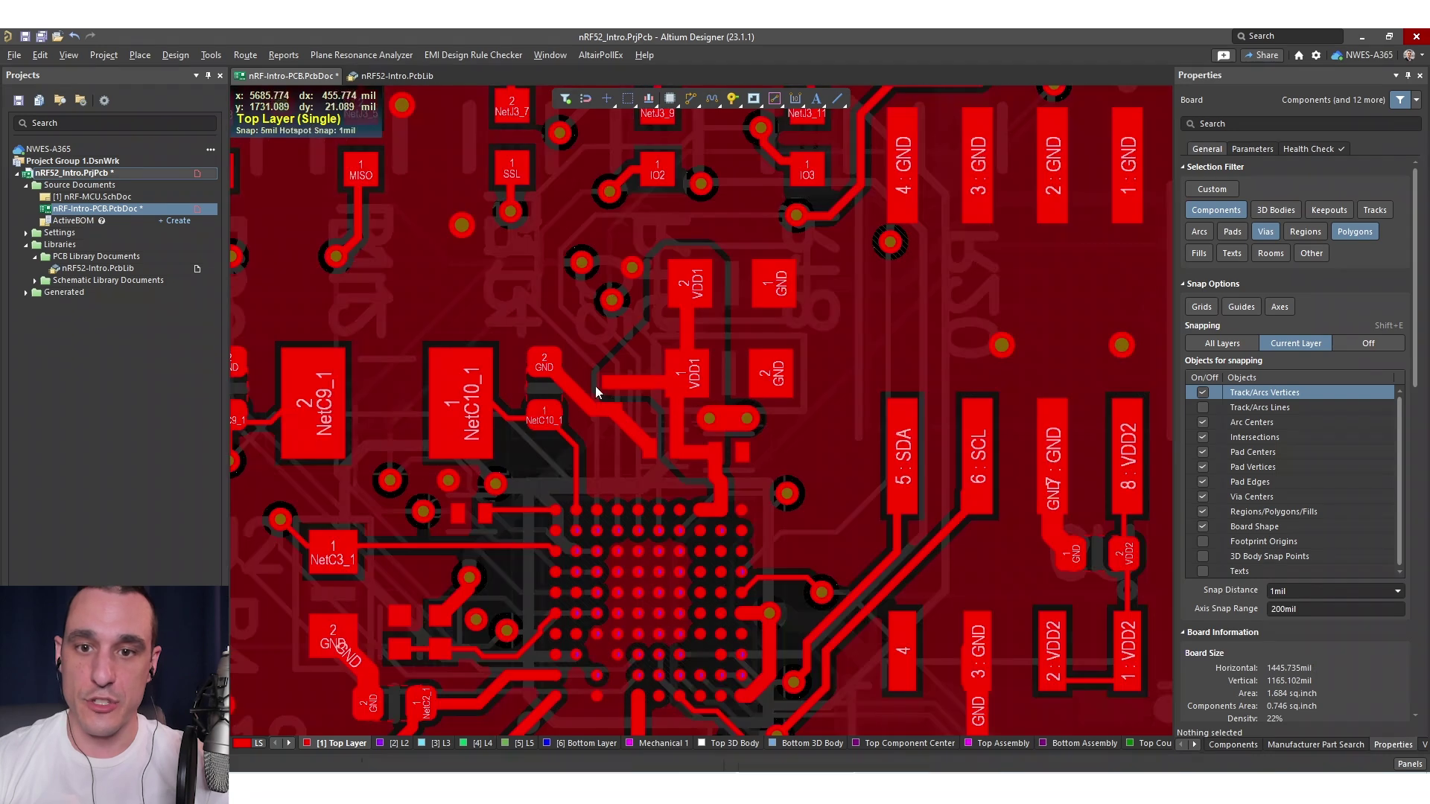
right_drag(516, 383, 731, 397)
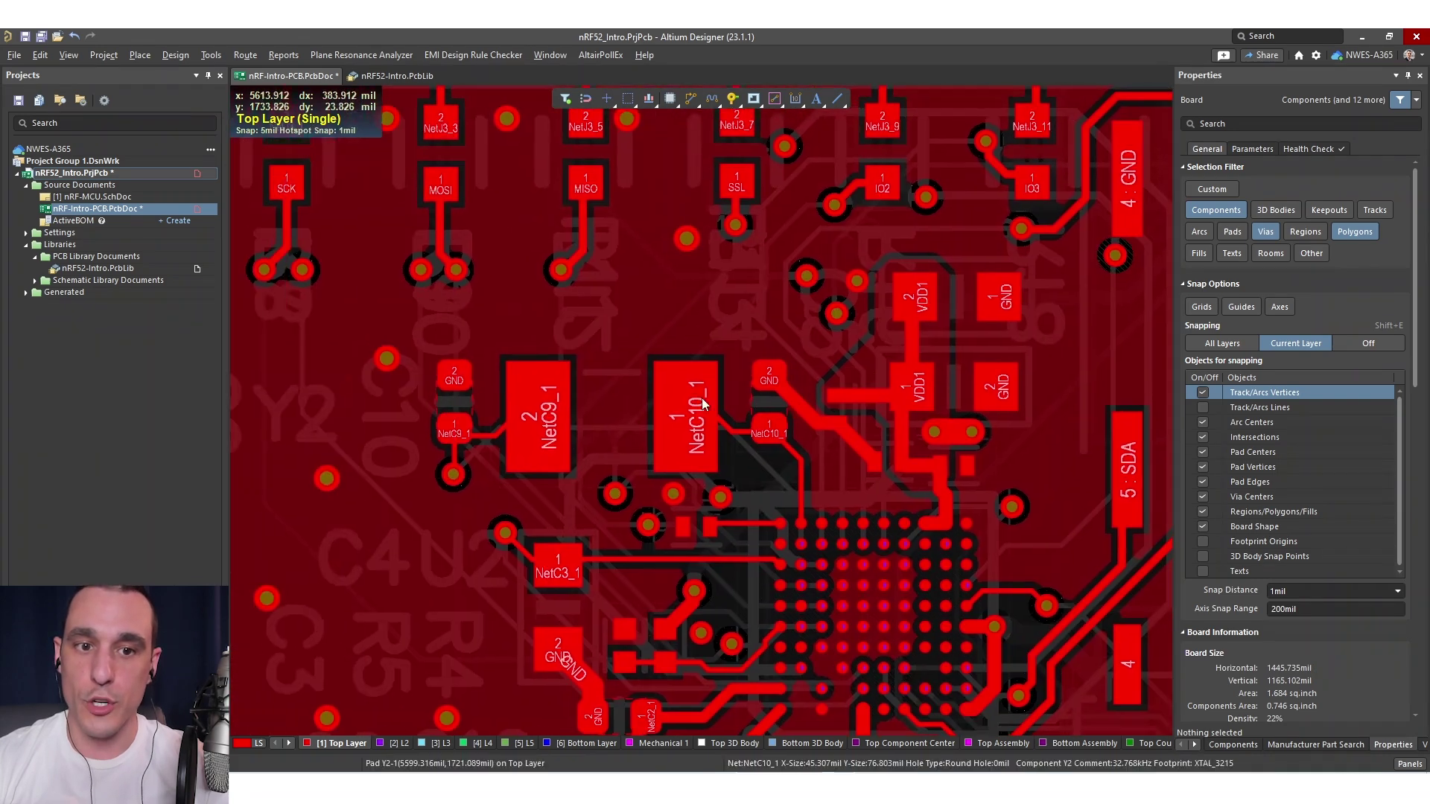
click(452, 401)
click(453, 404)
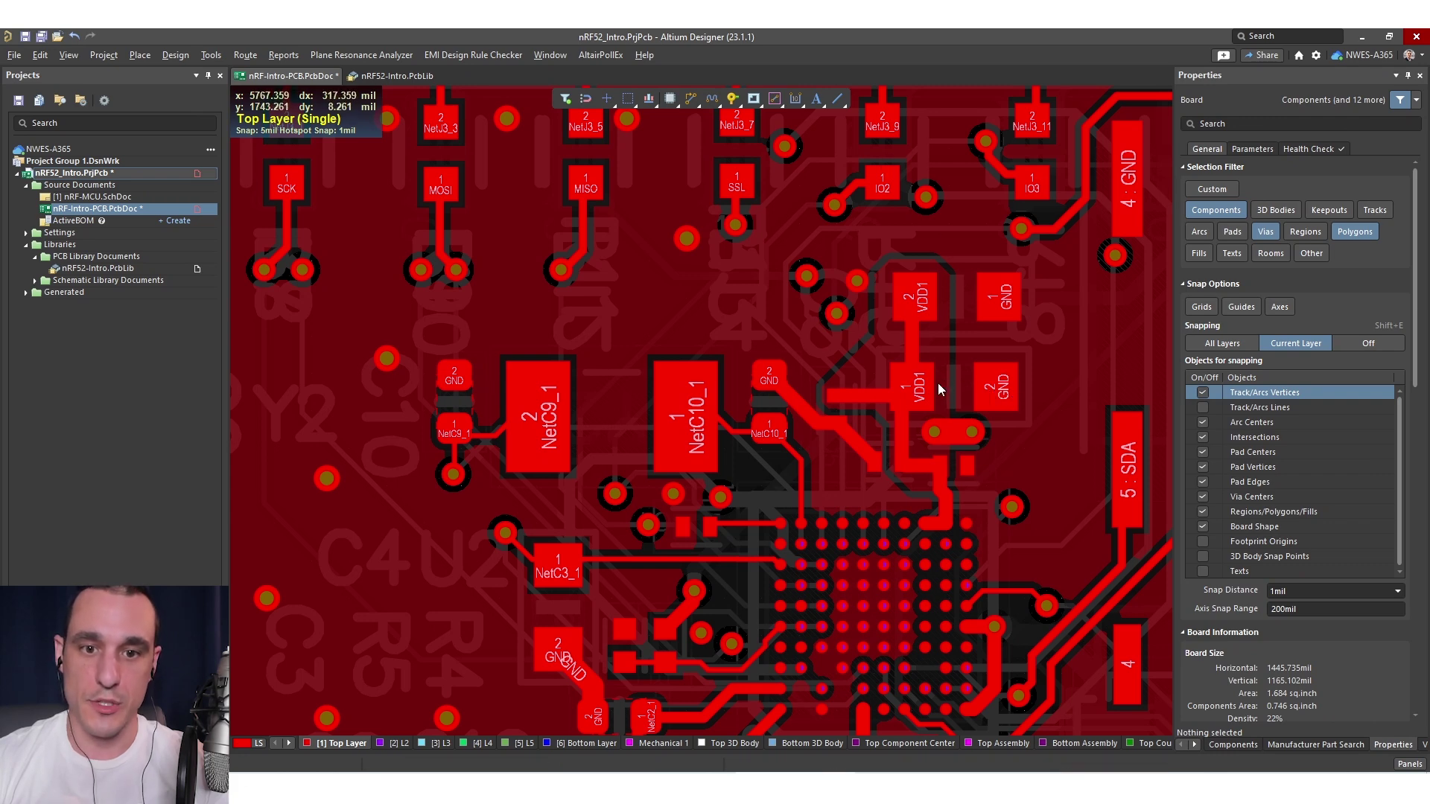
Select regulator U3 to confirm its SOT23-5 footprint, then switch to nRF52-Intro.PcbLib
right_drag(648, 354, 793, 447)
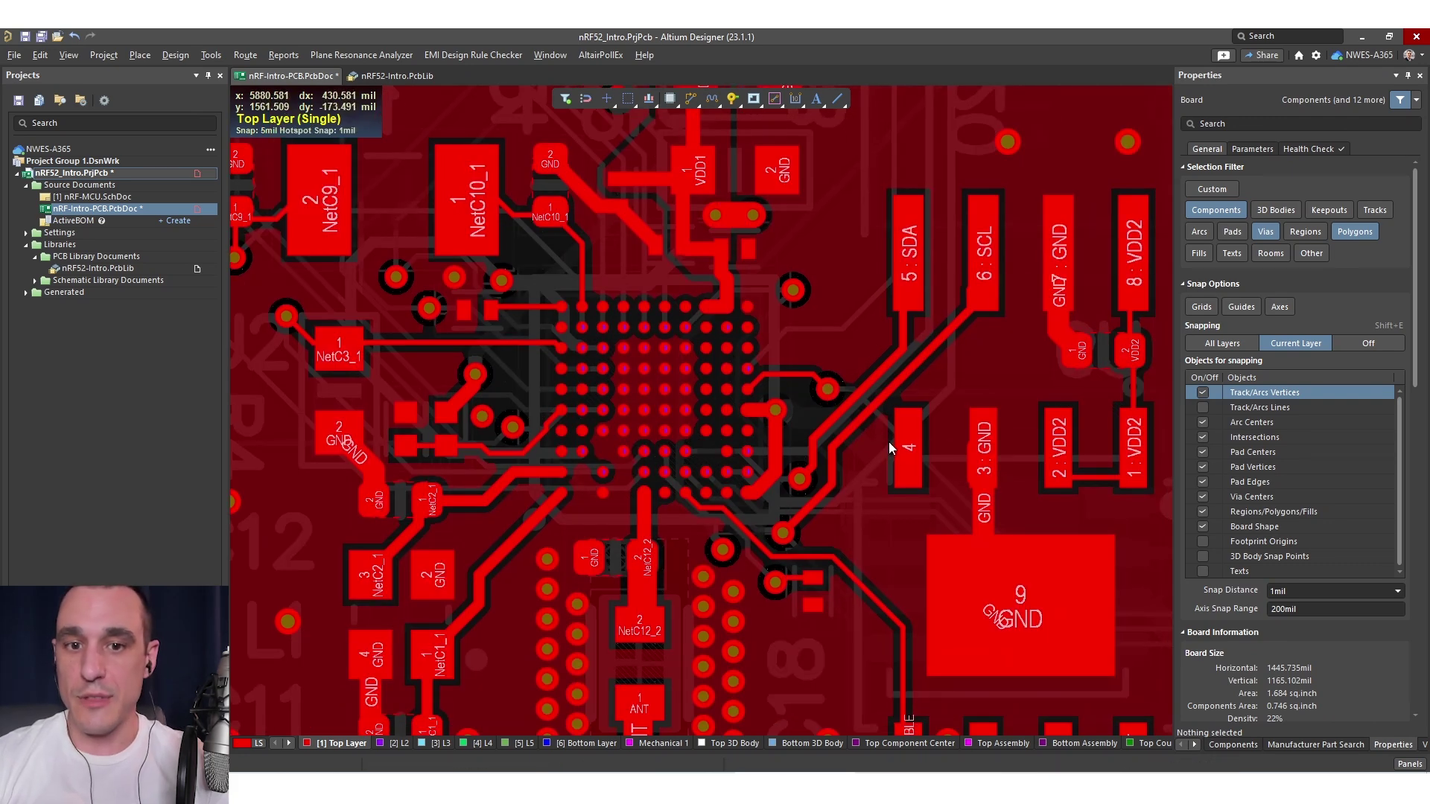
right_drag(887, 441, 660, 392)
right_drag(893, 377, 431, 495)
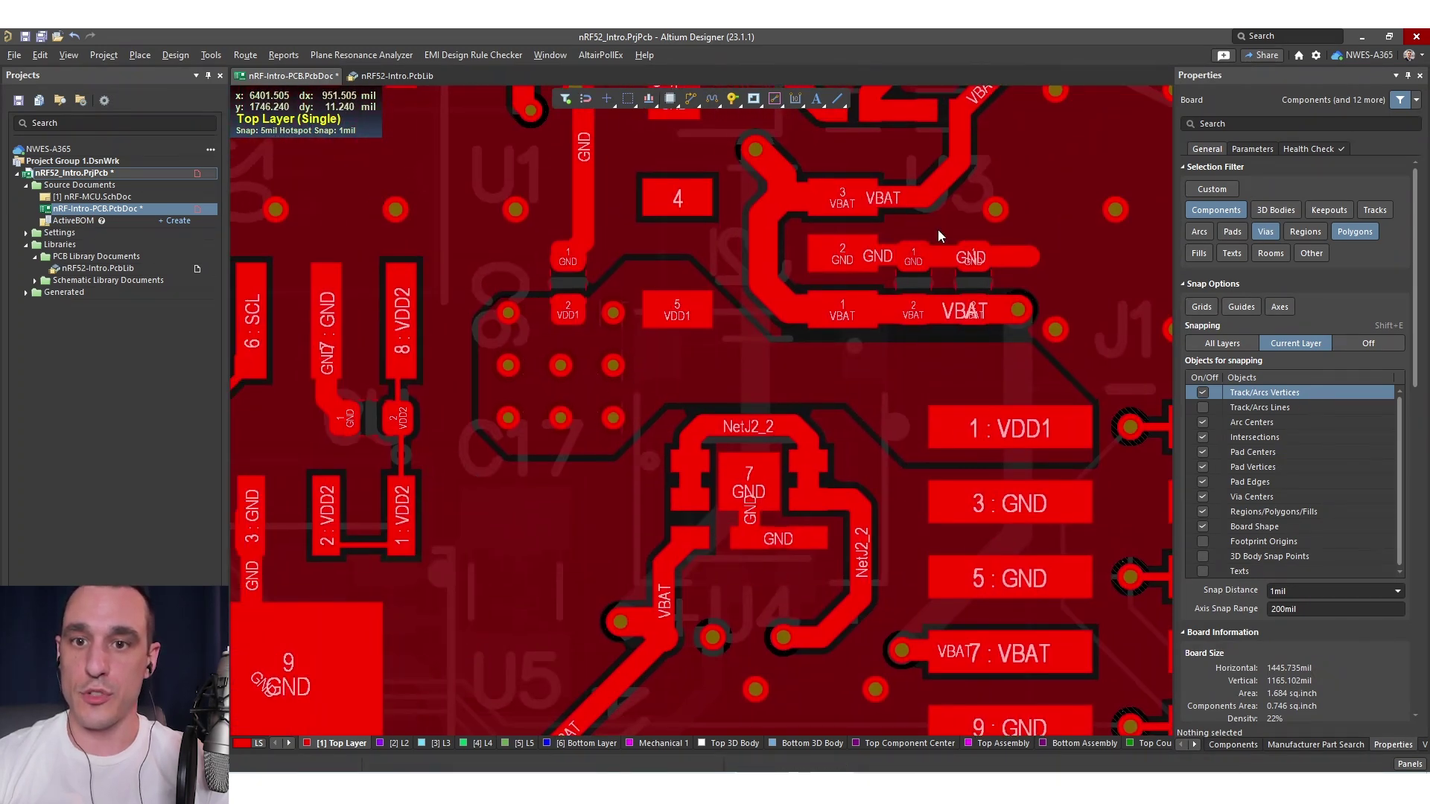
ctrl+scroll(937, 229, up, 2)
click(815, 233)
right_drag(942, 262, 1002, 328)
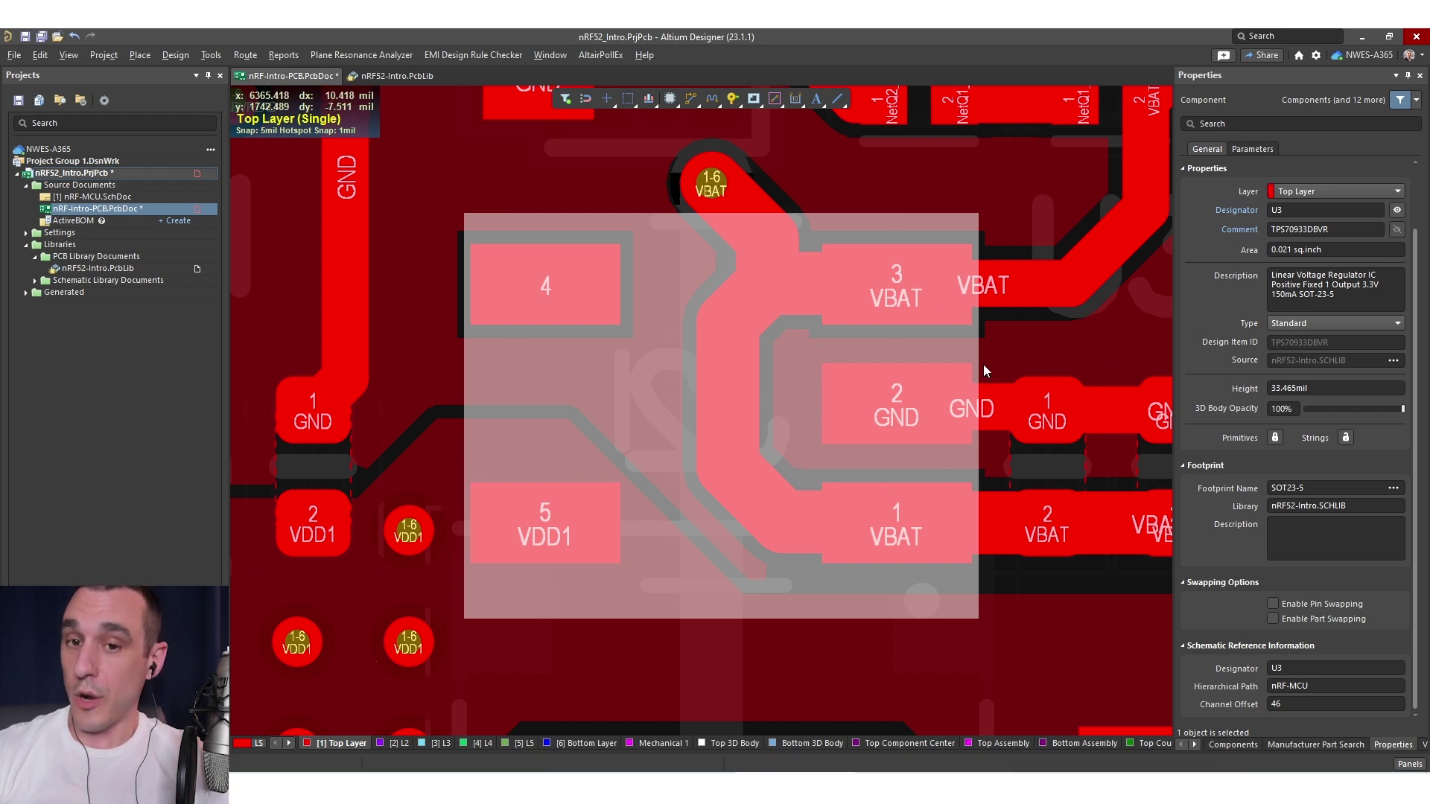
click(1333, 488)
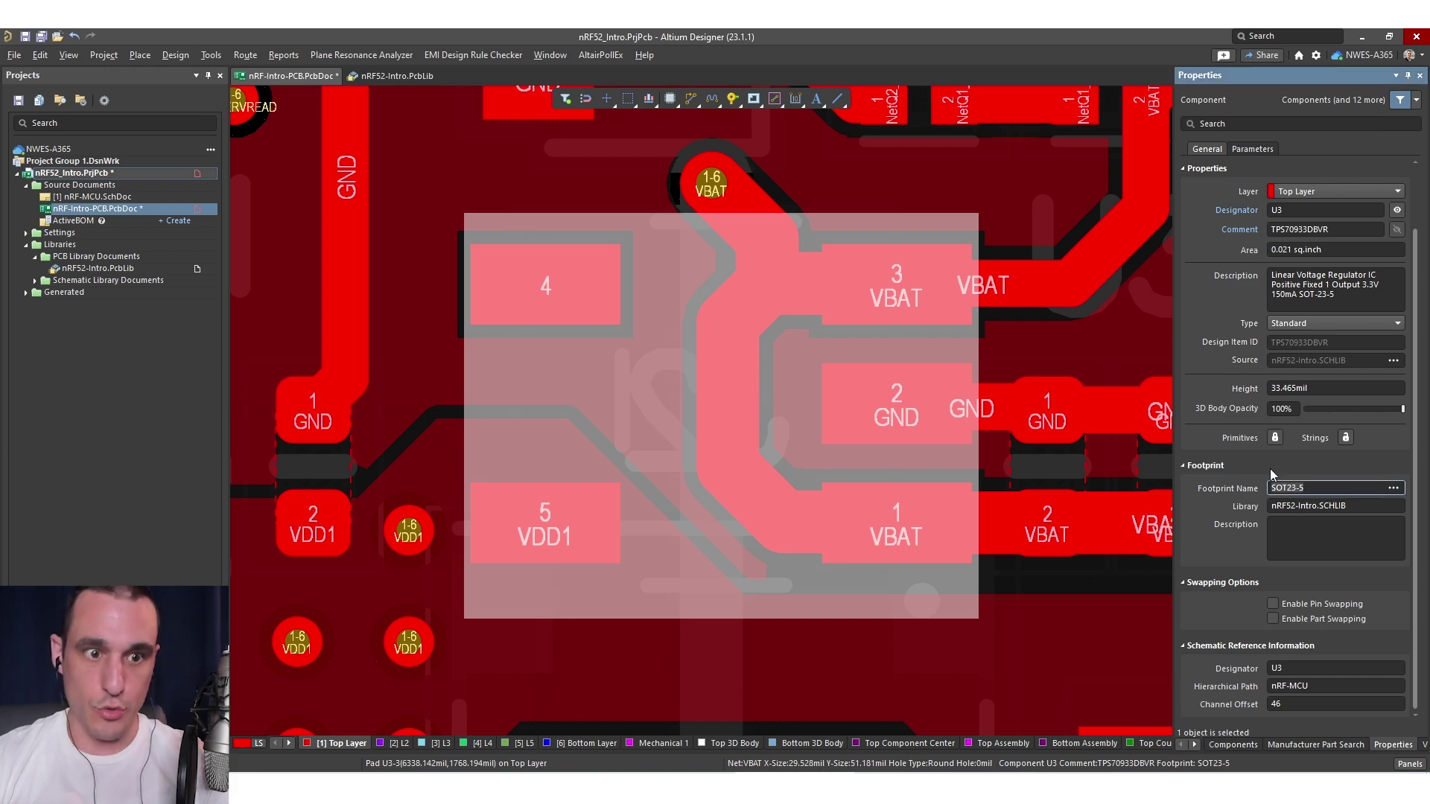
click(378, 75)
Filter the library to SOT23-5 and open that footprint
click(146, 95)
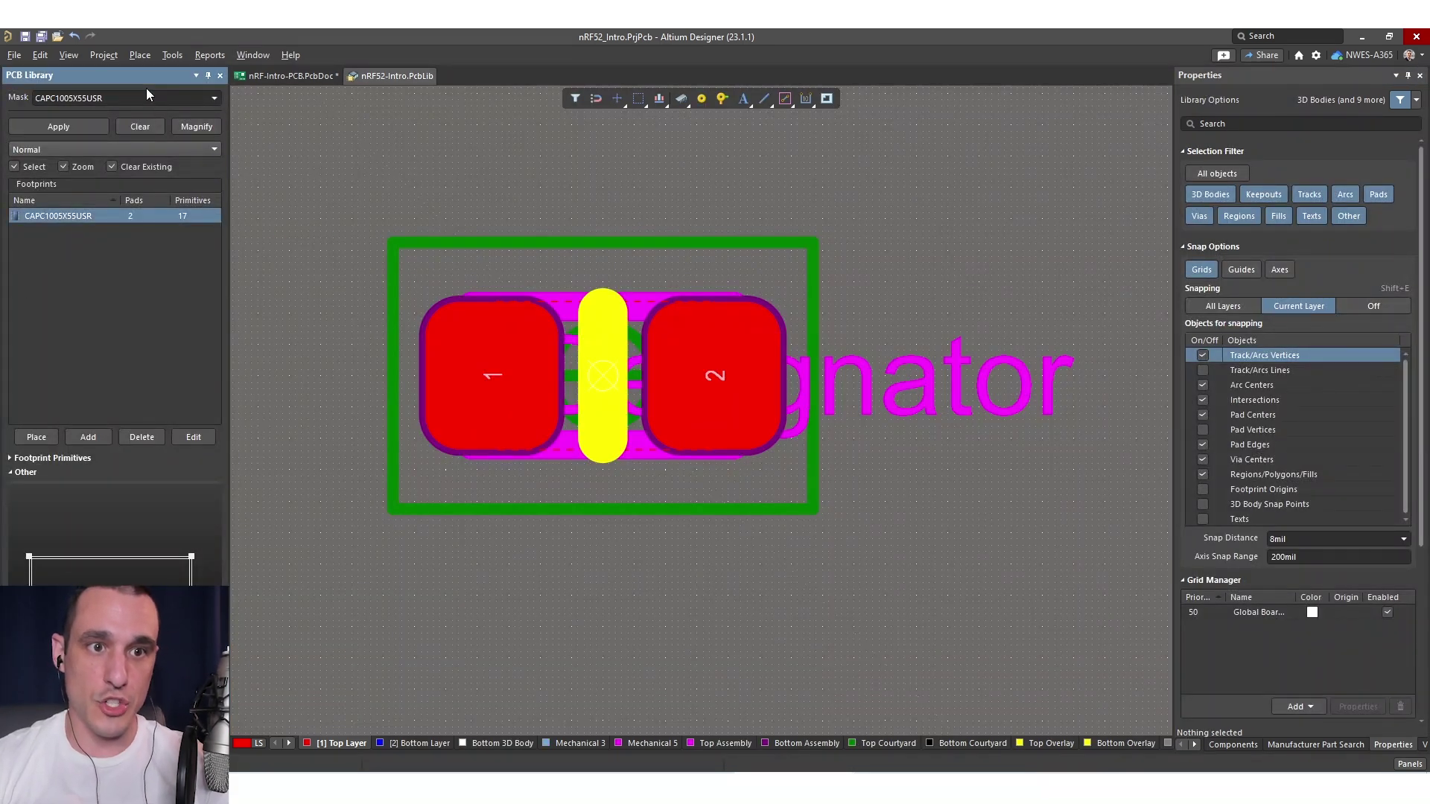
key(ctrl+a)
text(SOT23-5)
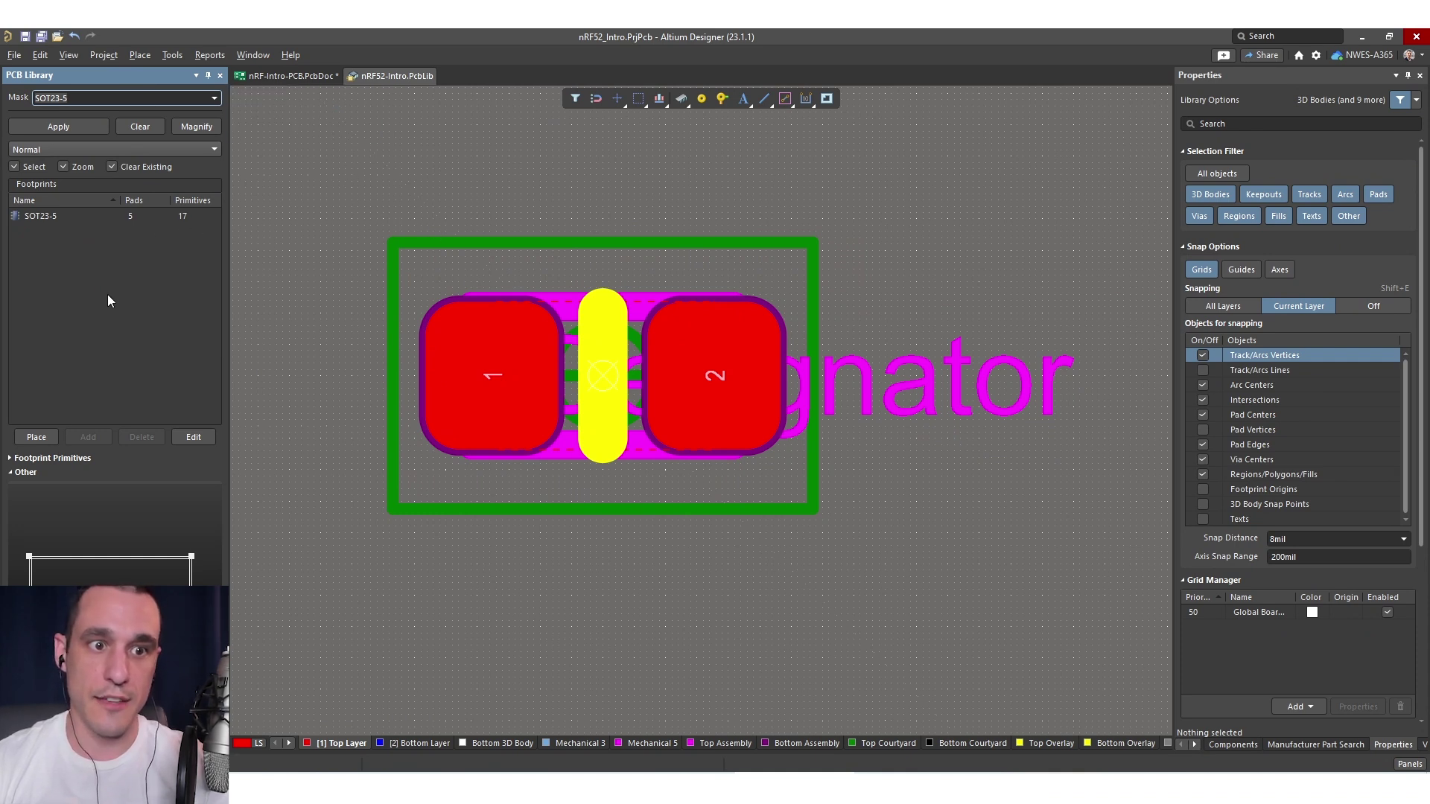
double_click(75, 215)
click(854, 403)
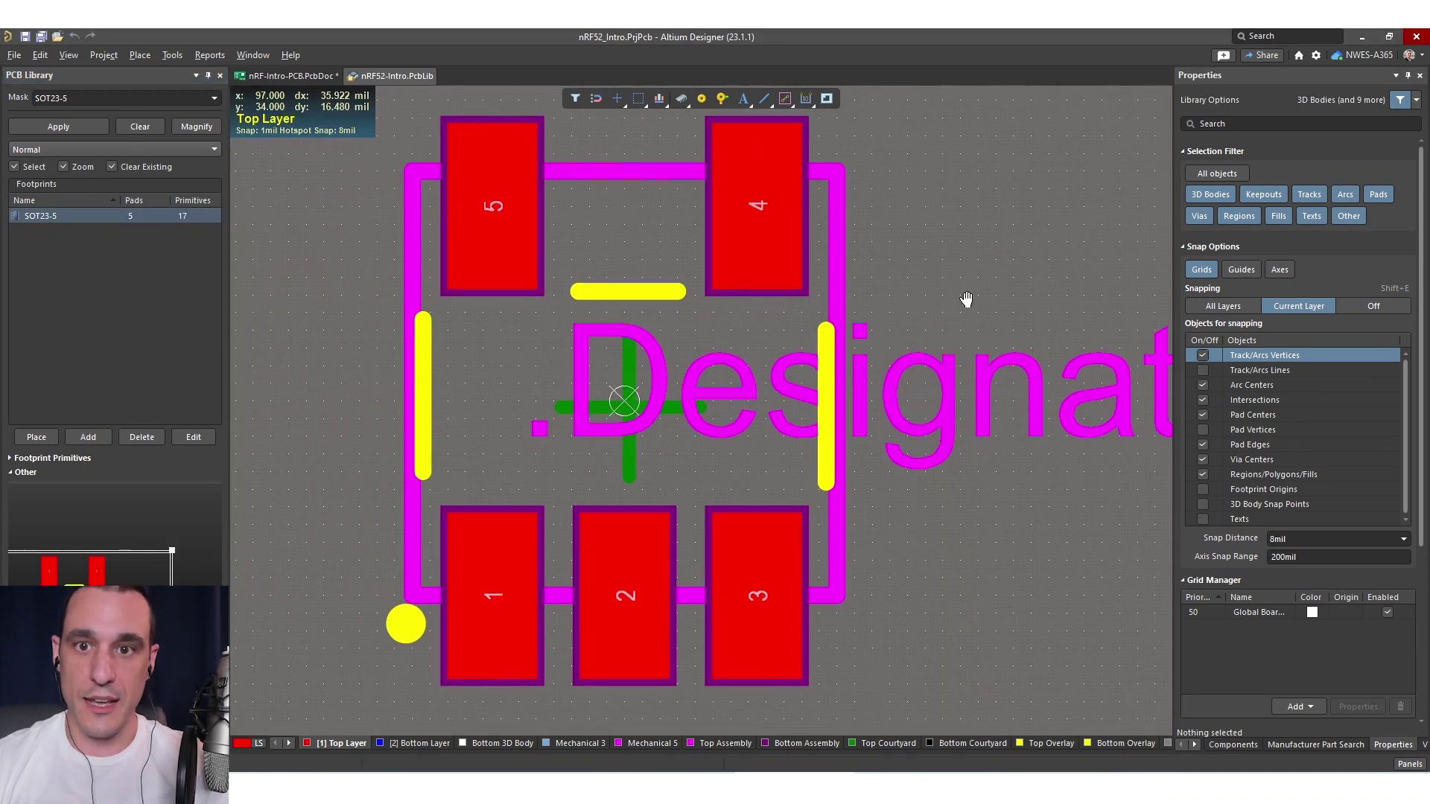
Draw a polygon pour cutout enclosing all five SOT23-5 pads
click(795, 142)
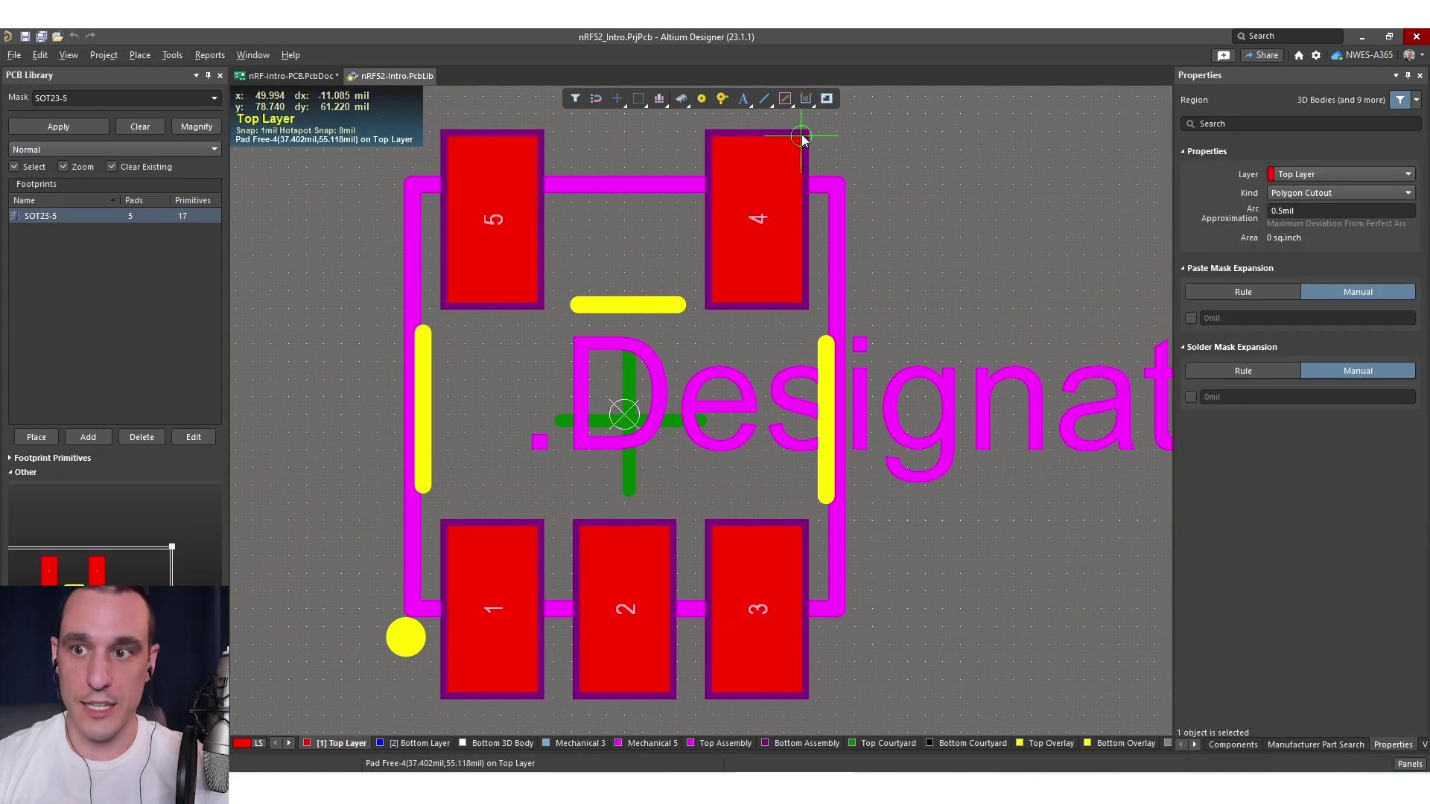
click(802, 137)
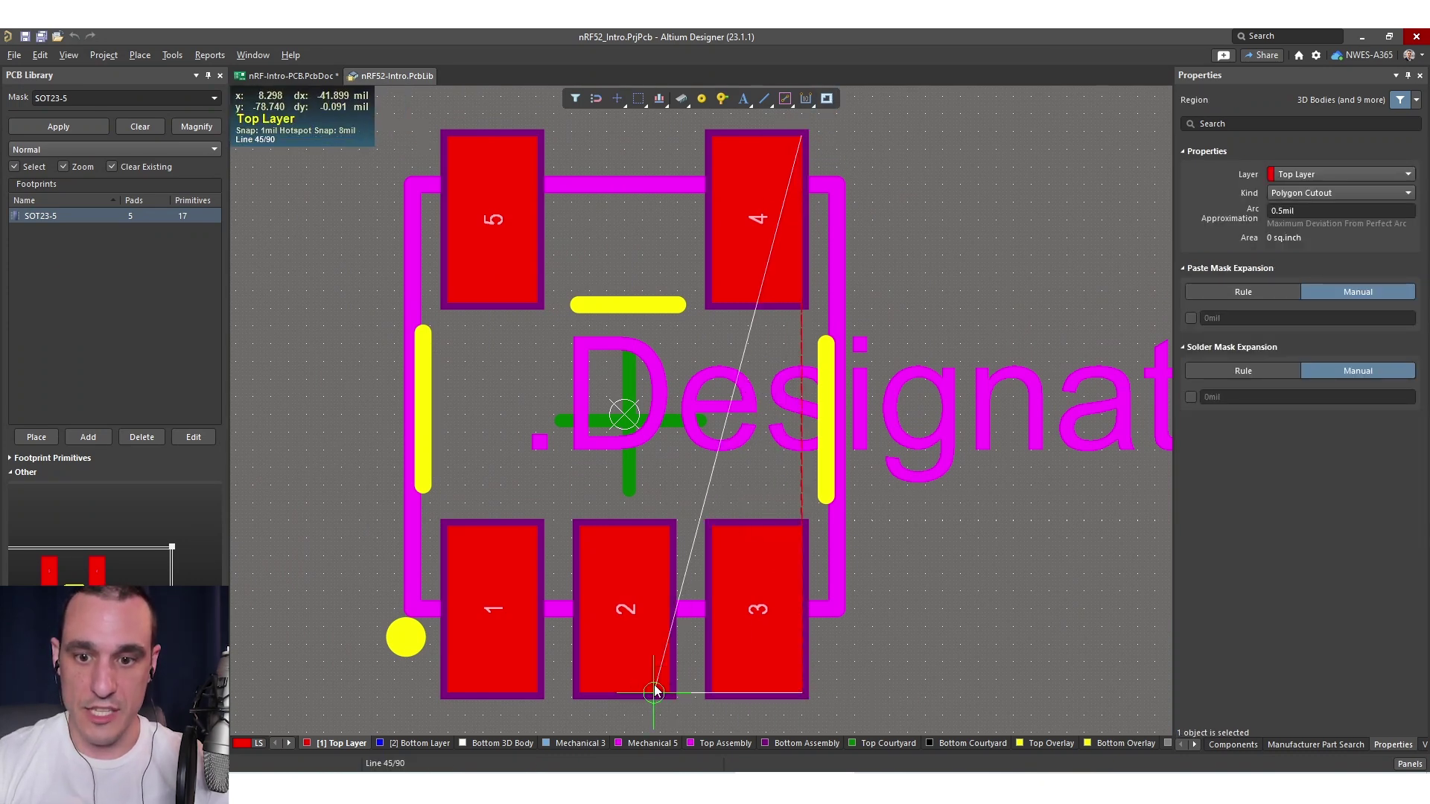
click(447, 692)
key(space)
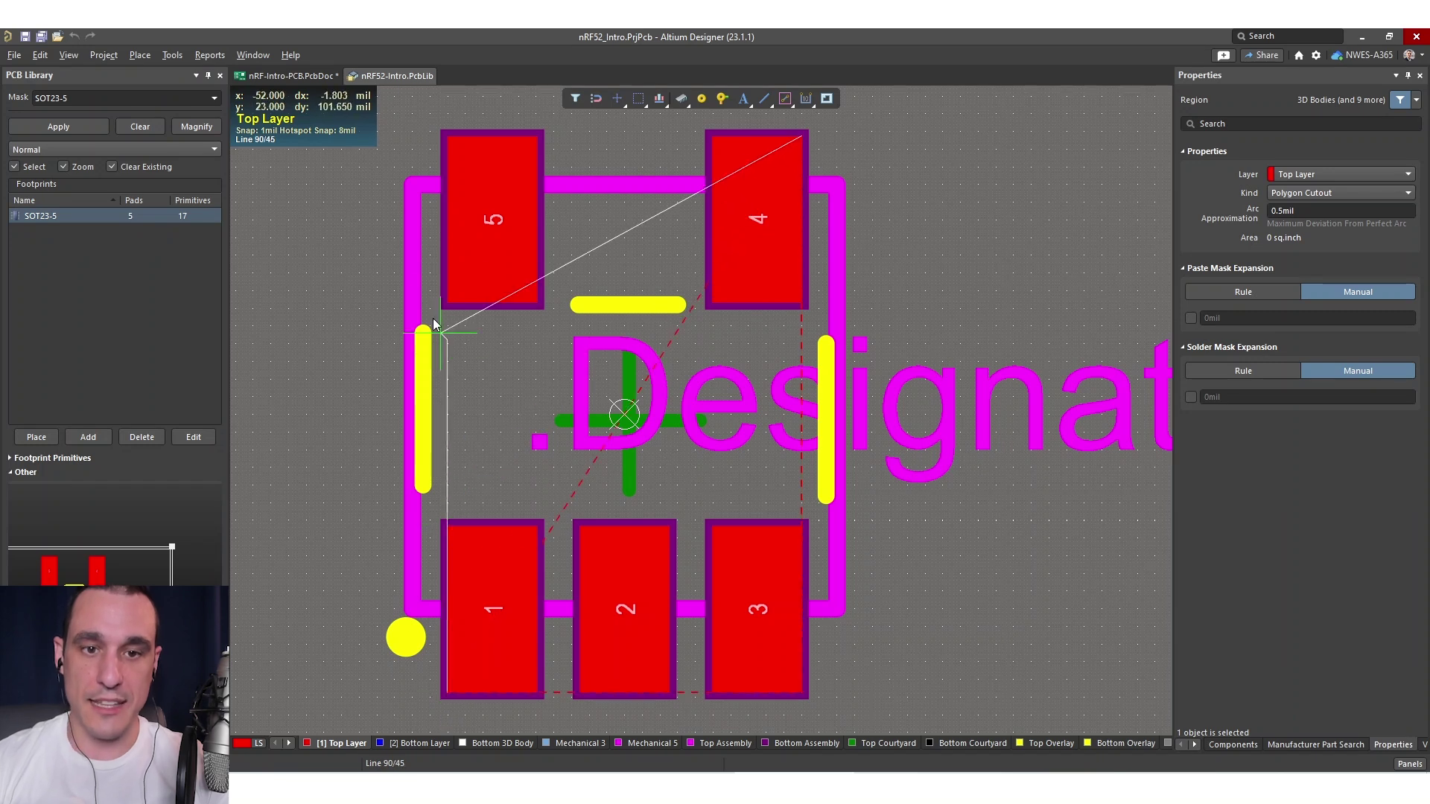
key(space)
click(447, 136)
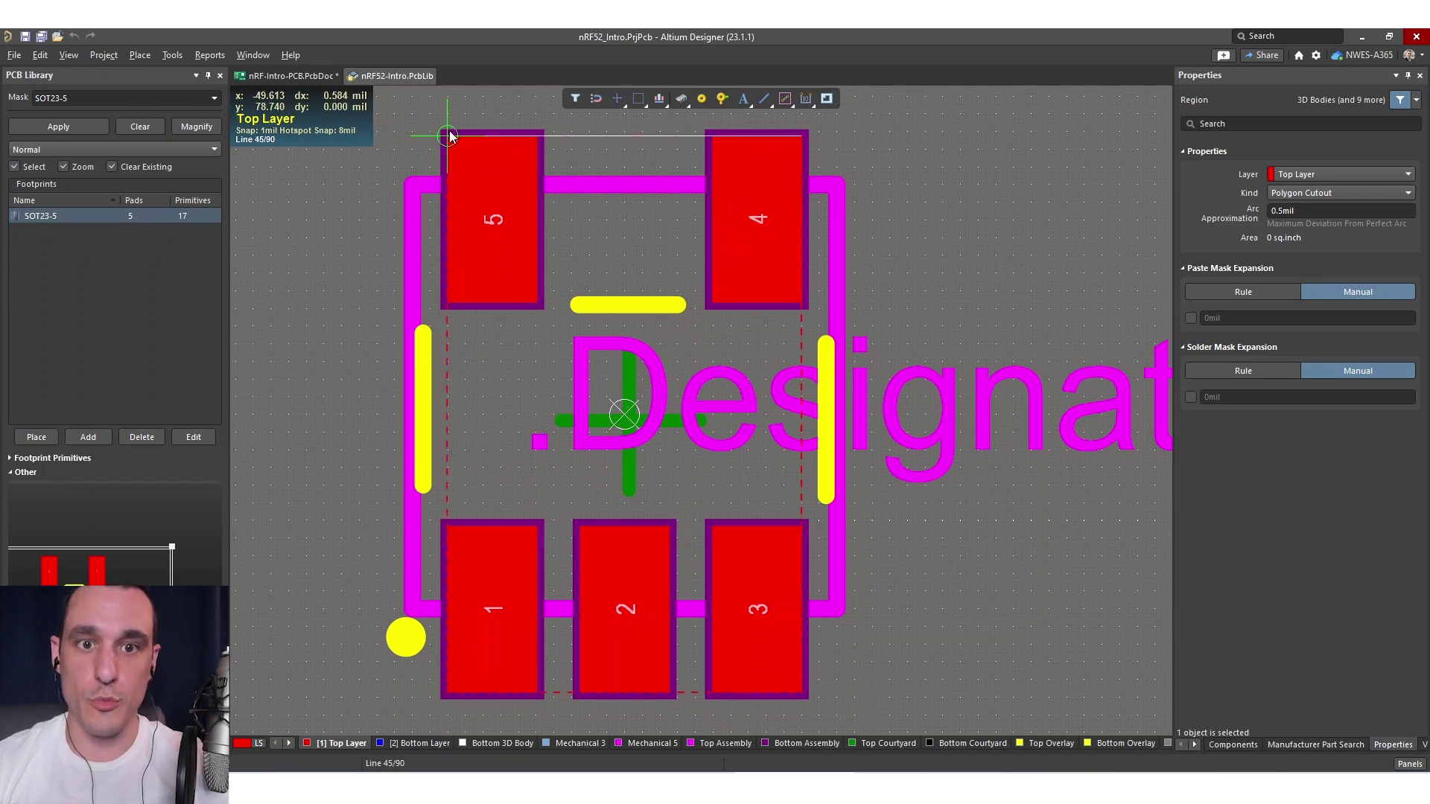
right_click(449, 135)
key(Escape)
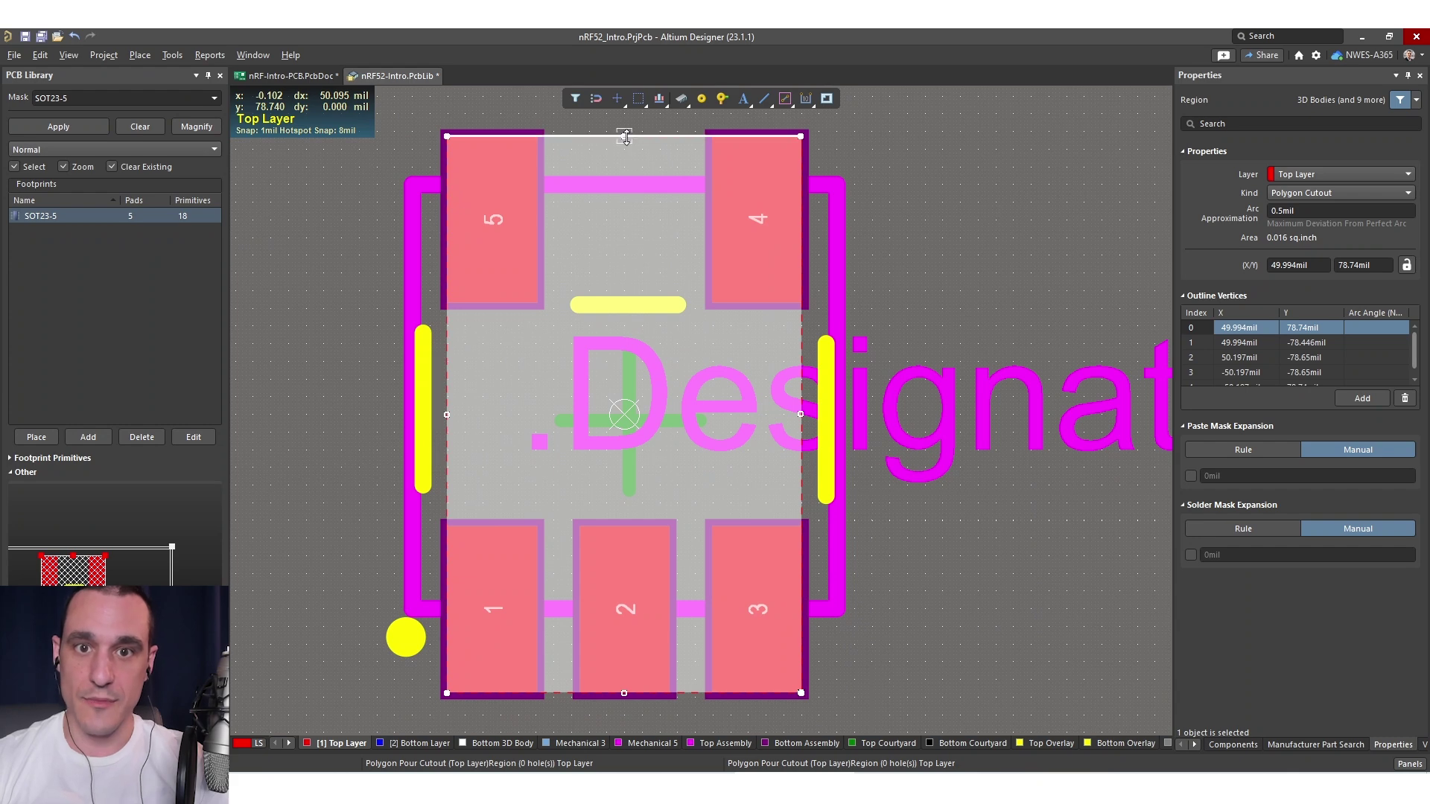
Shrink the cutout to cover only pads 1, 2 and 3, then return to the board
drag(623, 135, 652, 526)
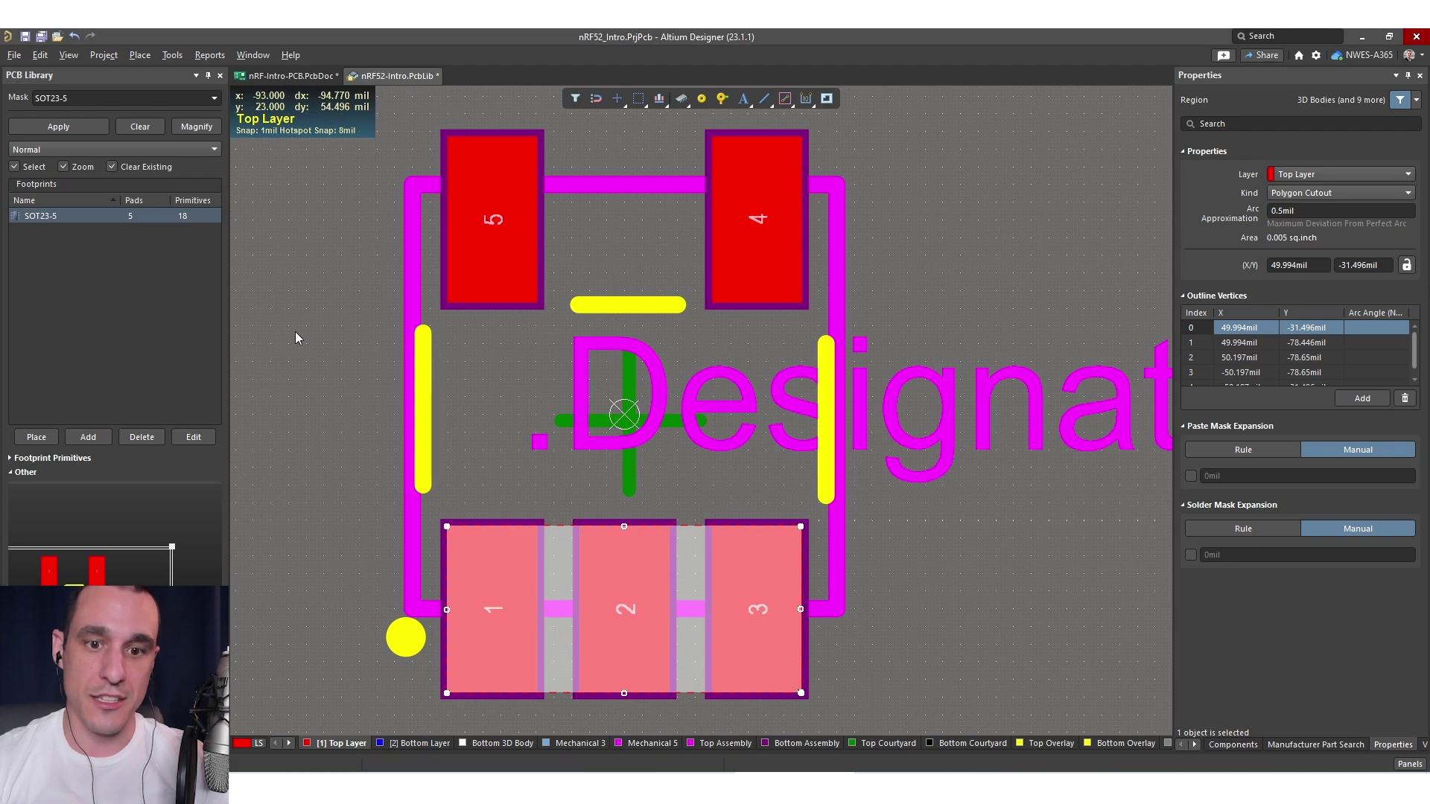
click(324, 380)
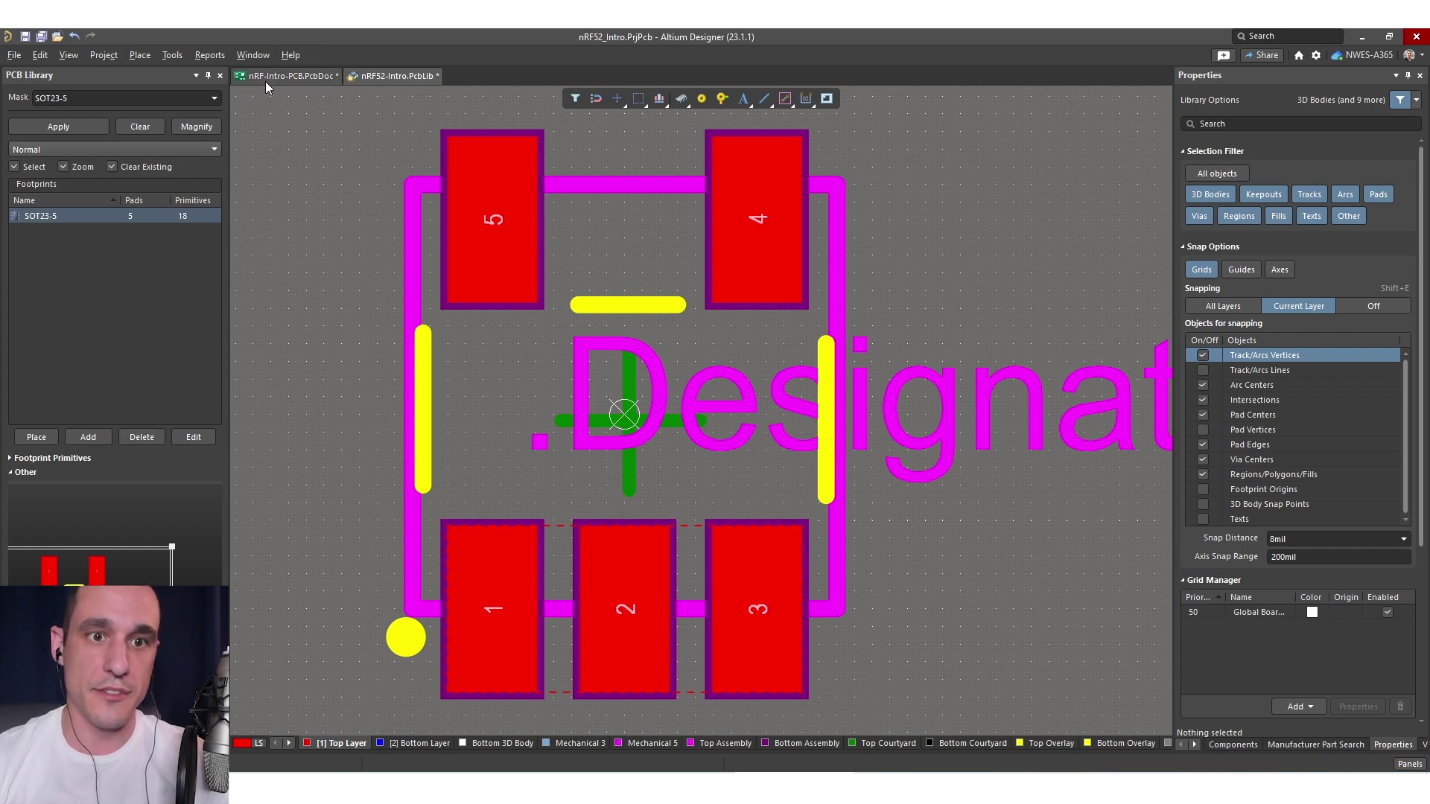
click(292, 76)
right_drag(556, 506, 931, 495)
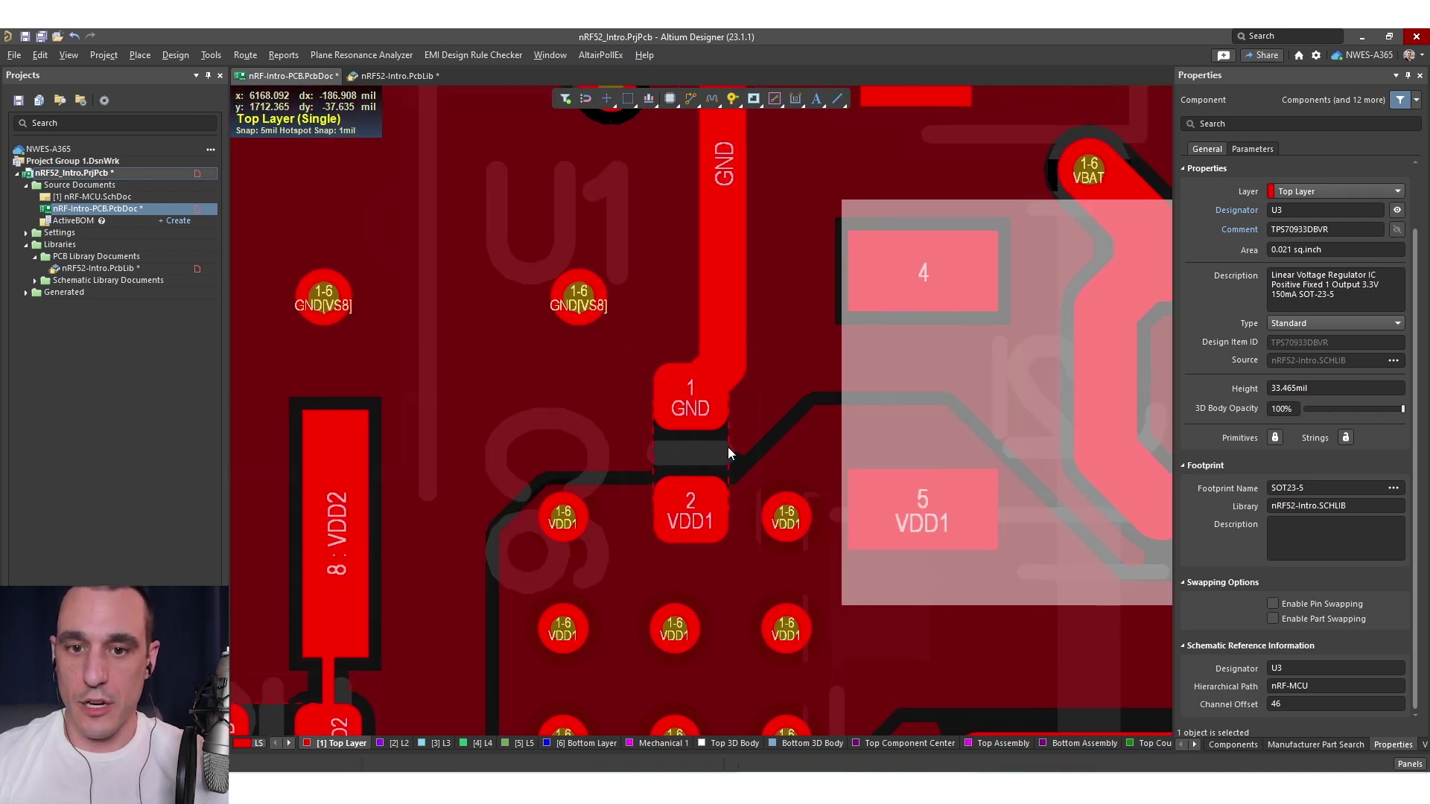
click(390, 78)
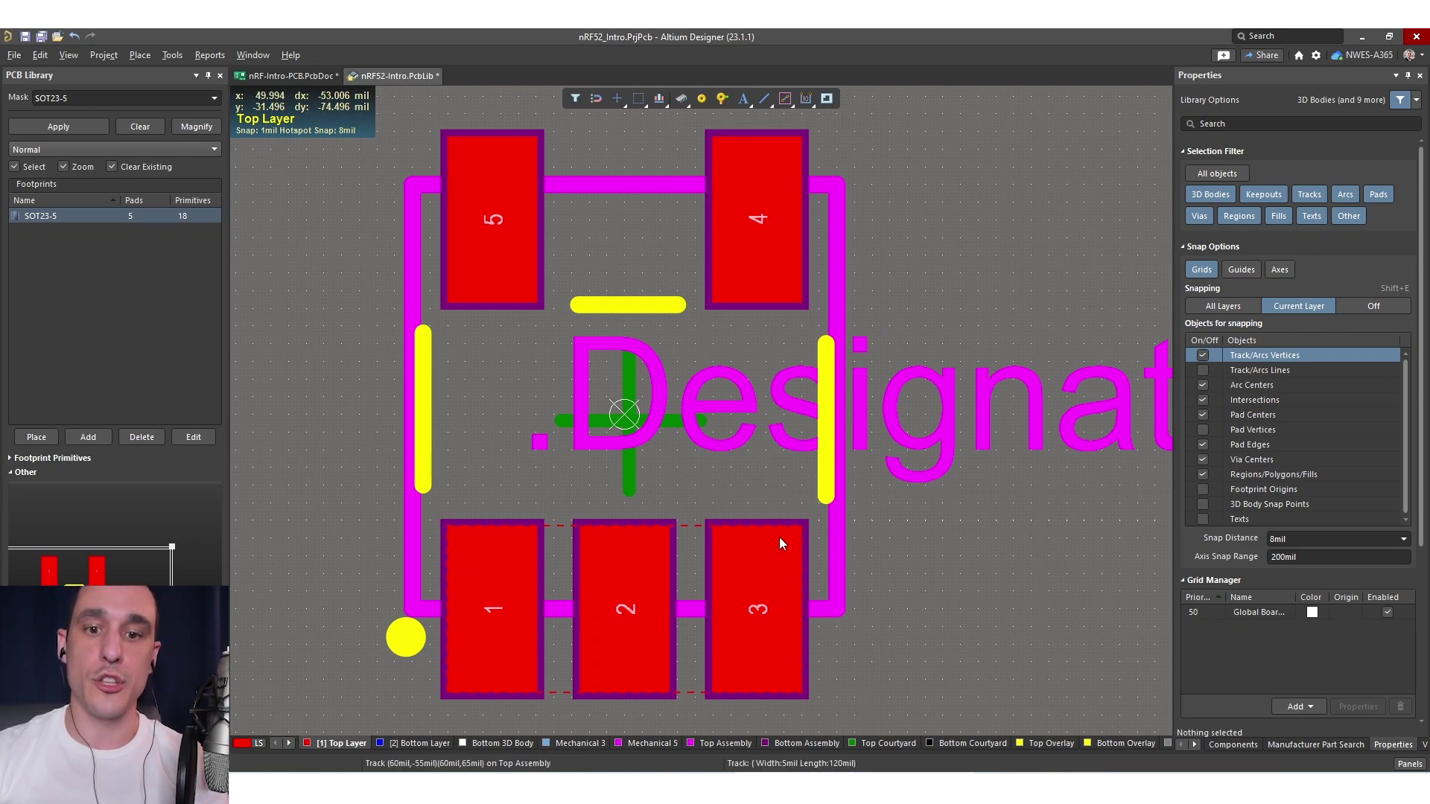
Review the pads 1–3 cutout's properties and switch back to nRF-Intro-PCB.PcbDoc
click(686, 551)
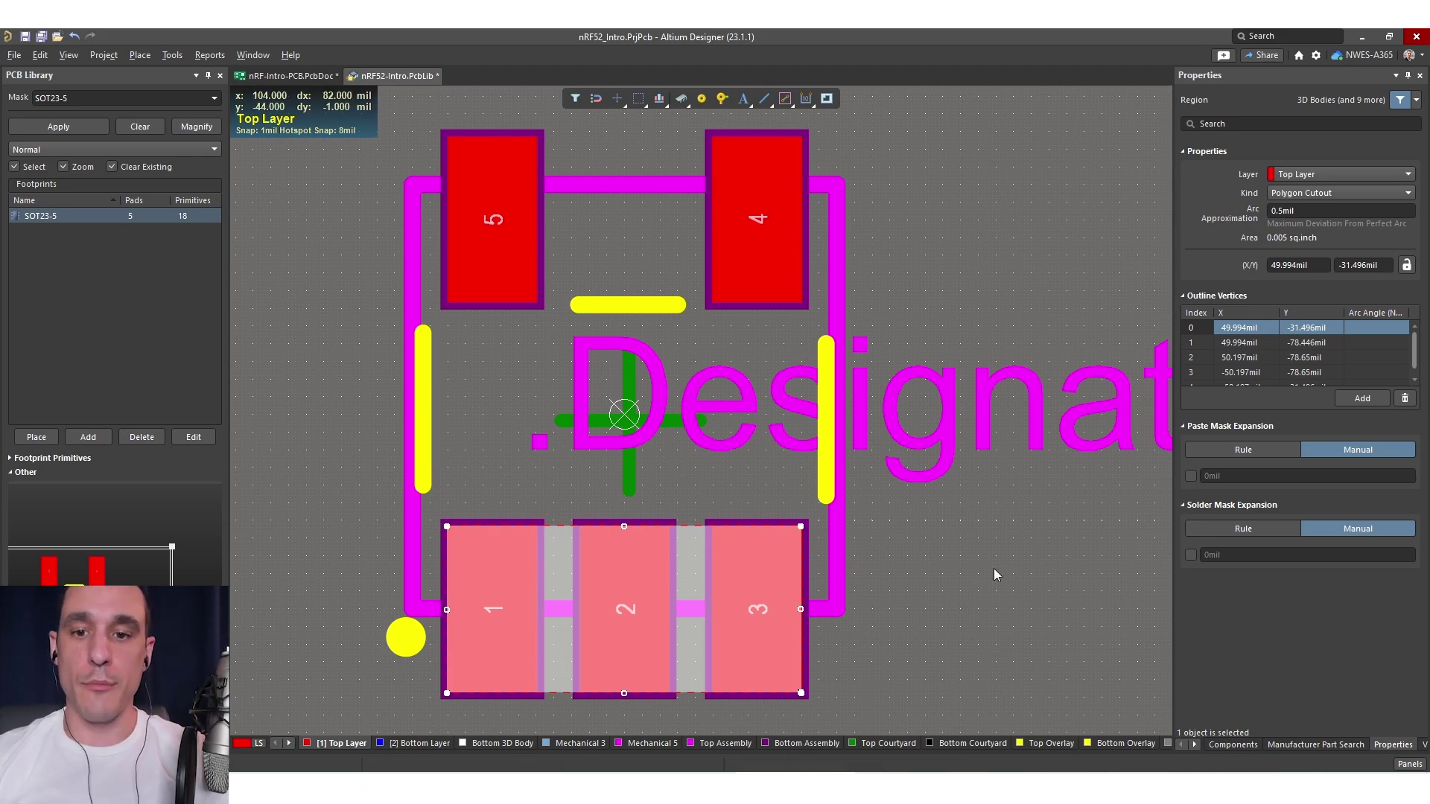
click(1051, 574)
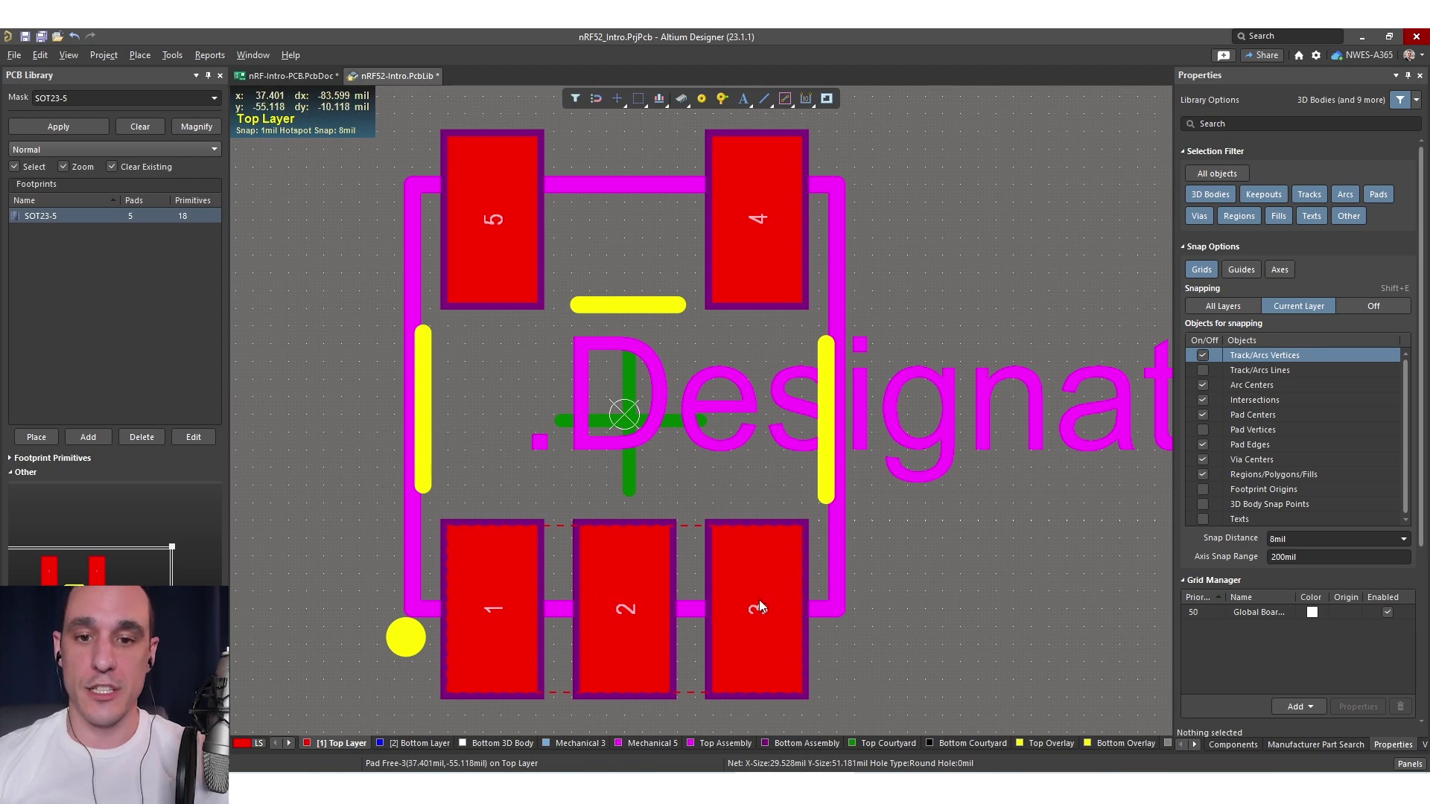
click(285, 75)
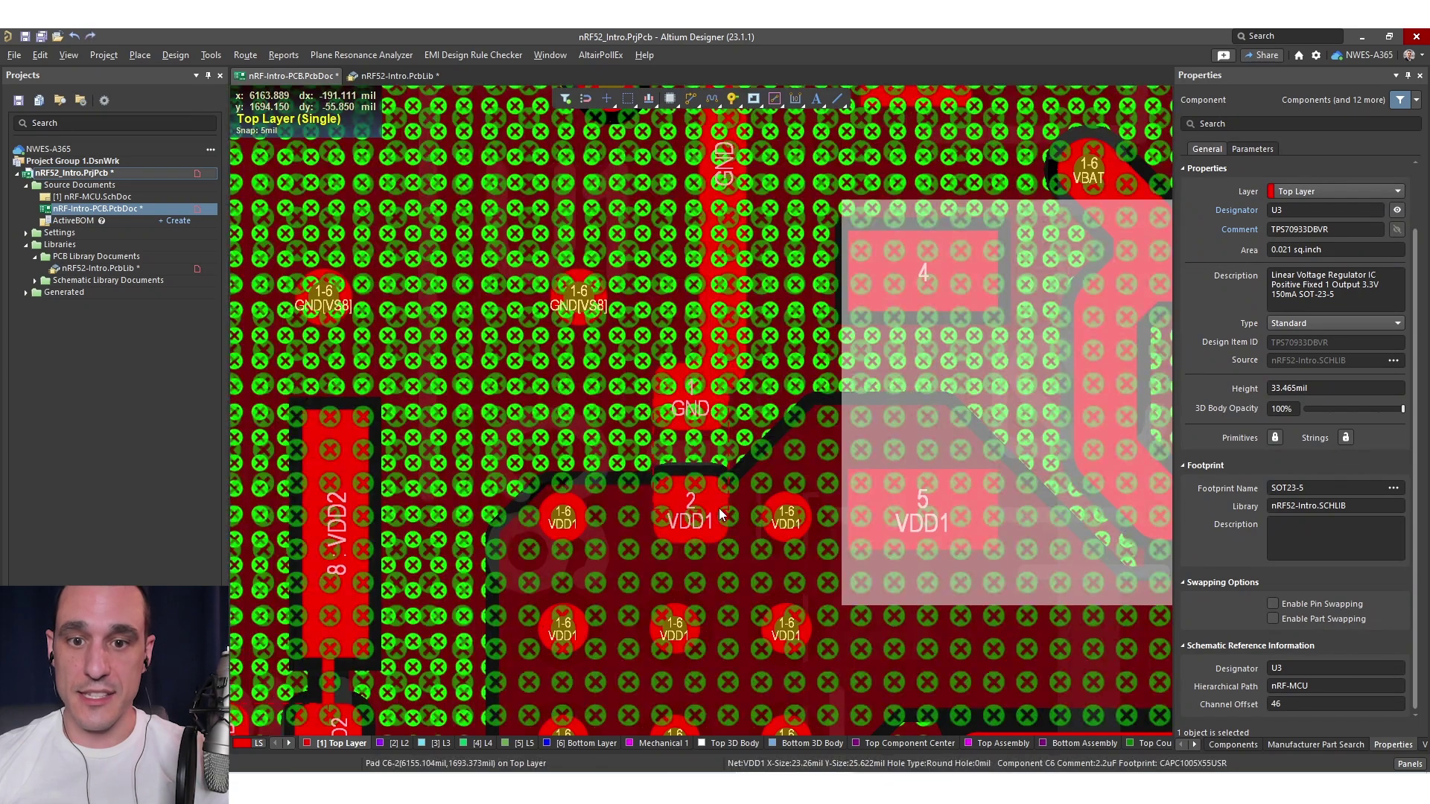
Pan to capacitors C9 and C10 and select C9 to check its footprint name
ctrl+scroll(709, 486, down, 4)
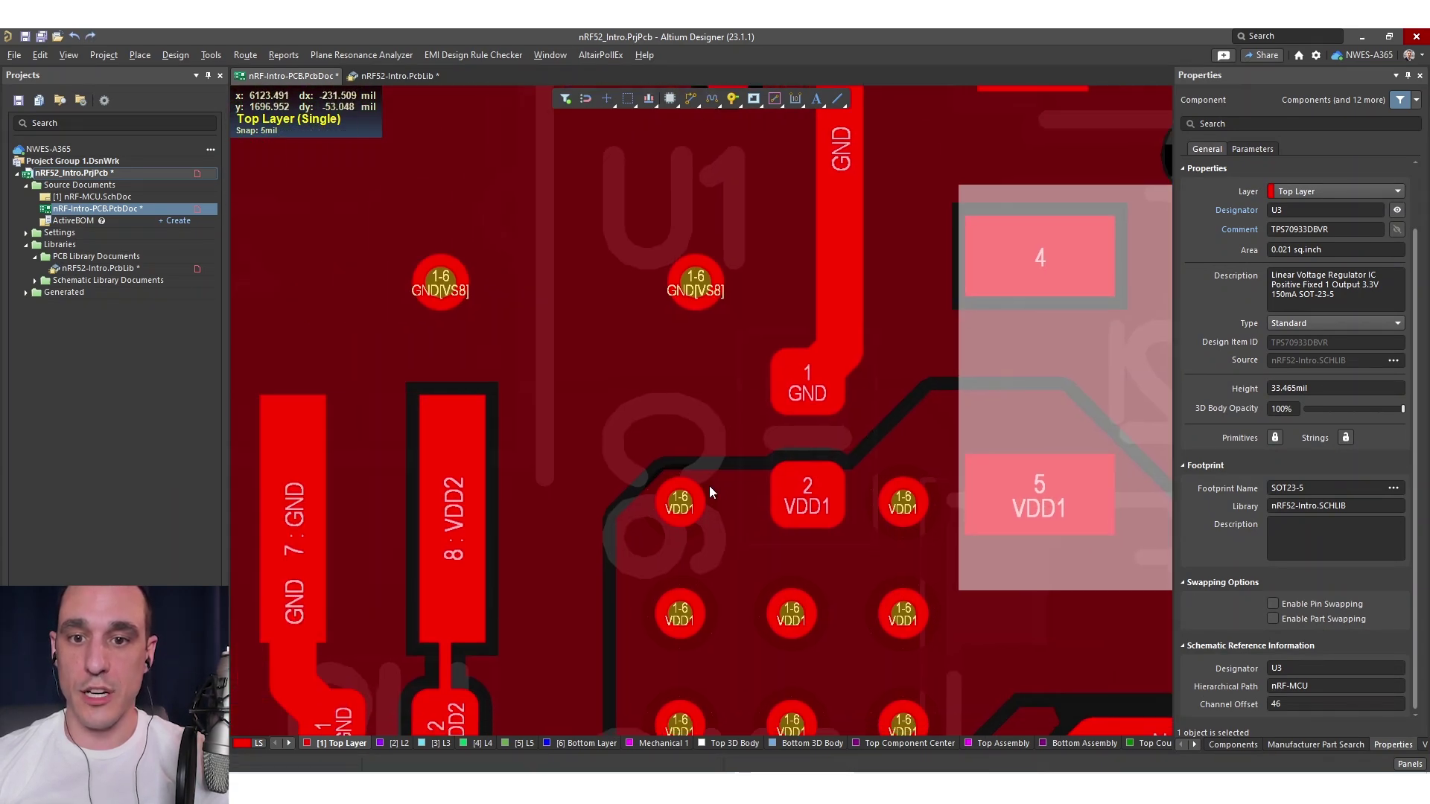
right_drag(625, 503, 946, 490)
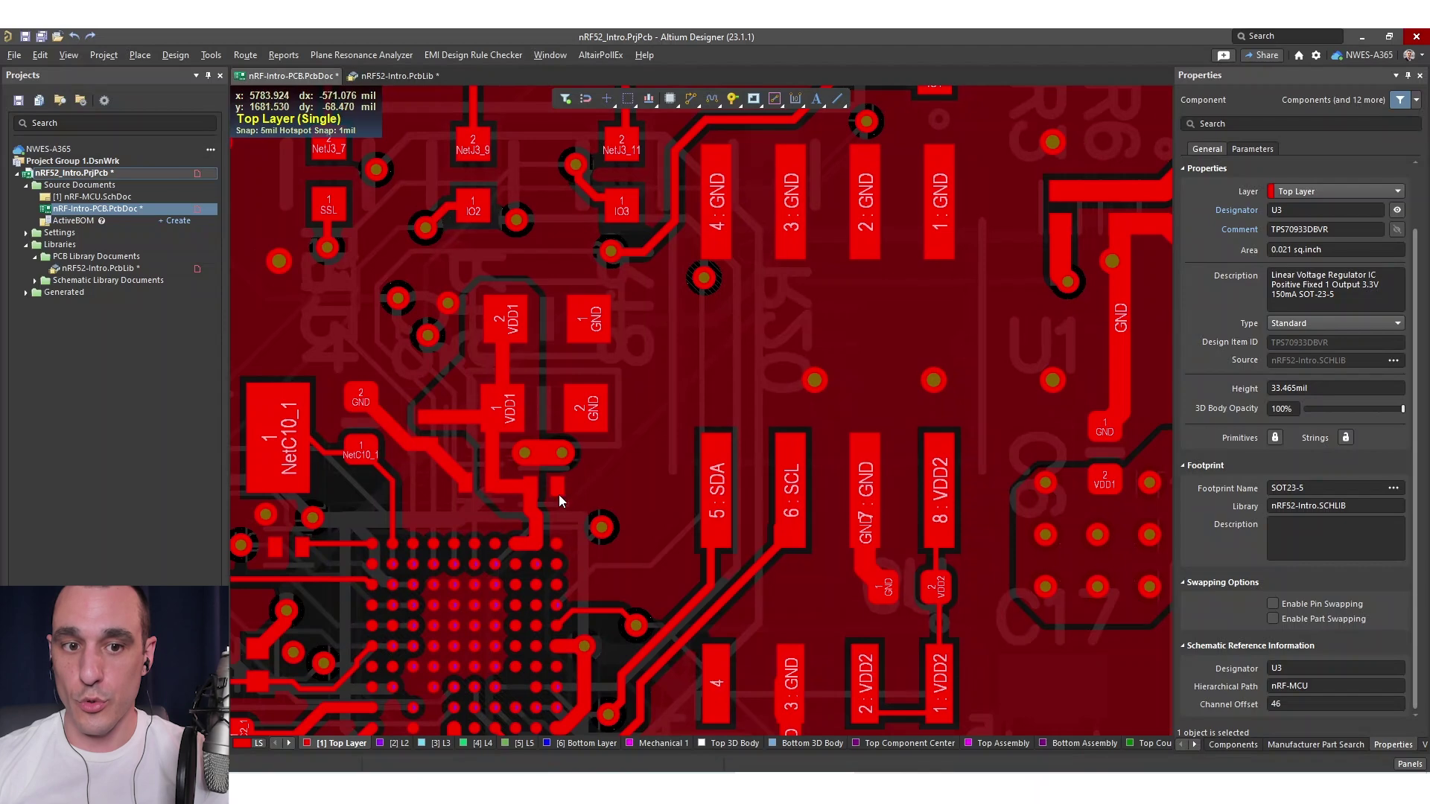
right_drag(320, 497, 925, 490)
ctrl+scroll(743, 454, up, 2)
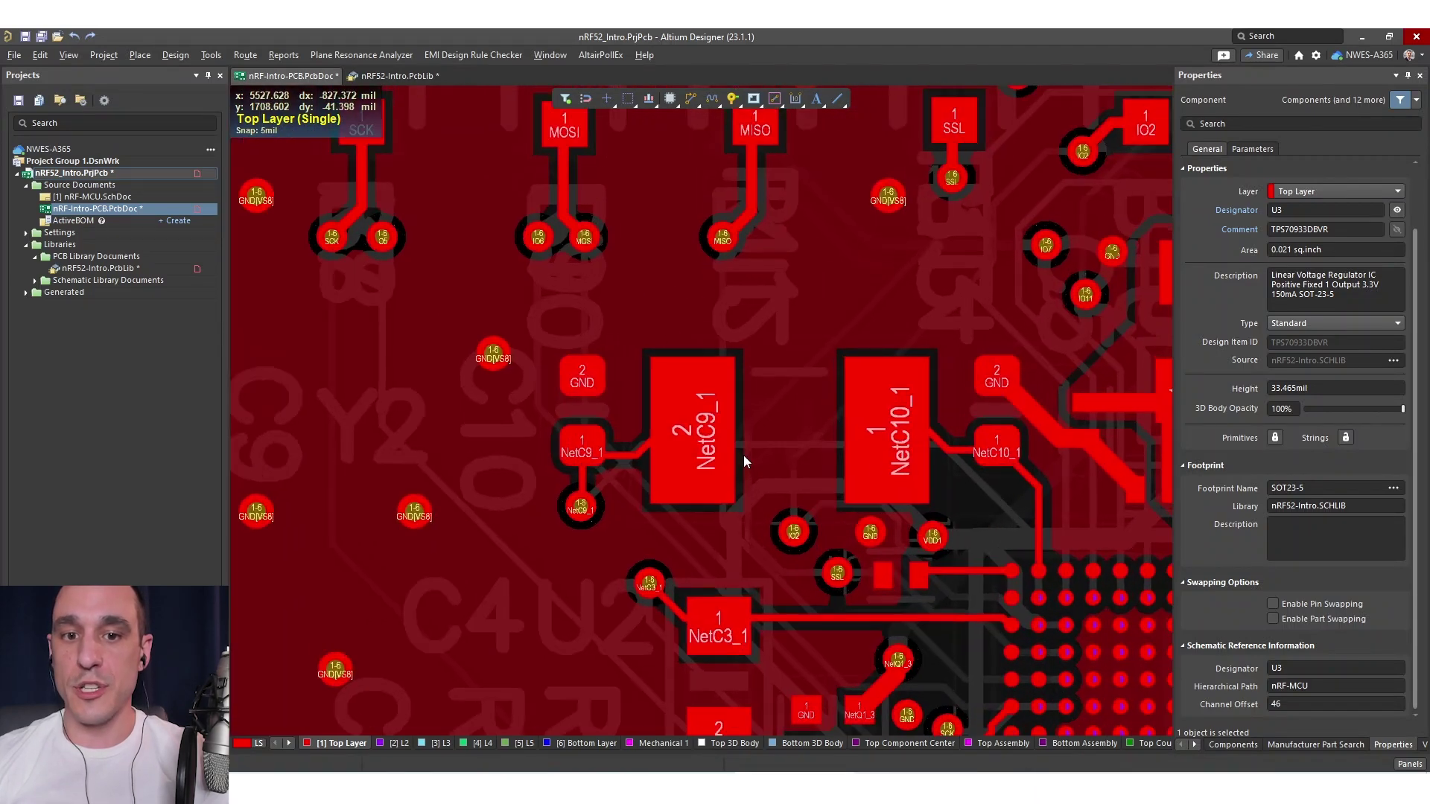
click(551, 419)
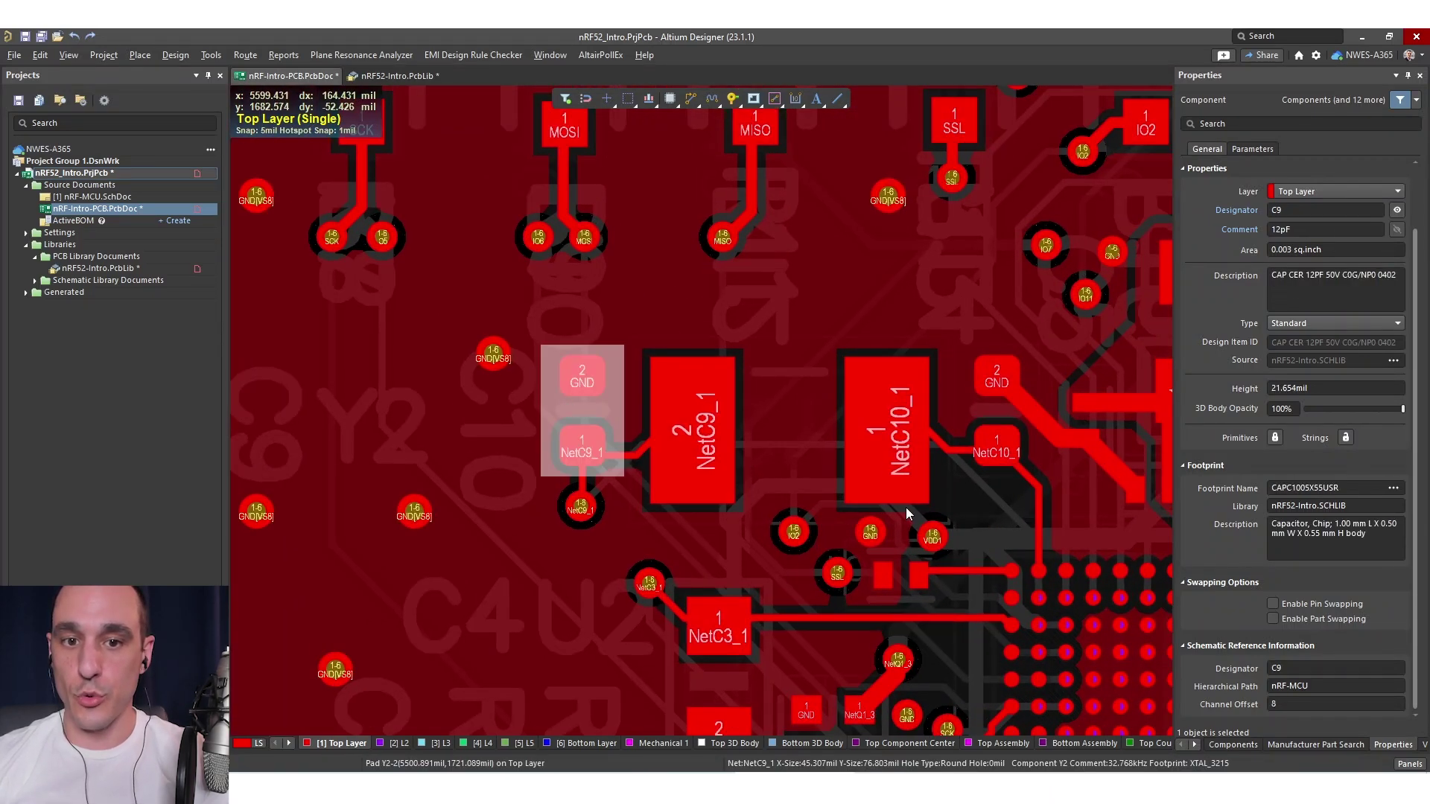
click(1357, 488)
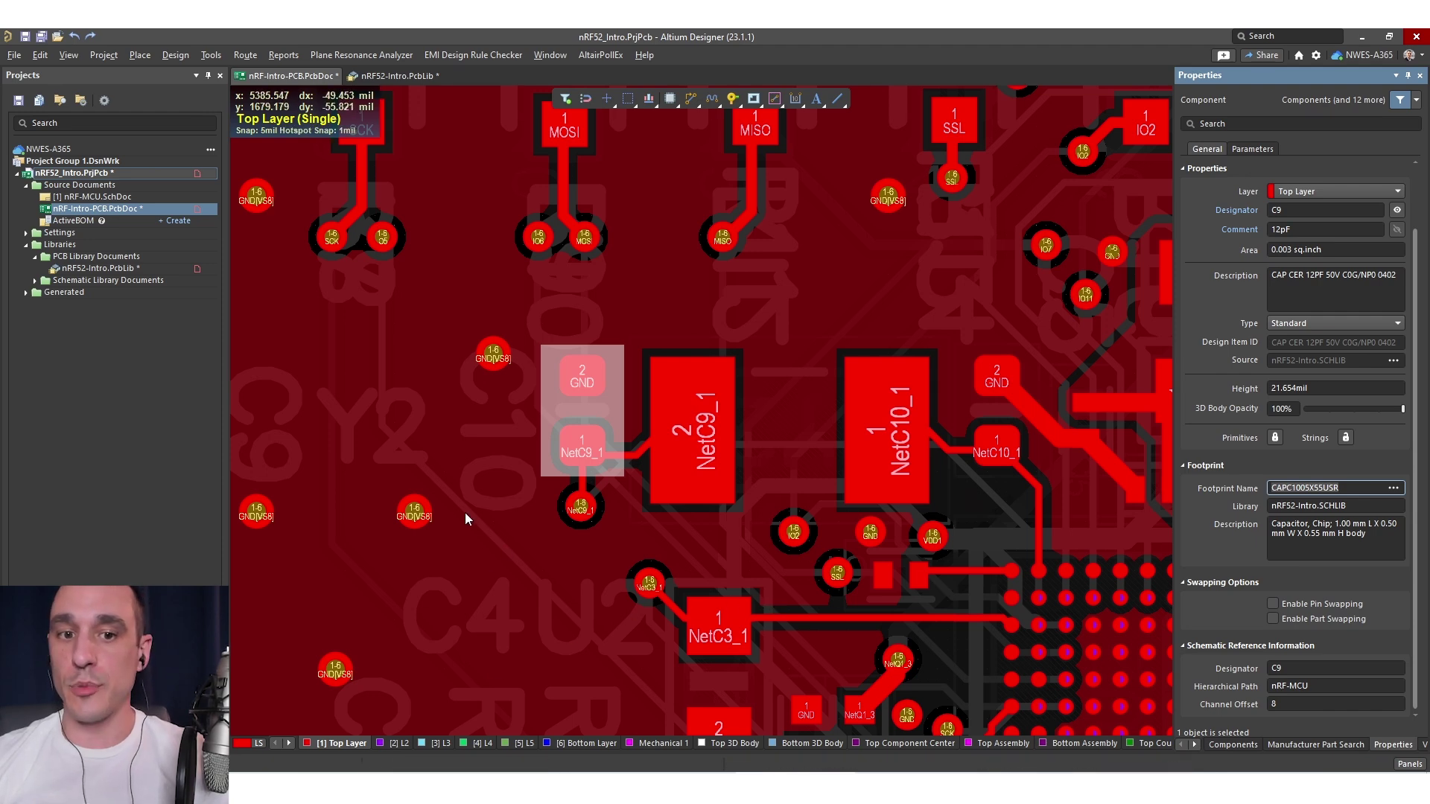
click(479, 421)
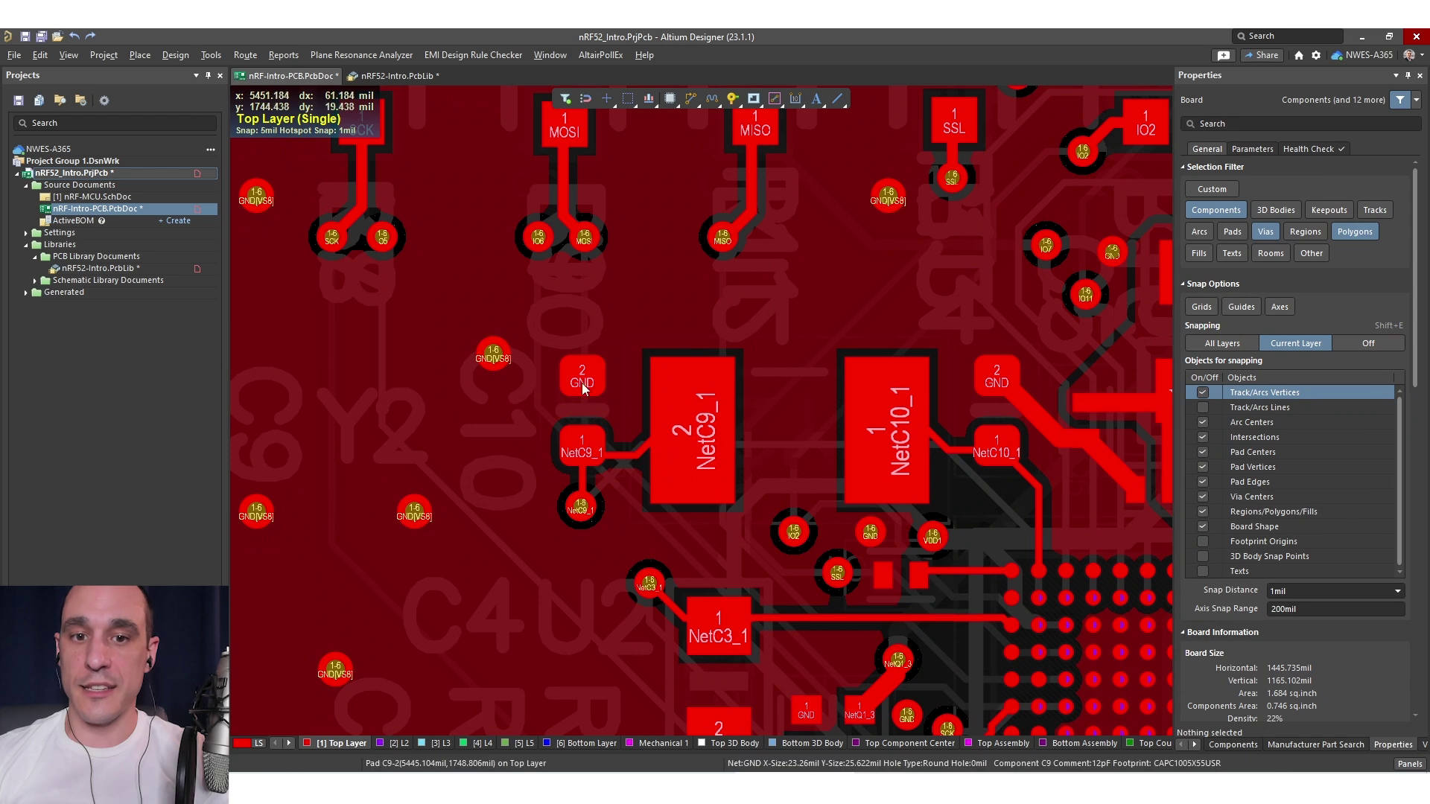
Zoom in on the board and open the Design menu
ctrl+scroll(583, 406, up, 1)
ctrl+scroll(582, 405, up, 3)
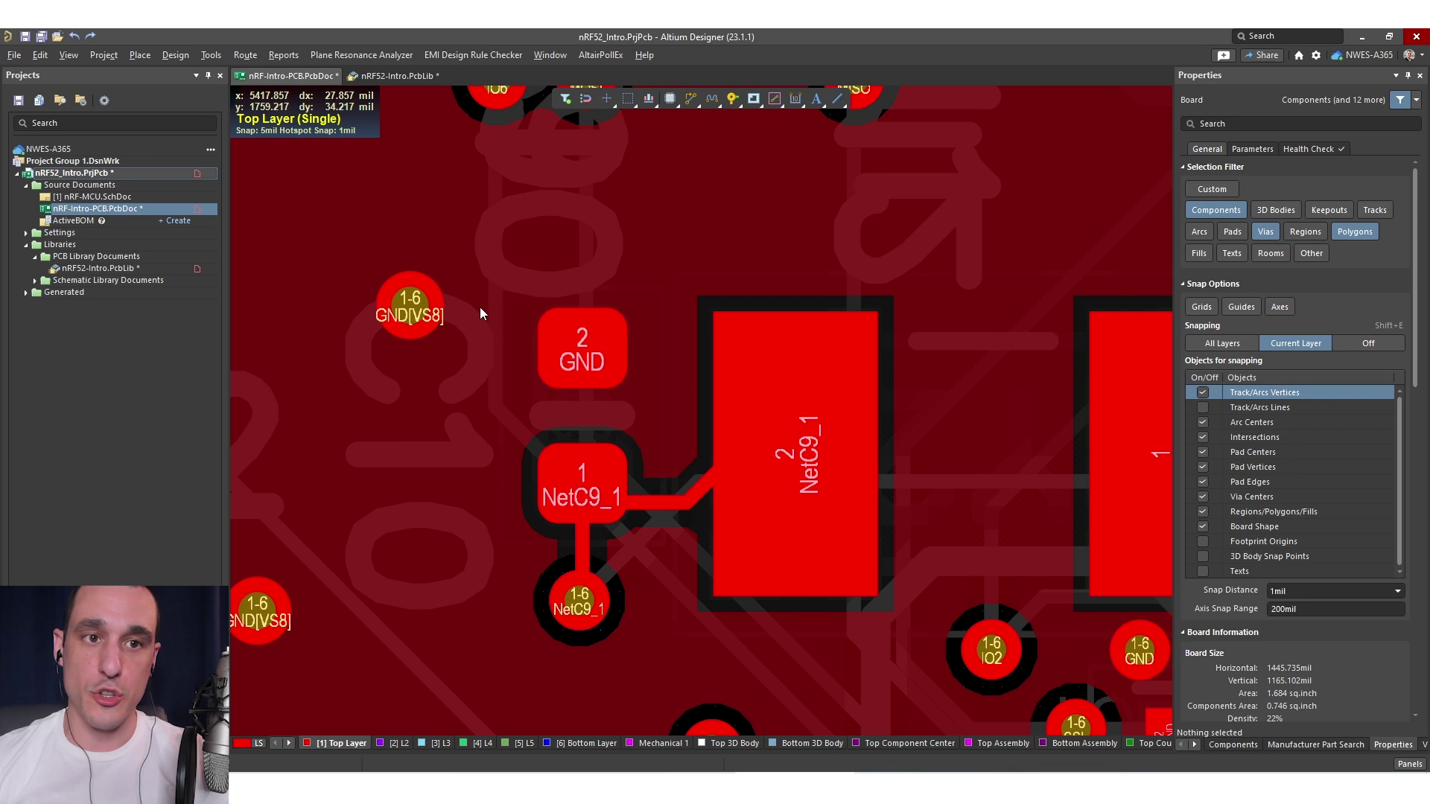
click(245, 55)
Add a new Clearance rule in the PCB Rules and Constraints editor
mouse_move(188, 56)
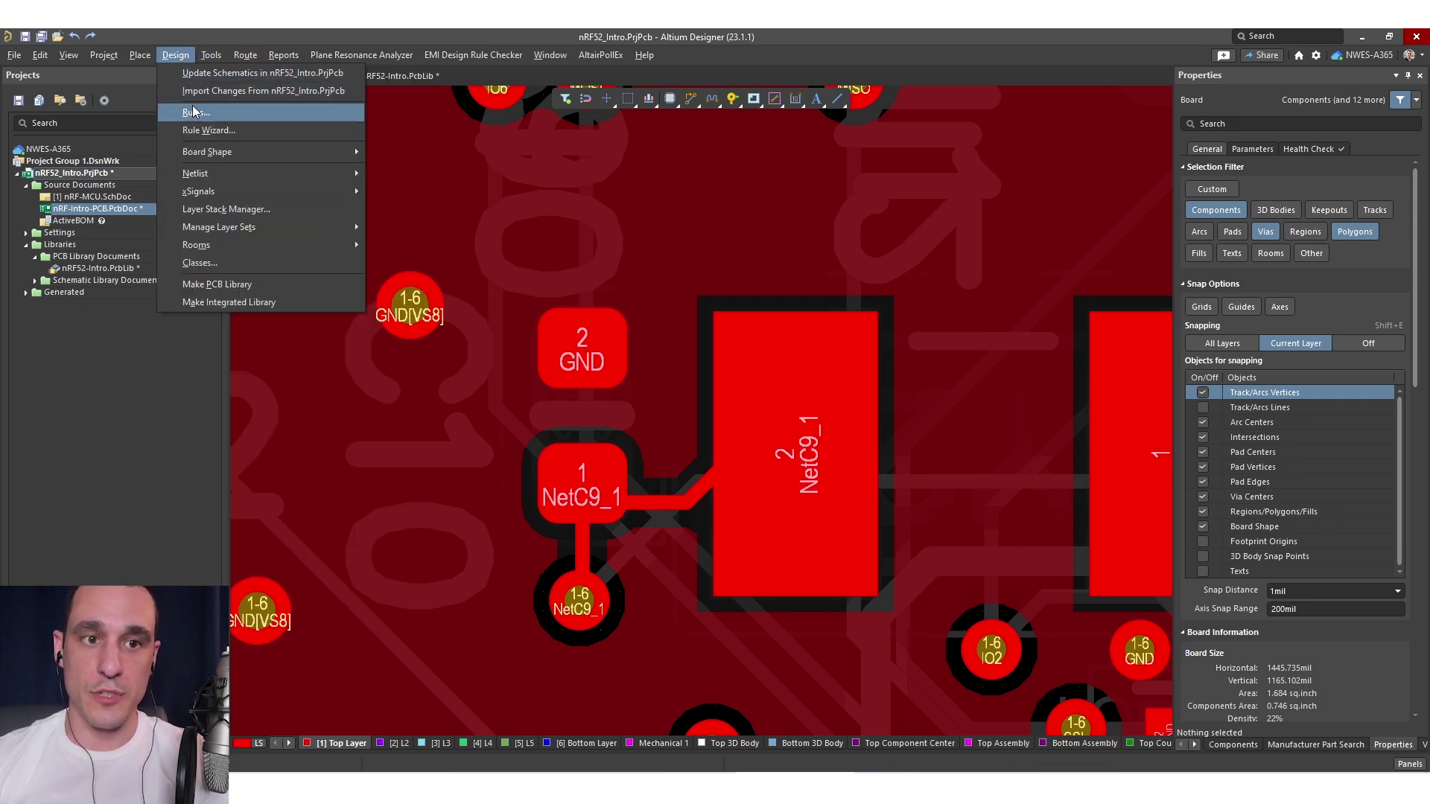
click(195, 113)
right_click(337, 222)
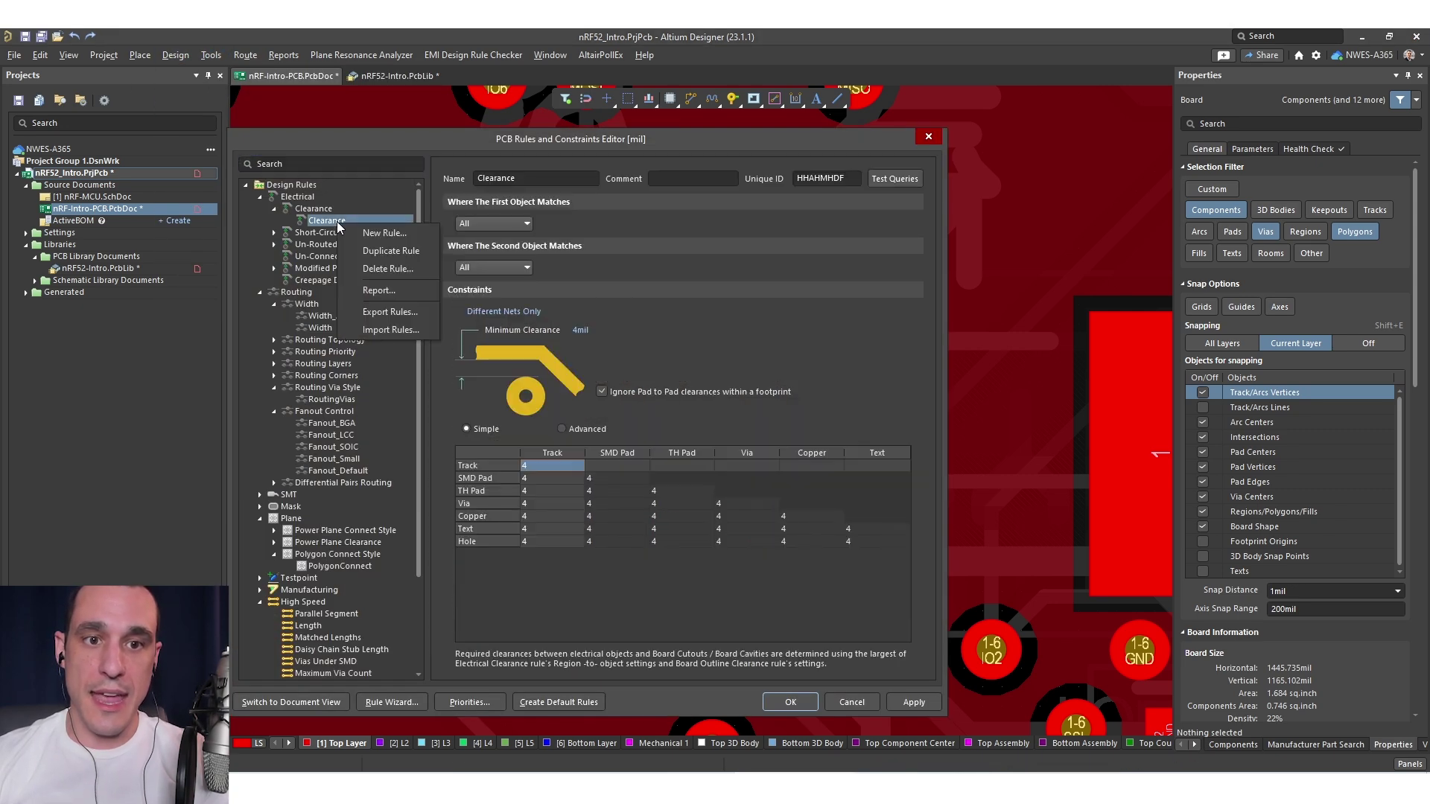
click(408, 255)
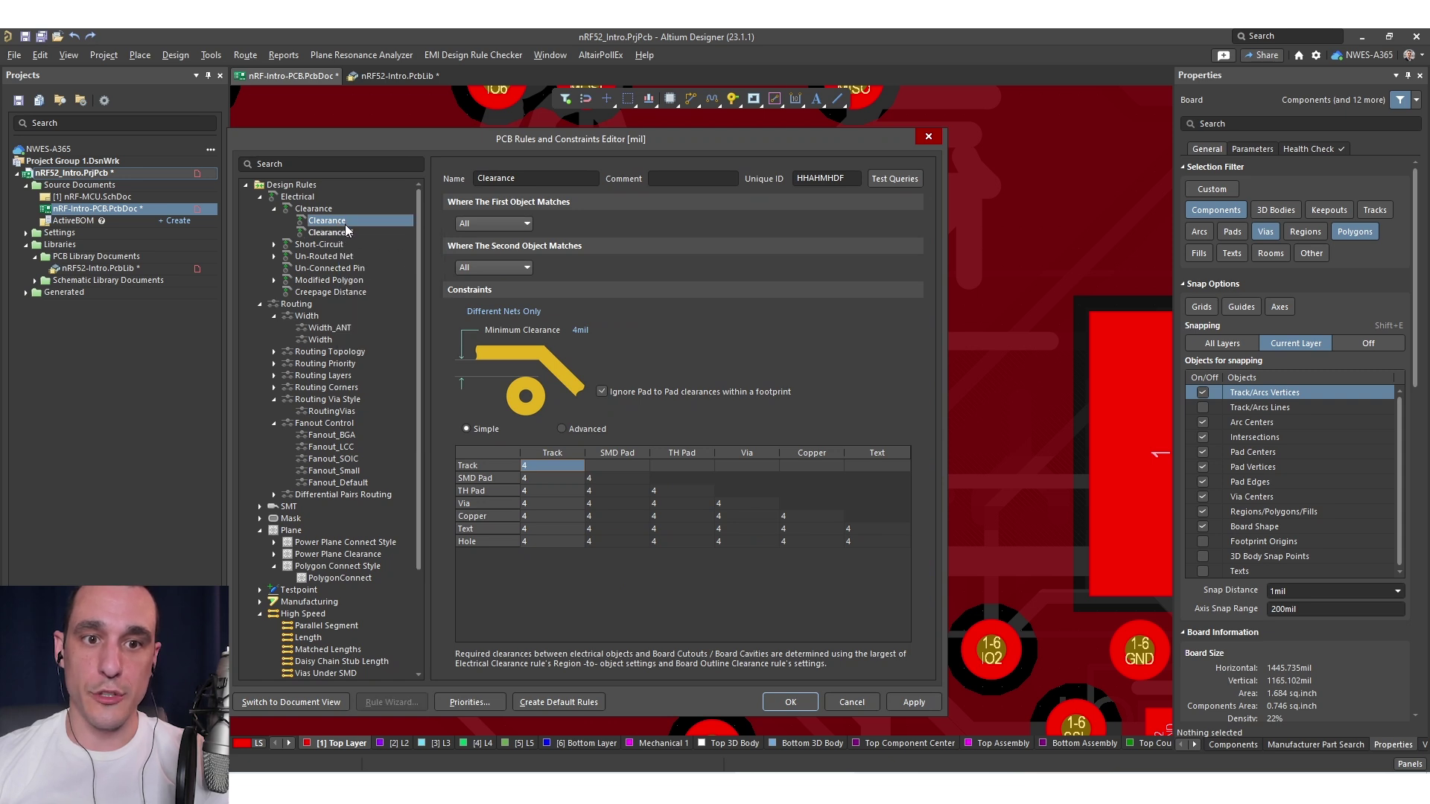
Rename the rule Clearance_CAP and give it custom query HasFootprint('CAPC1005X55USR')
click(367, 232)
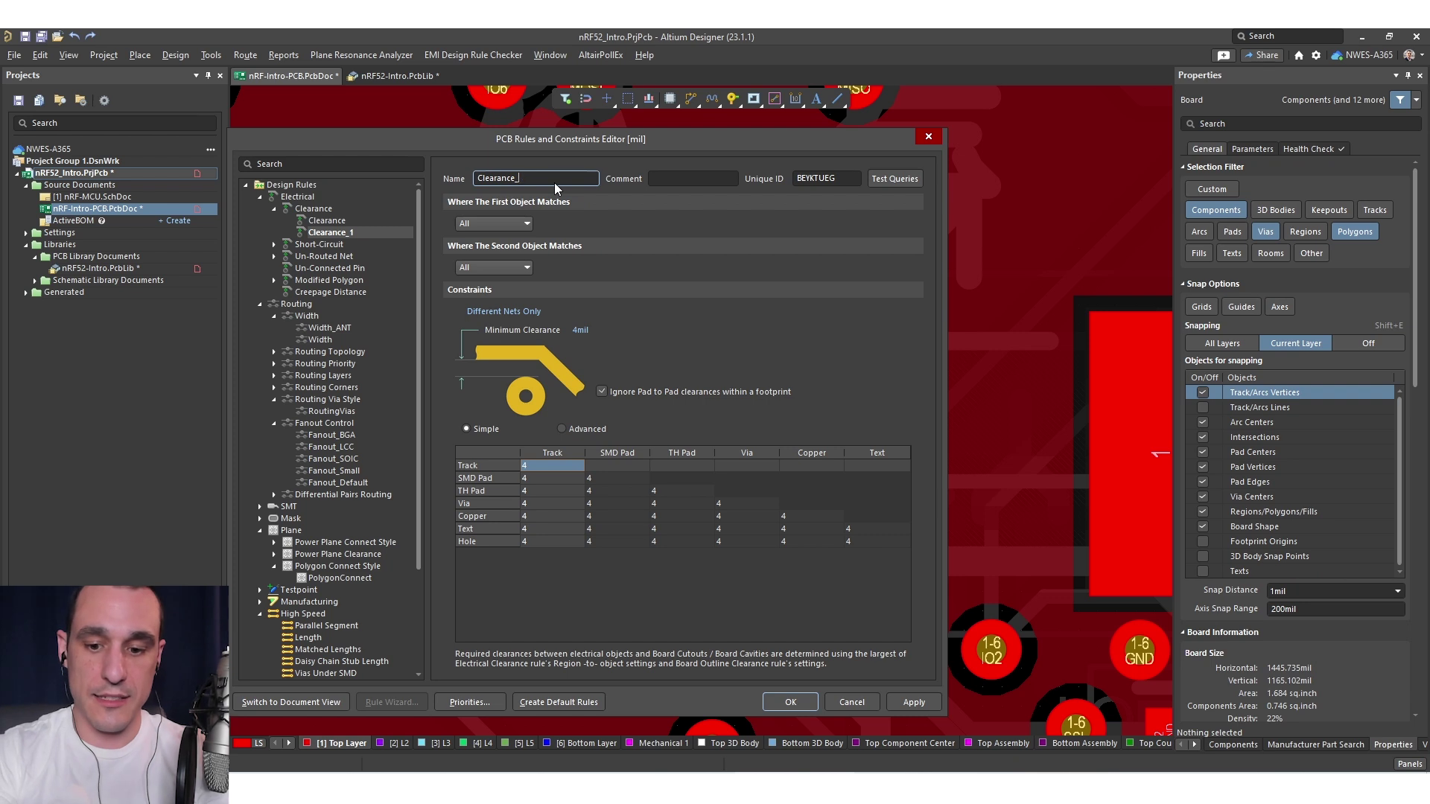
key(BackSpace)
text(CAP)
click(514, 222)
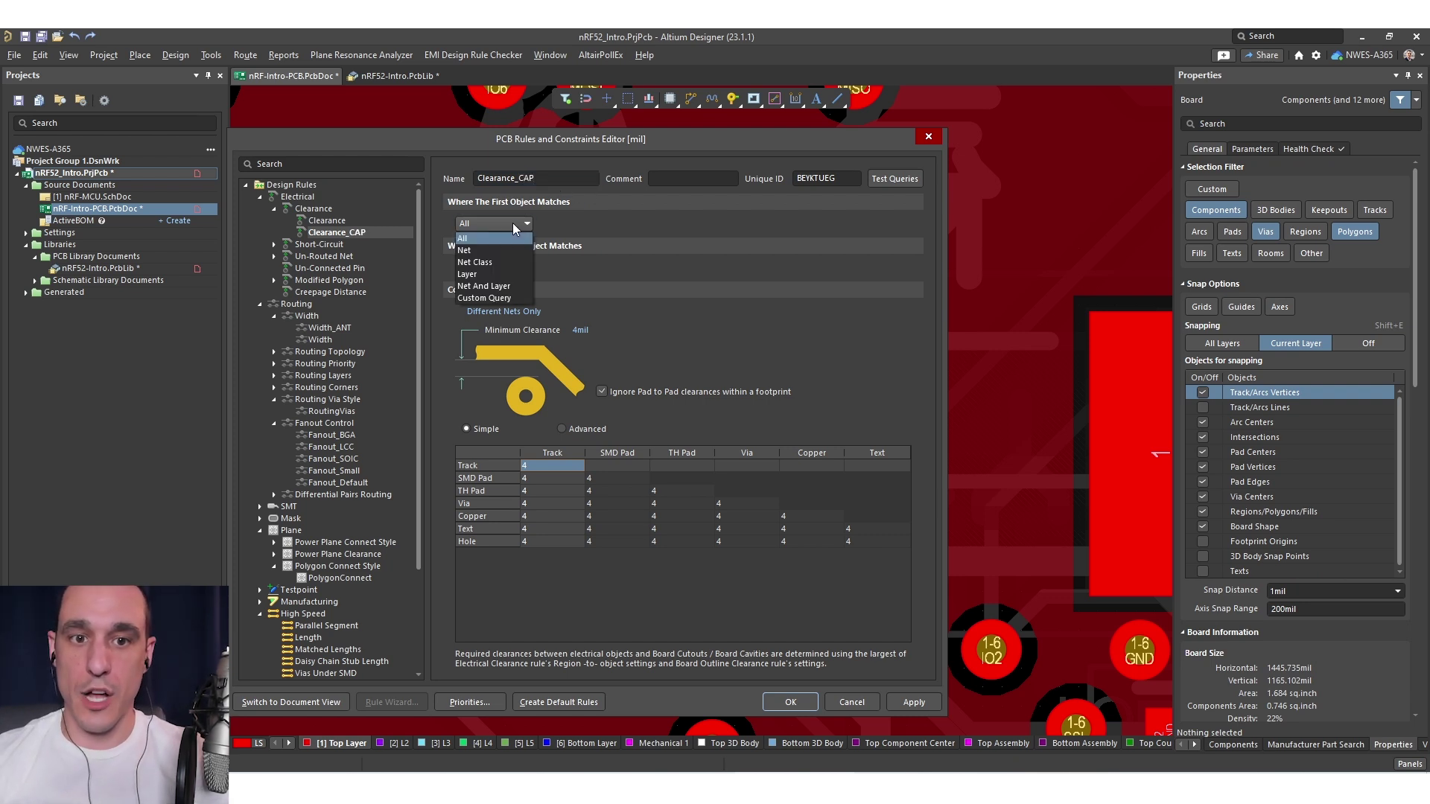
click(484, 298)
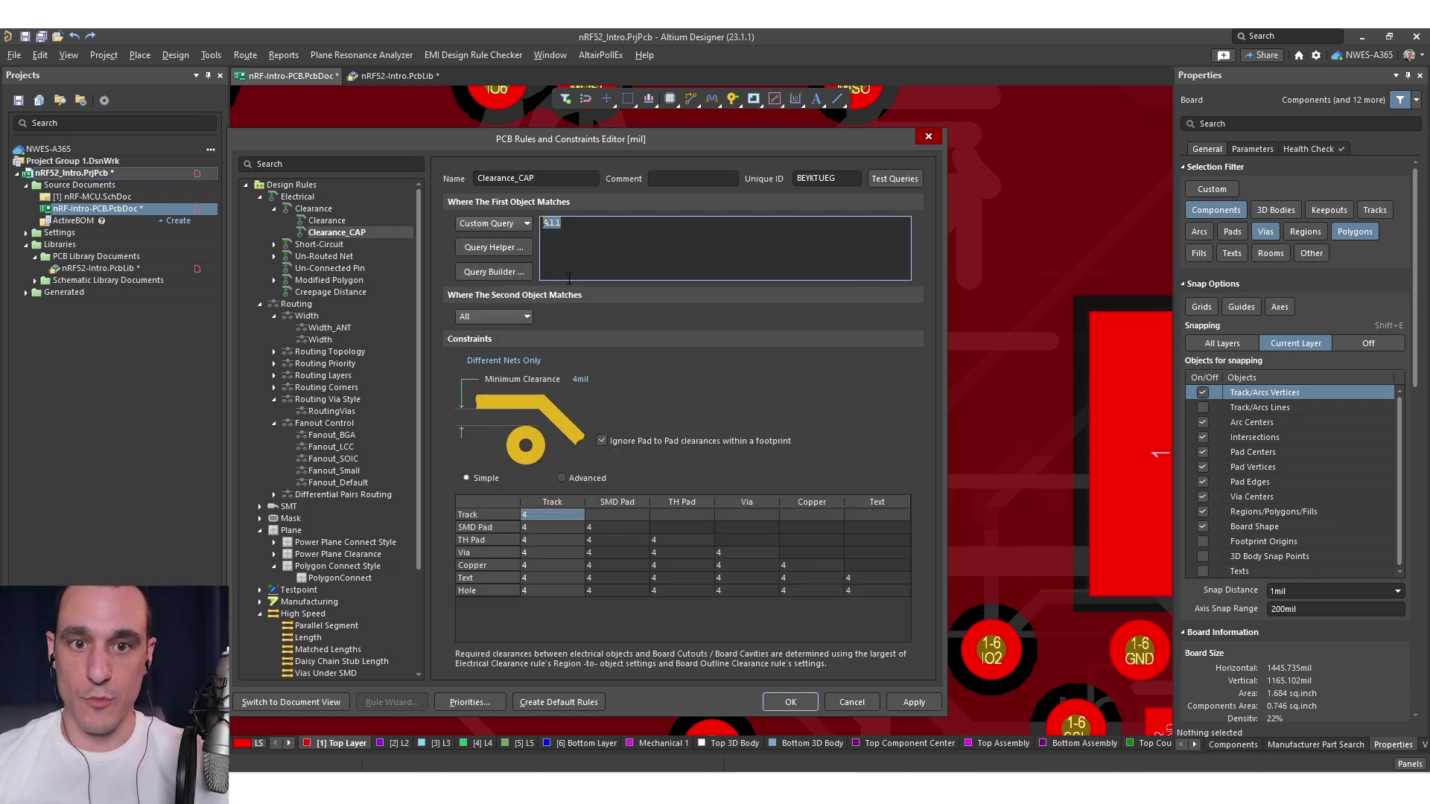
text(Has)
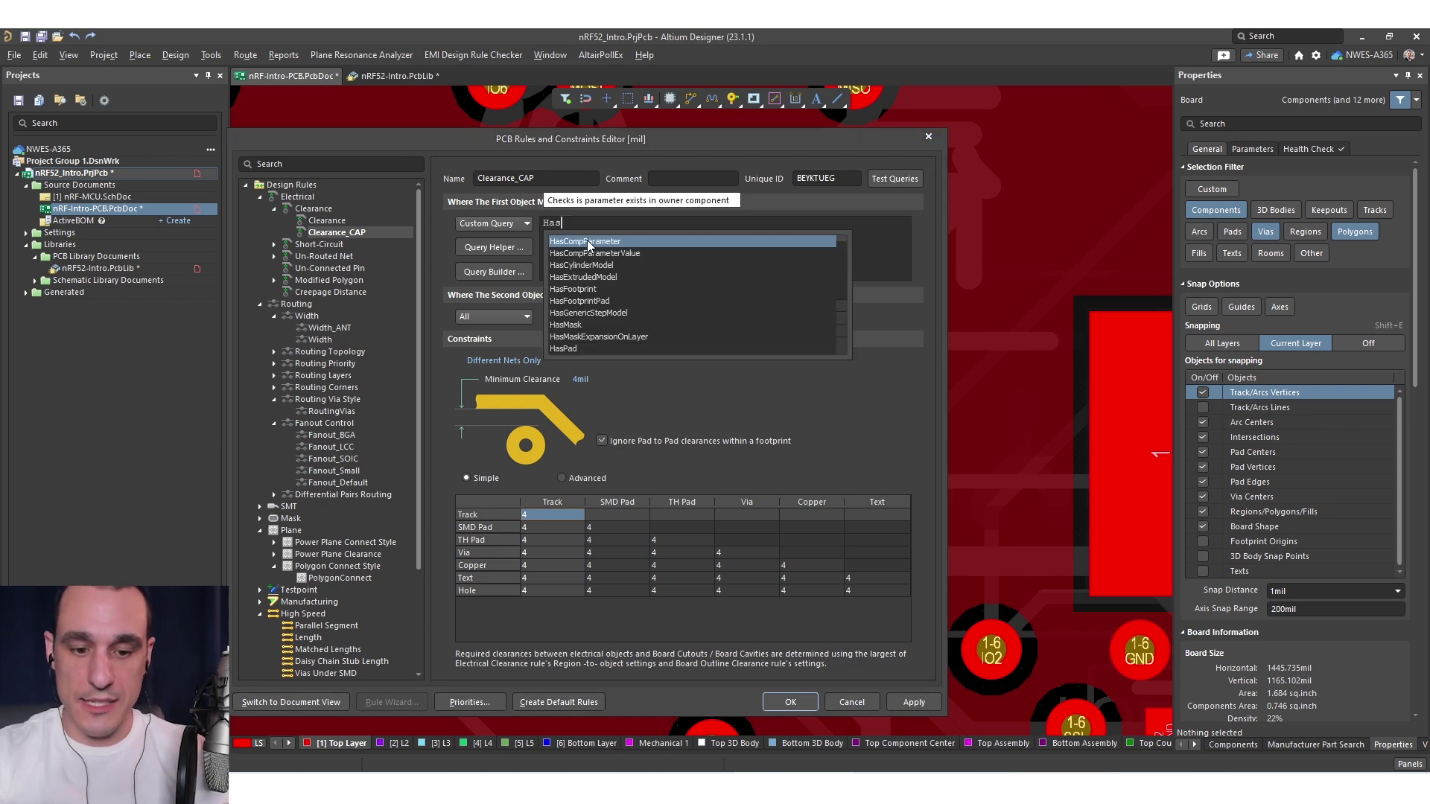
text(Fo)
double_click(589, 242)
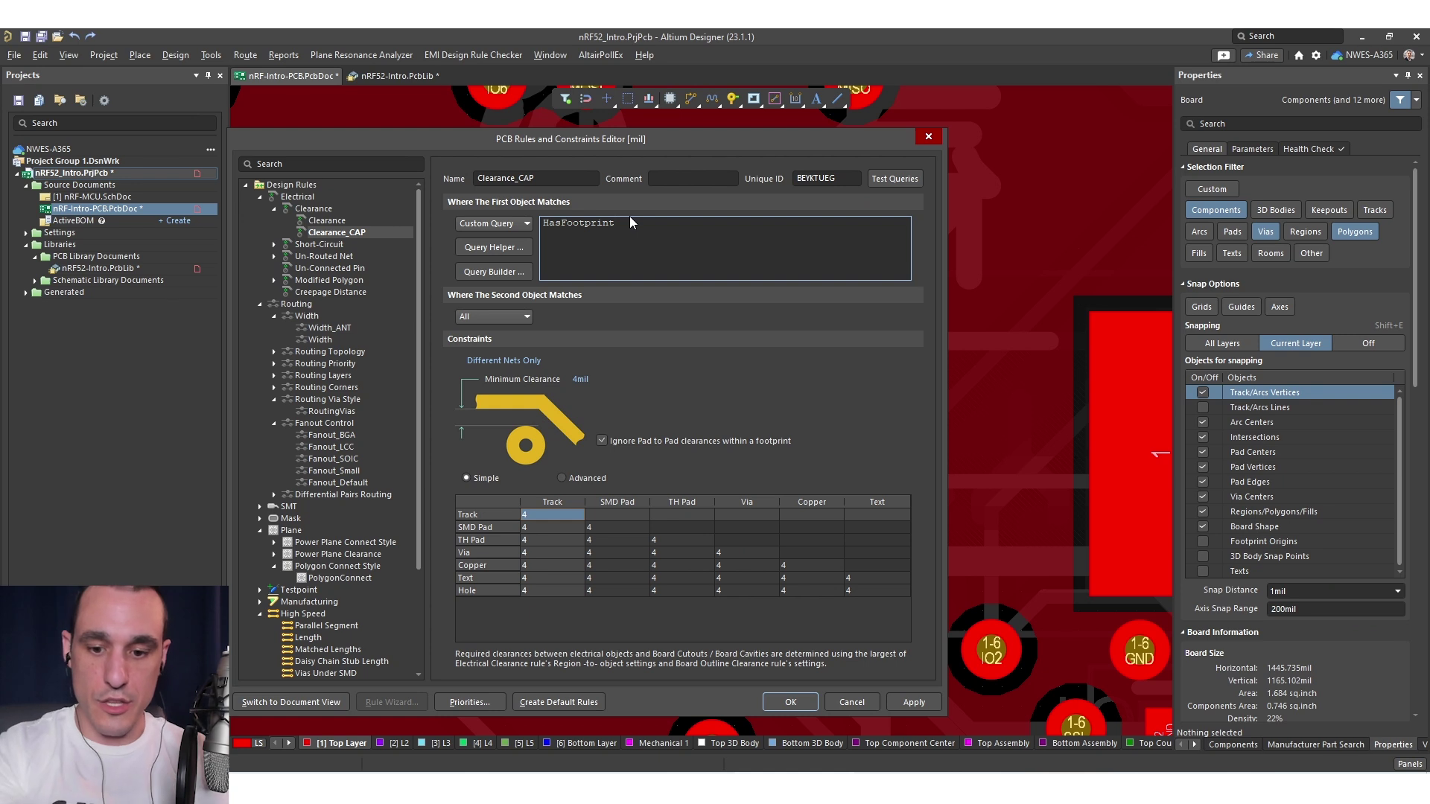
text(('CAPC1005X55USR)
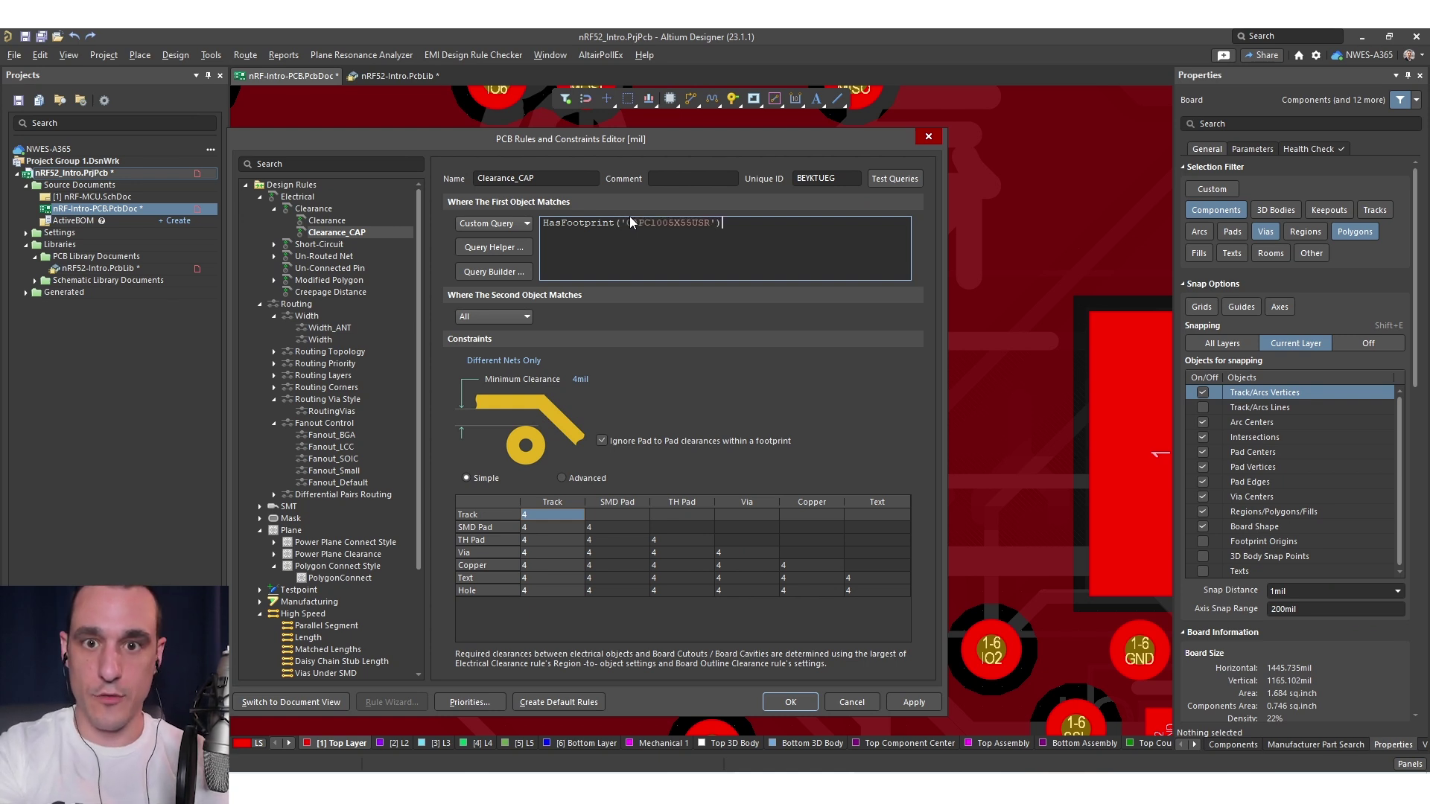
click(553, 566)
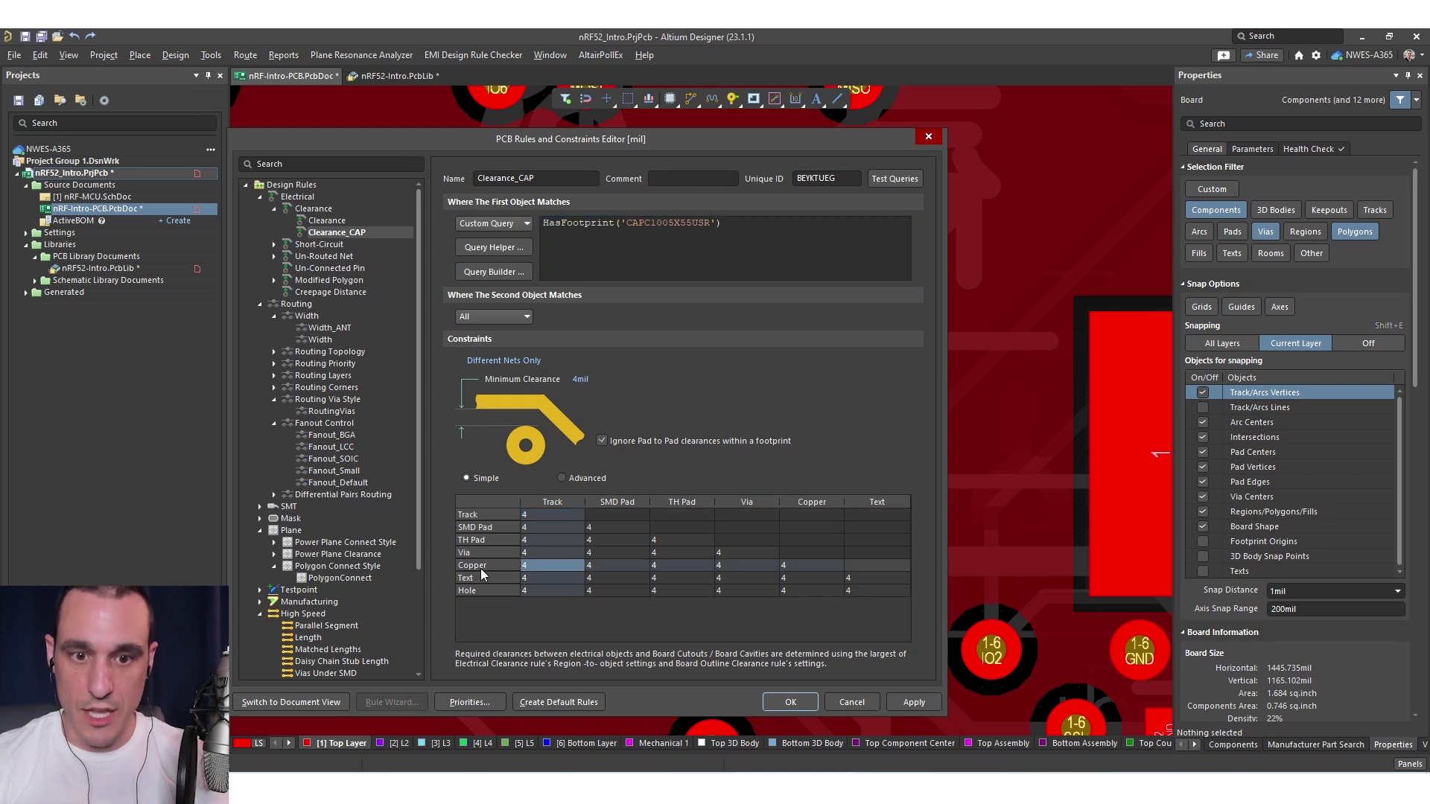
click(626, 566)
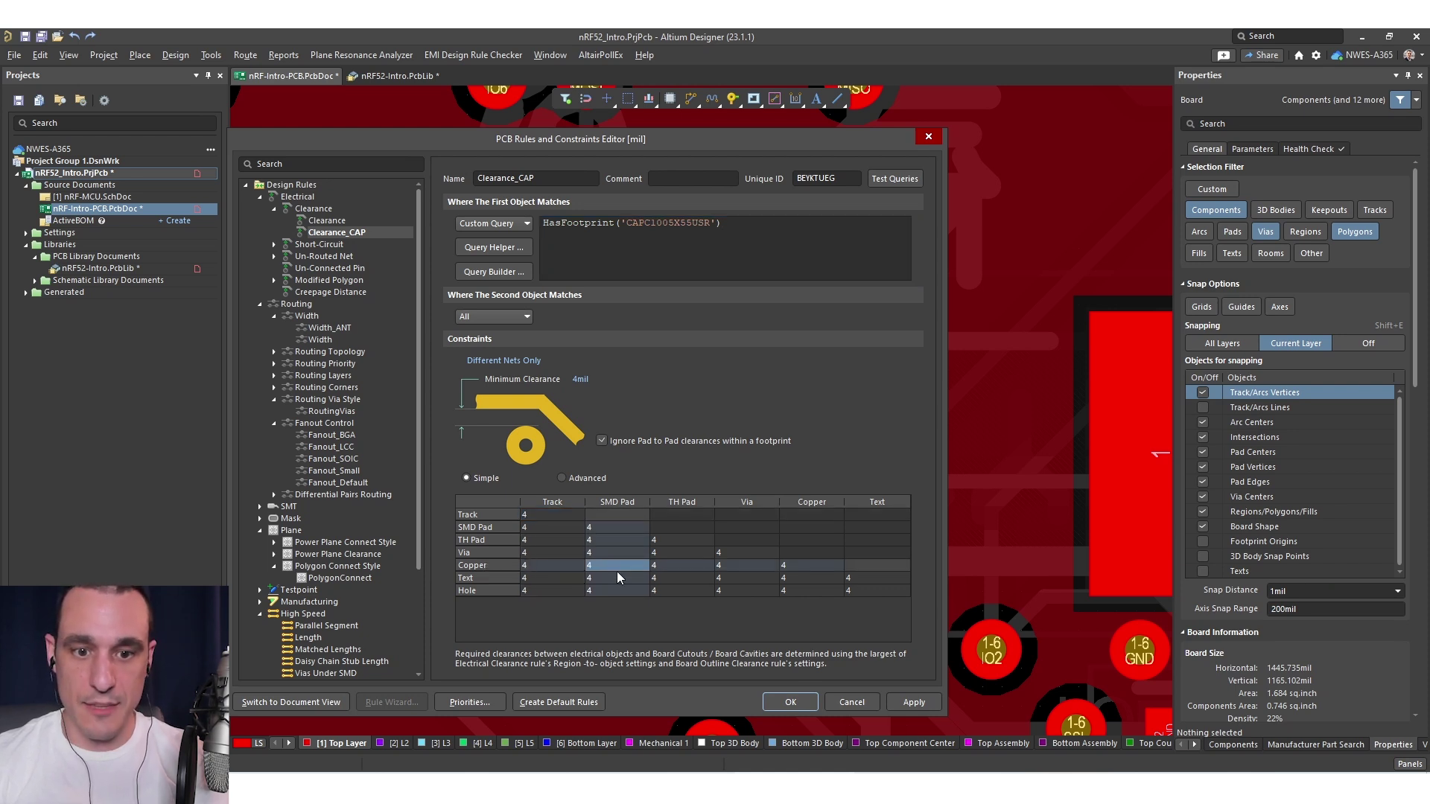
Switch Clearance_CAP's clearance matrix to Advanced mode and pick out the Poly and Region rows
click(572, 480)
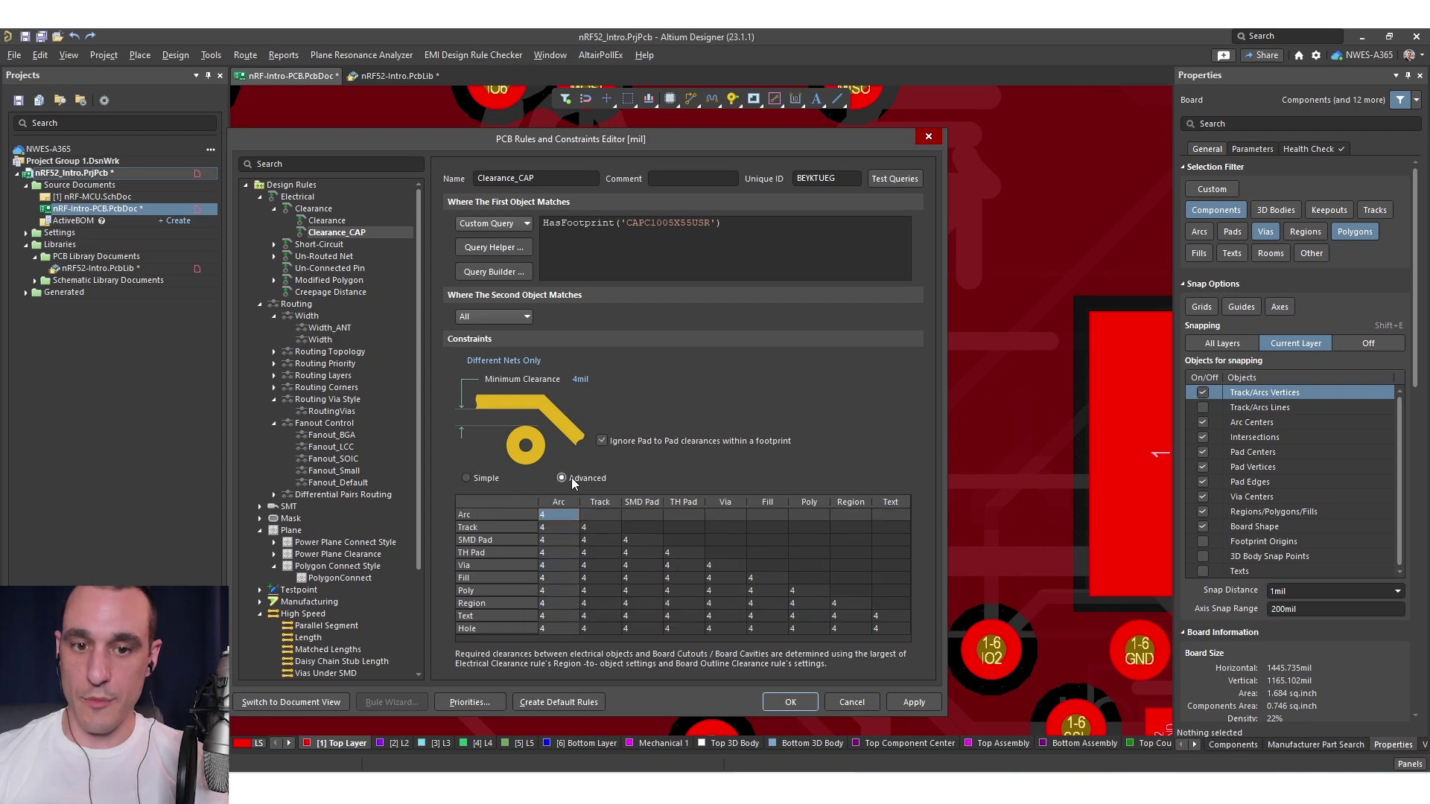
click(507, 605)
click(506, 593)
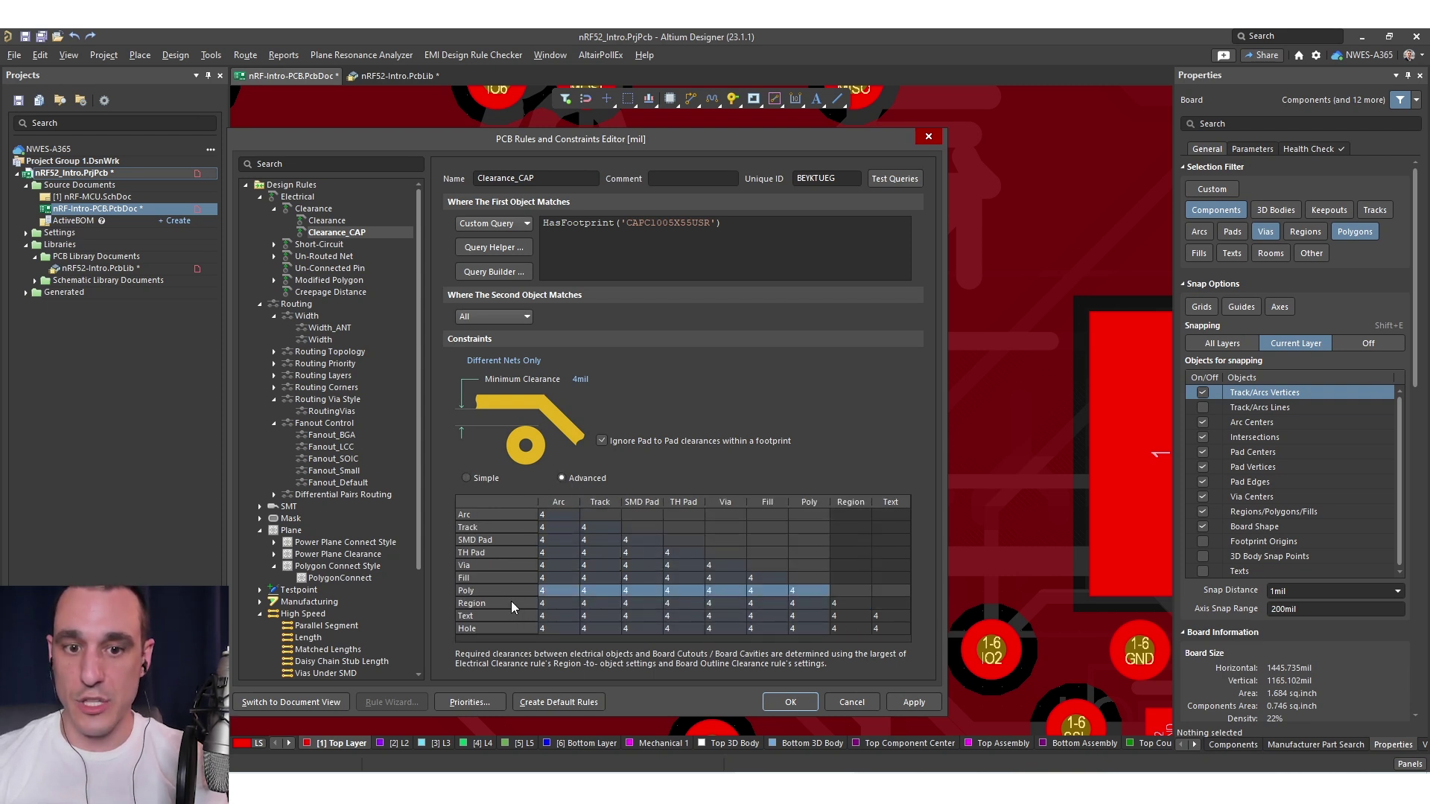
click(511, 601)
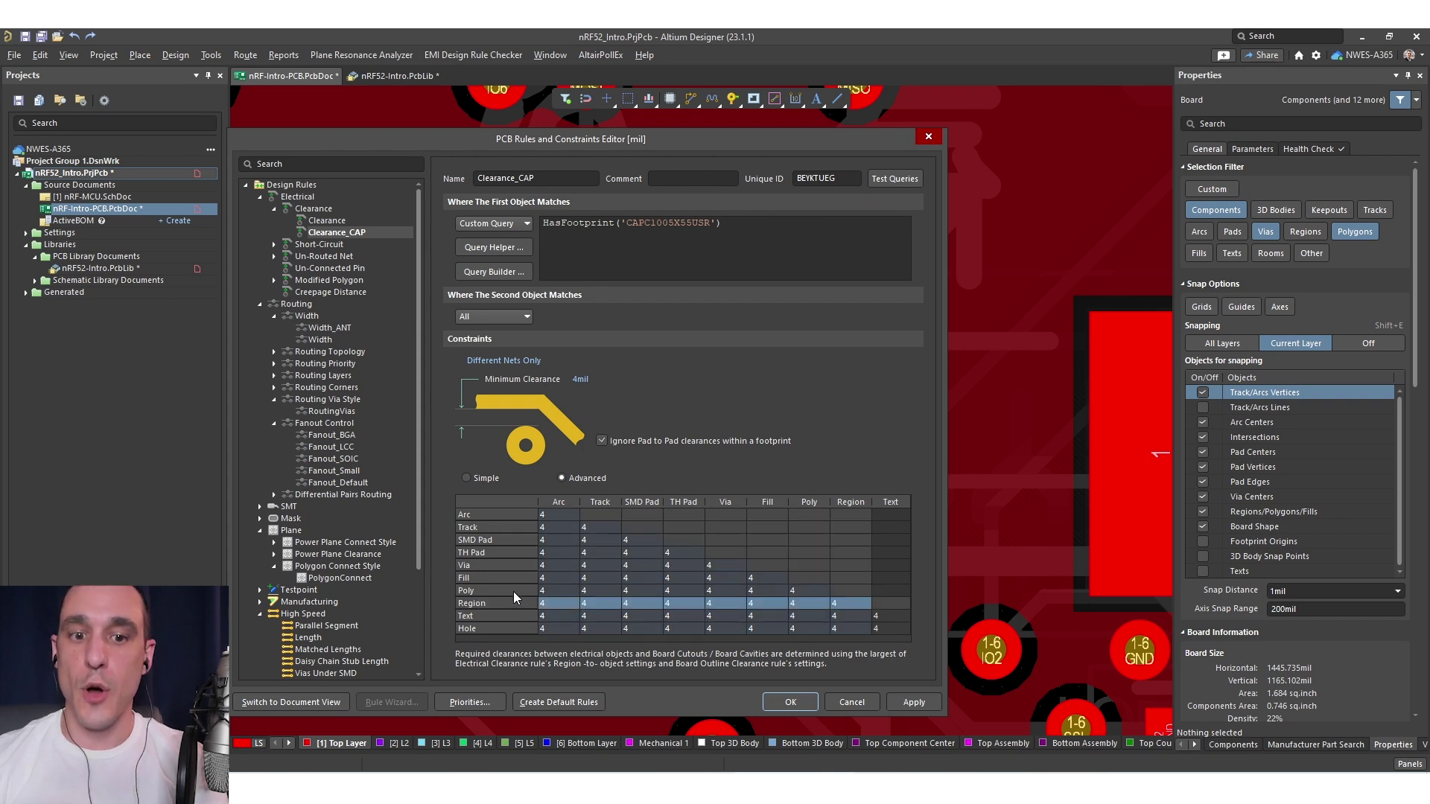
click(514, 594)
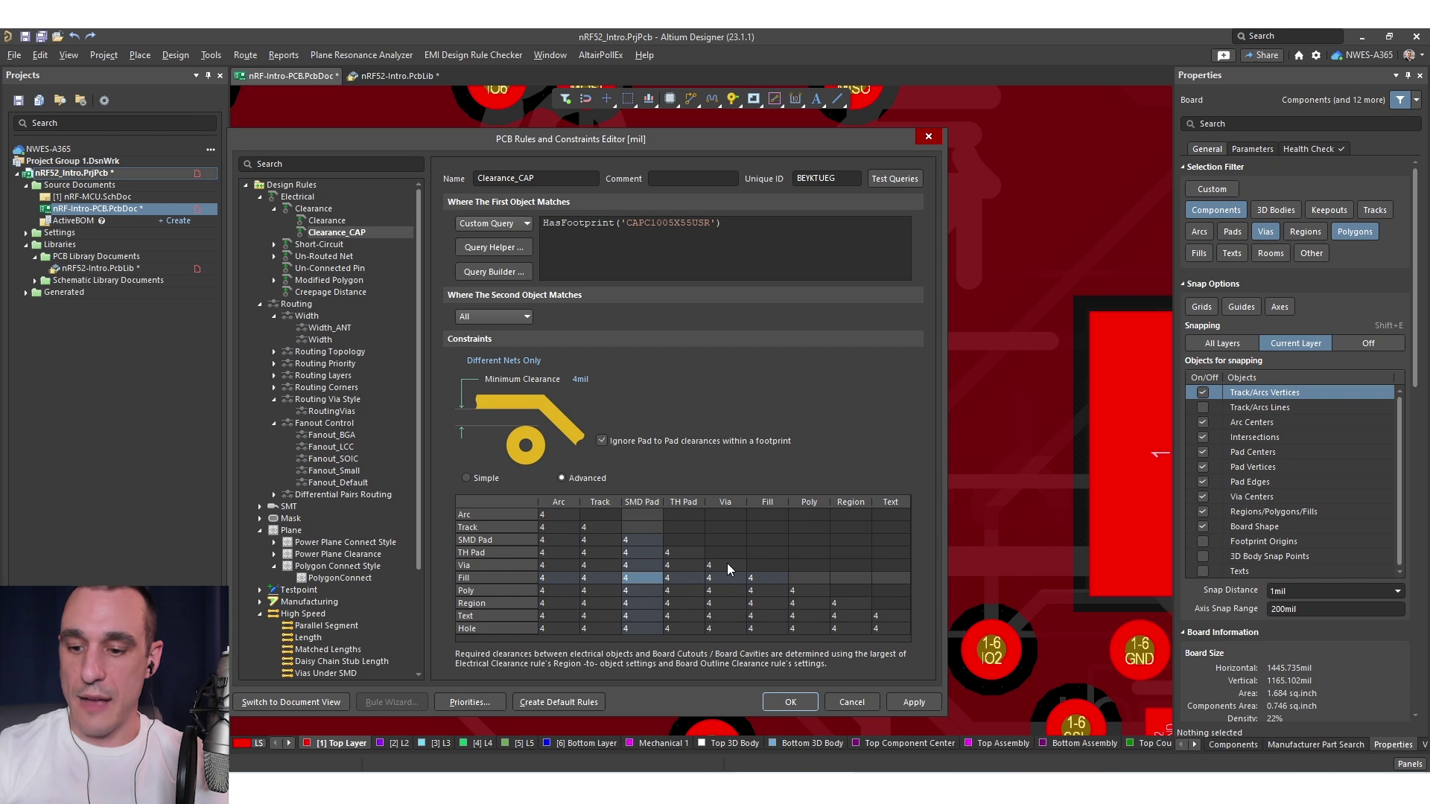
Enter 15 mil SMD Pad clearance for Fill, Poly and Region, then open rule Priorities
text(15)
key(Down)
text(15)
key(Down)
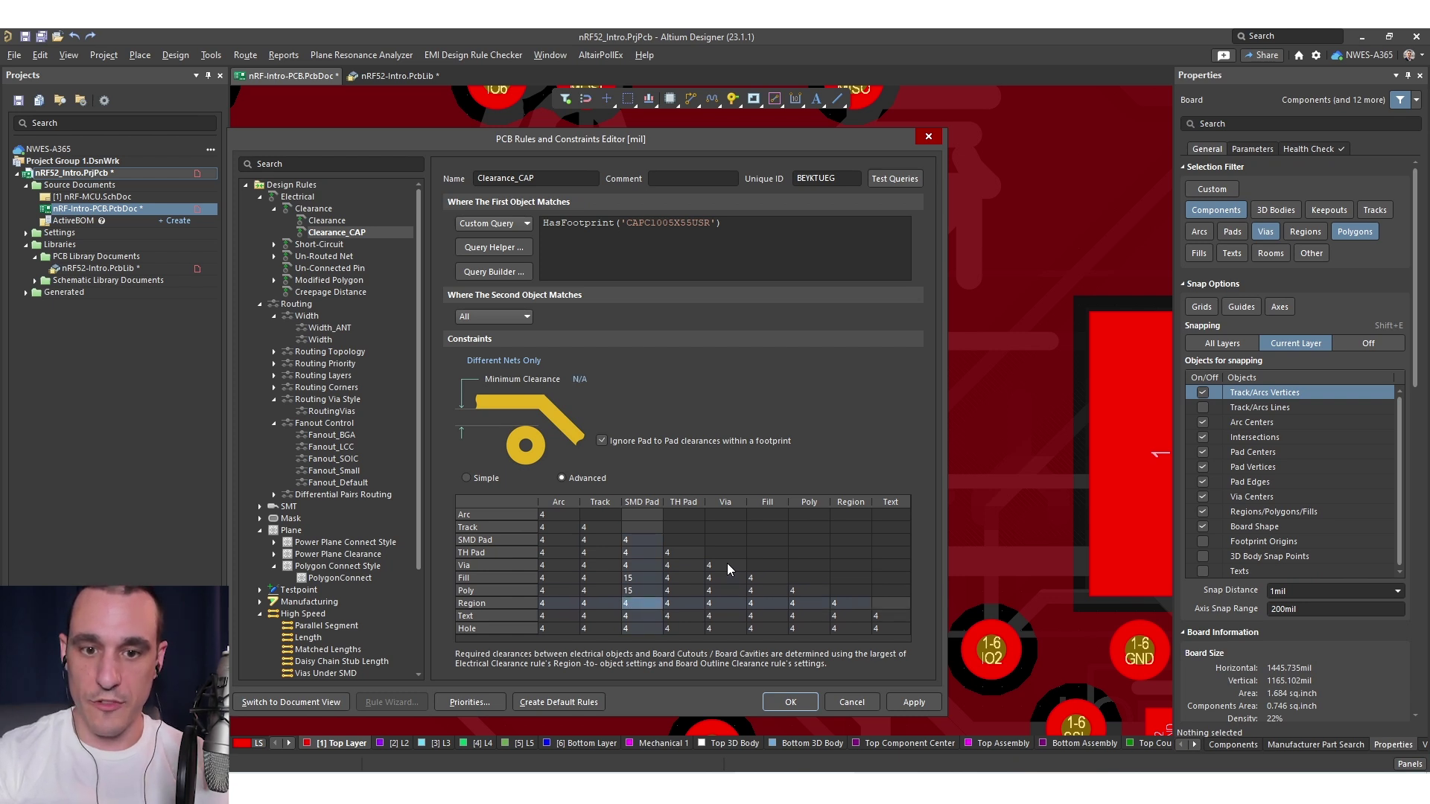
text(15)
key(Down)
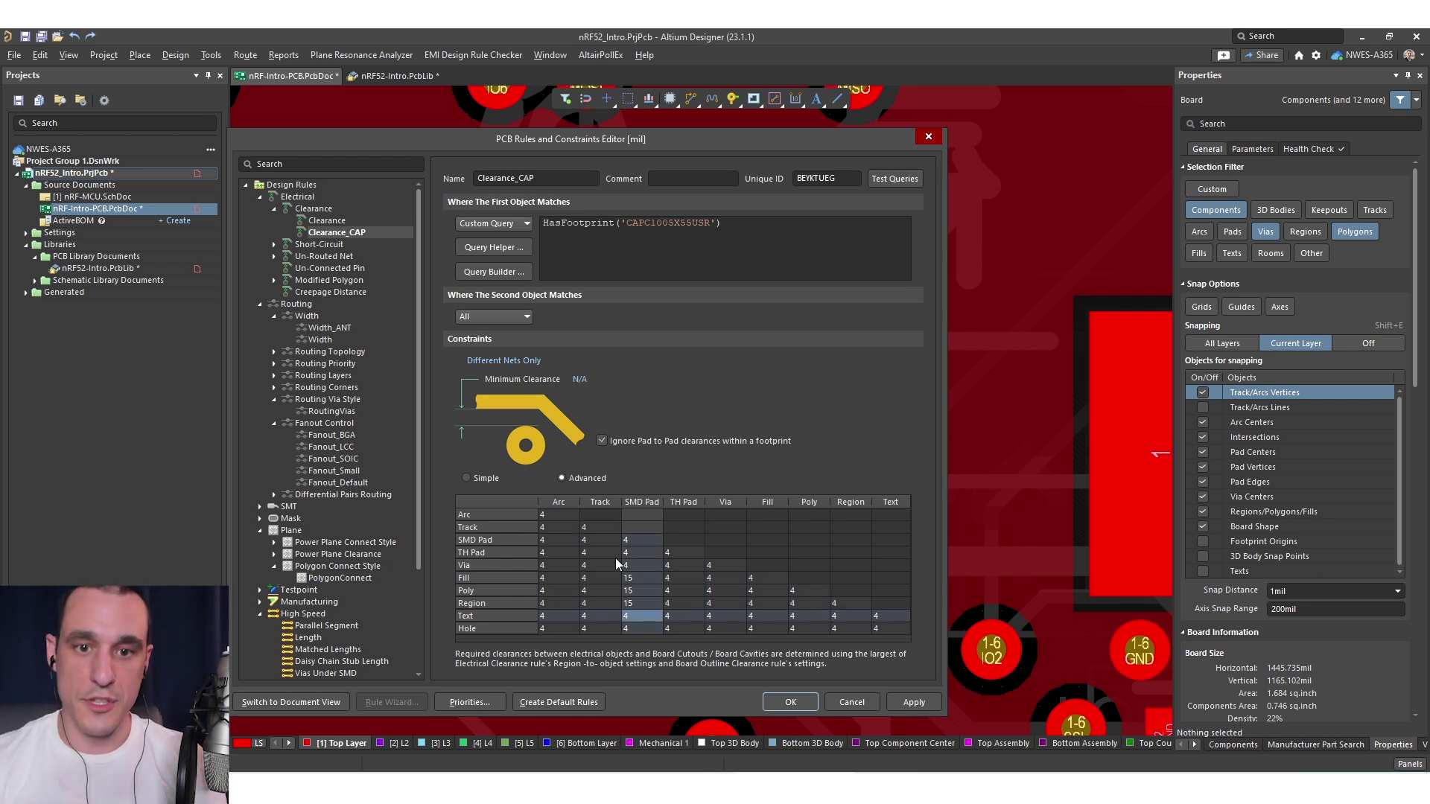
click(337, 232)
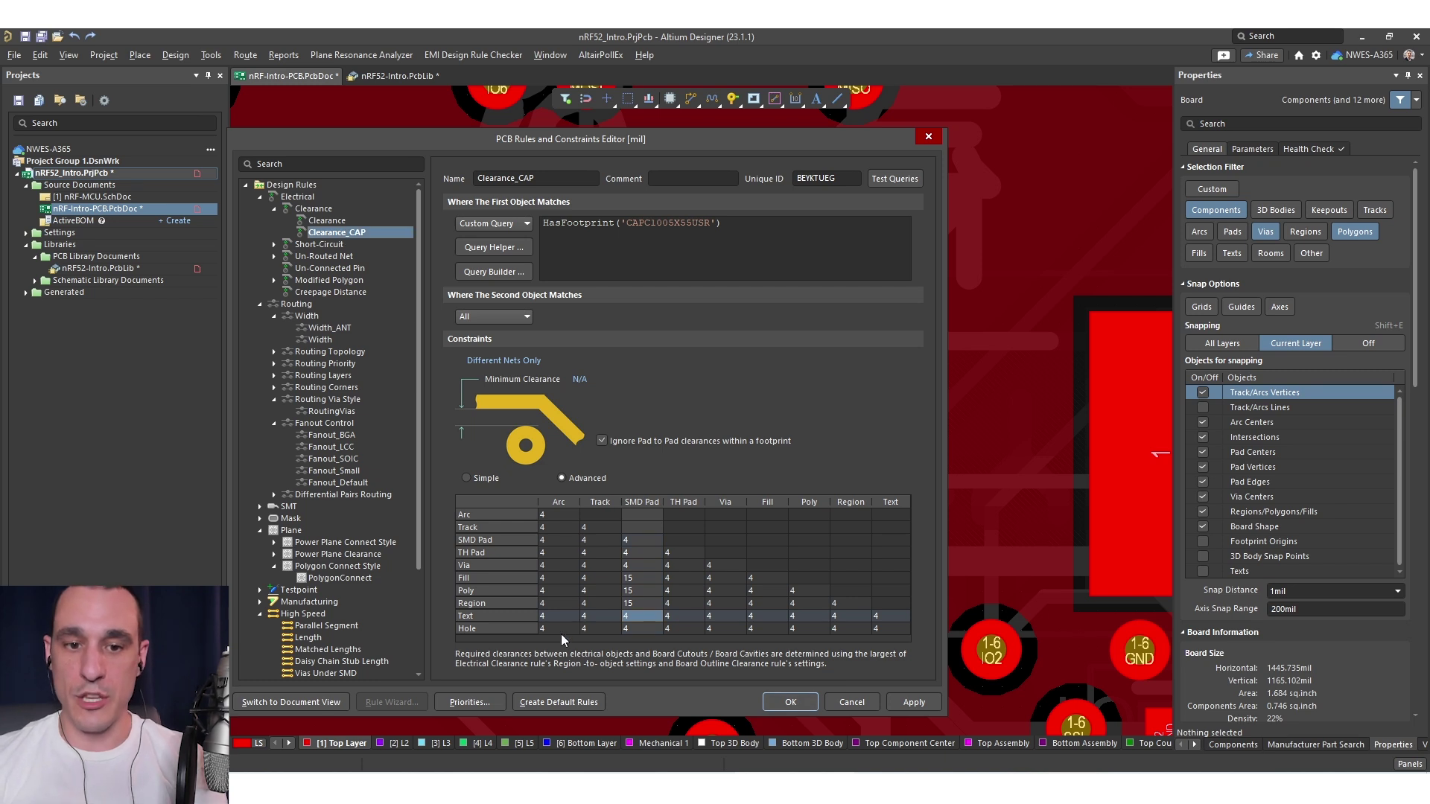
click(470, 702)
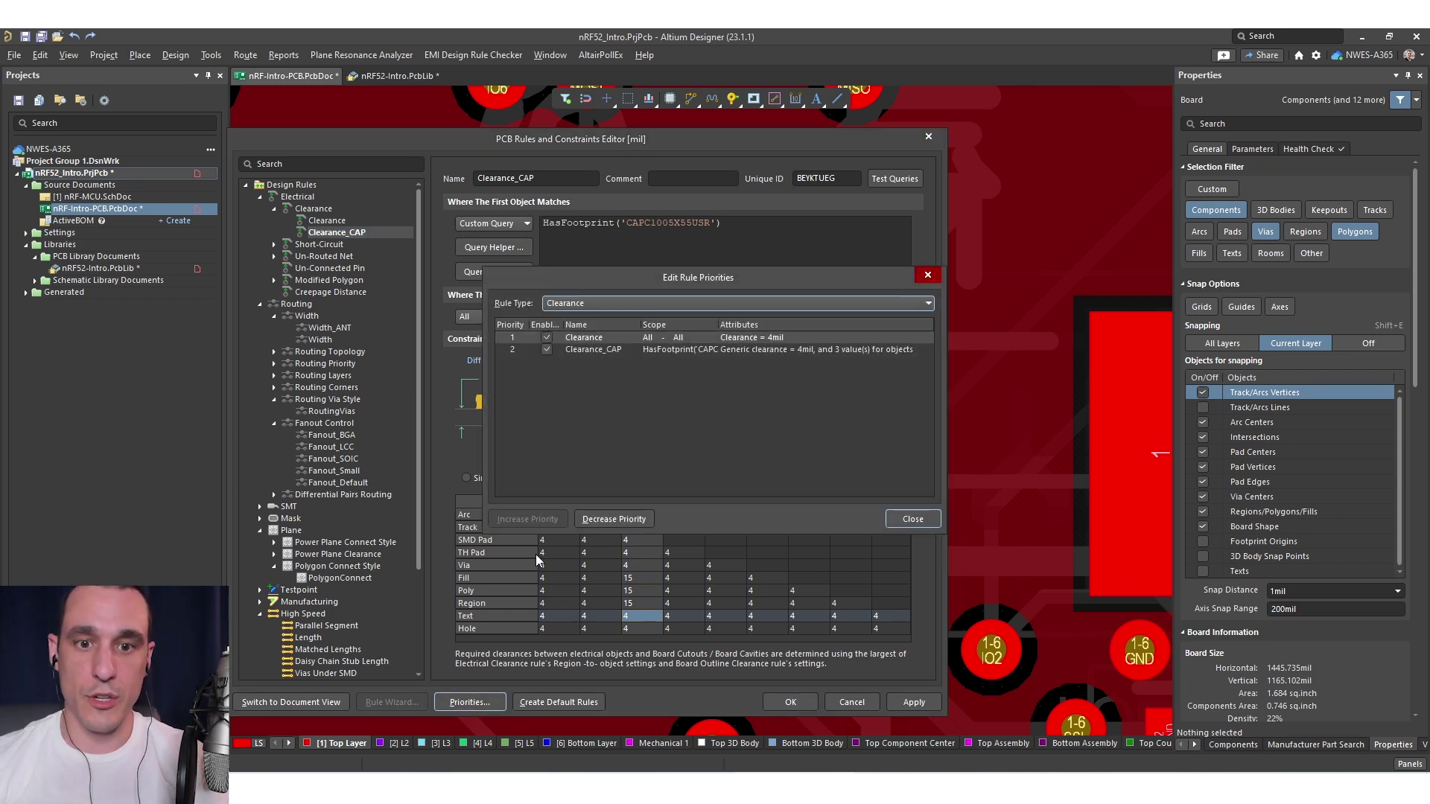
Raise Clearance_CAP above the default Clearance rule and apply the rules to the board
click(618, 350)
click(527, 519)
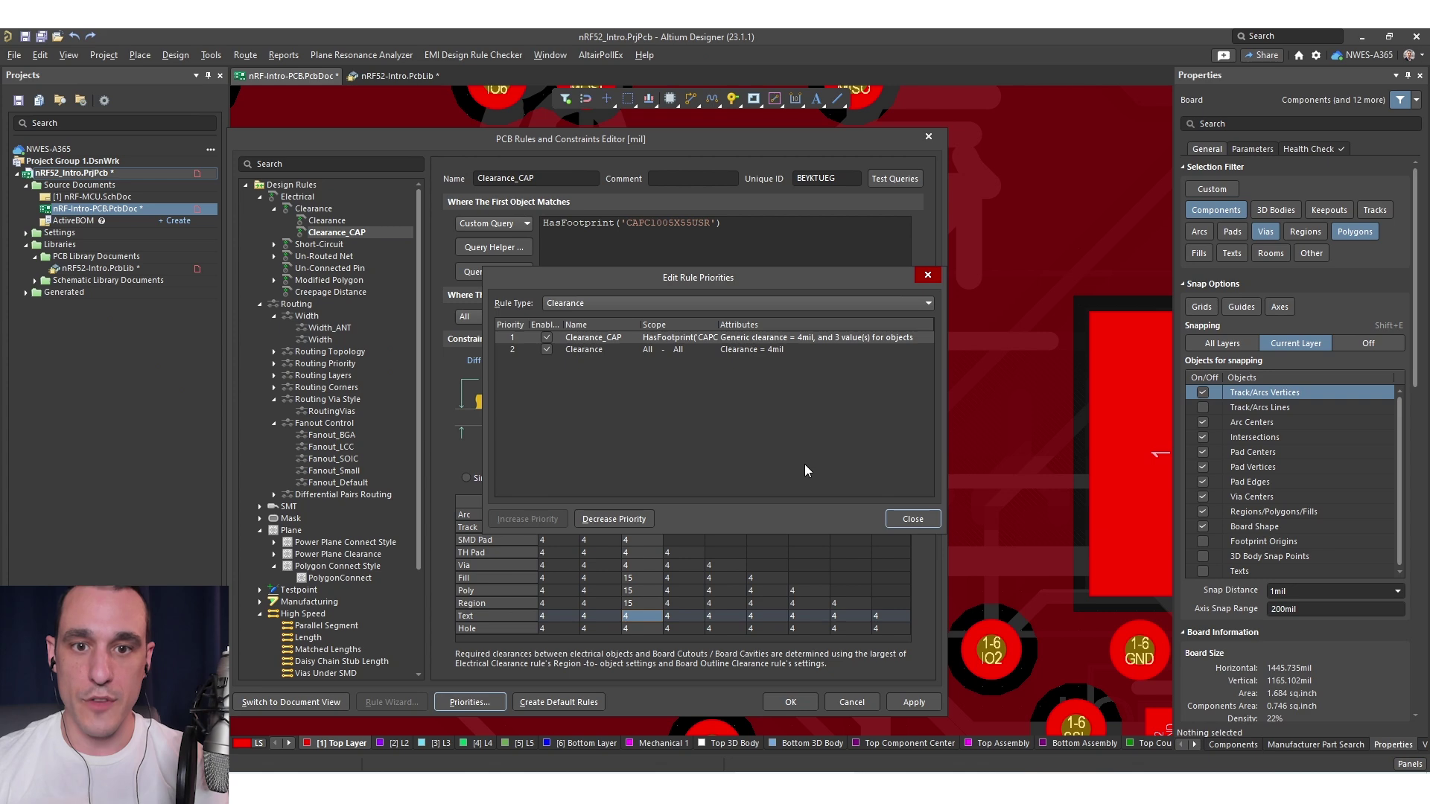
click(927, 521)
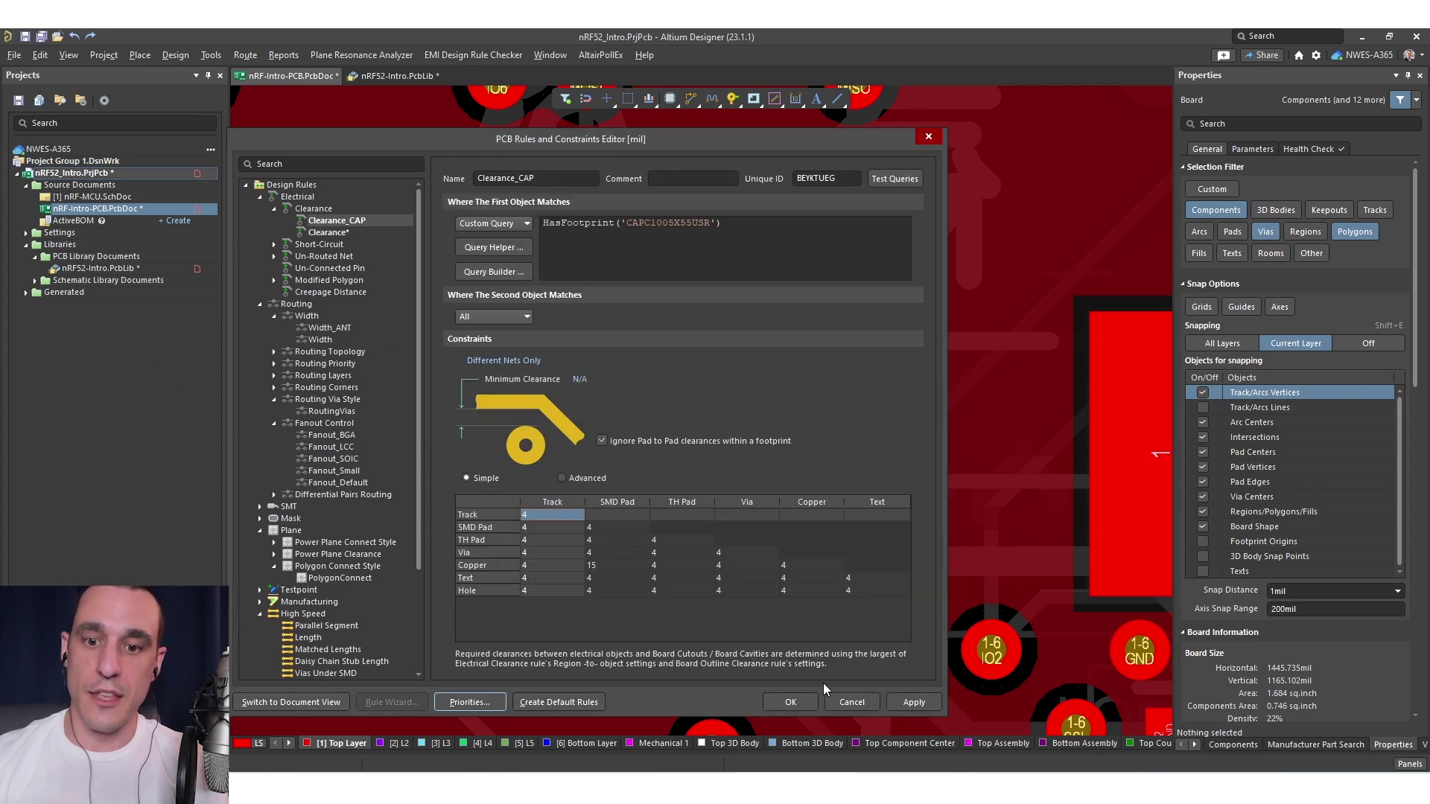
click(791, 703)
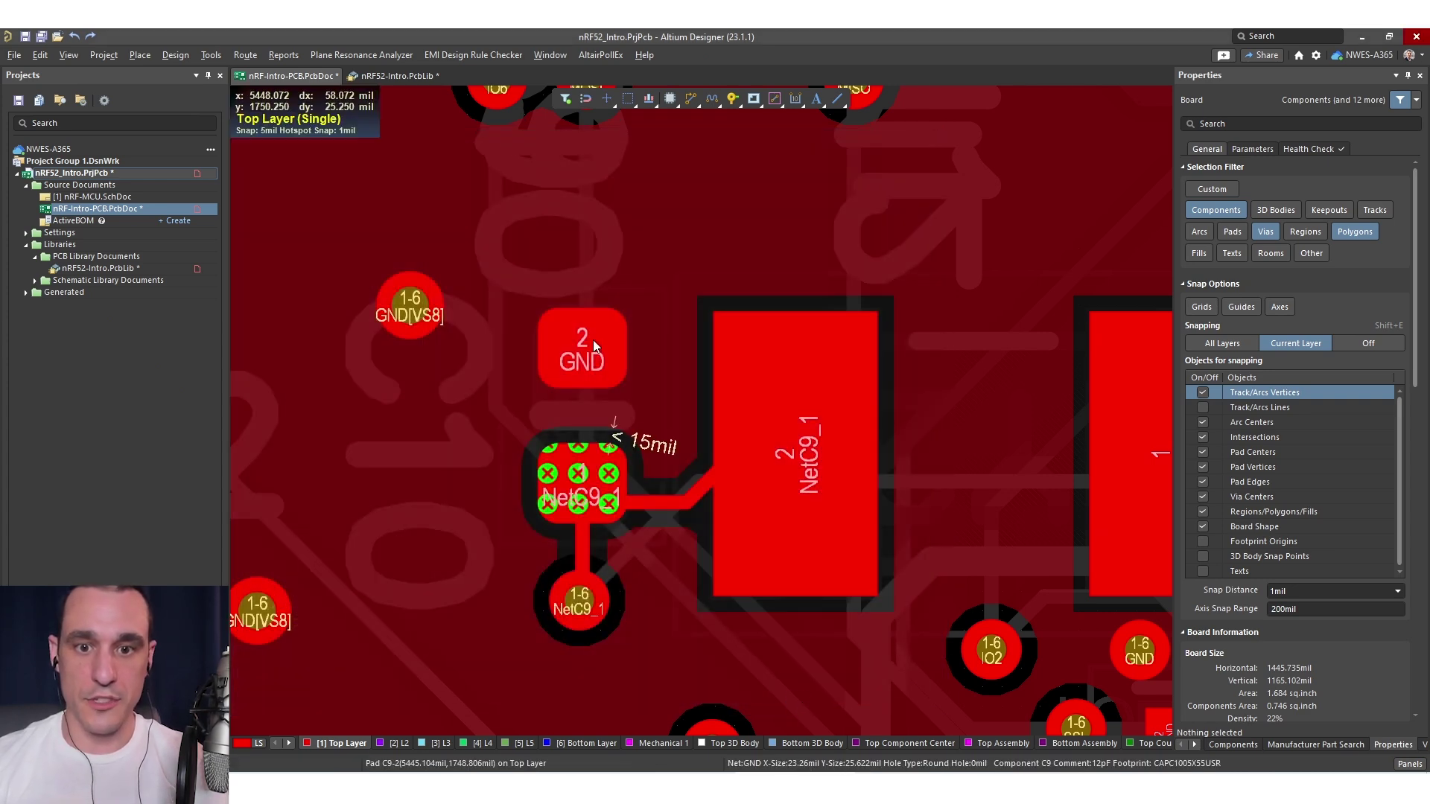
ctrl+scroll(603, 447, up, 4)
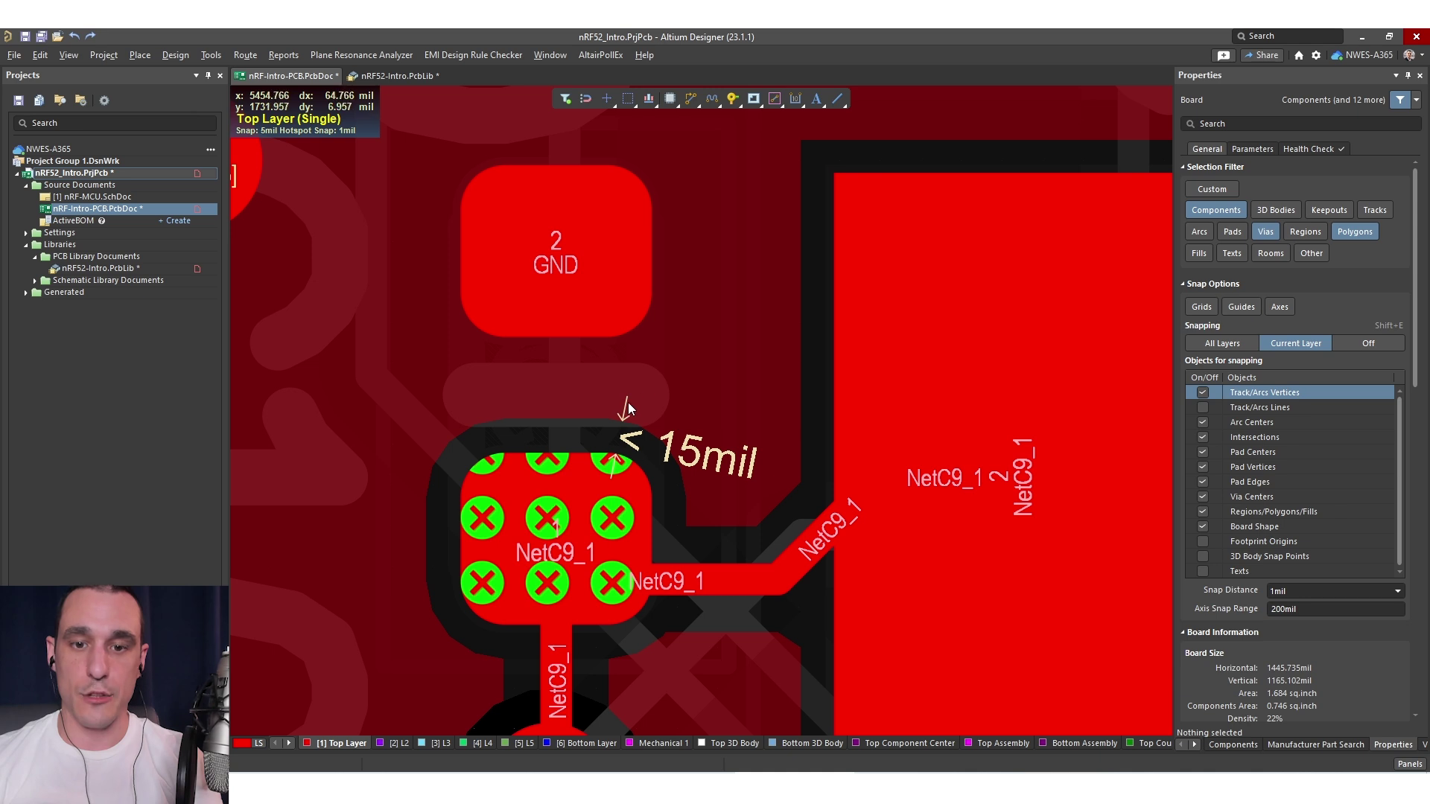
Repour the selected polygon so it clears C9 and C10's pads by 15 mil, then zoom out to inspect
right_click(581, 412)
mouse_move(685, 271)
click(909, 275)
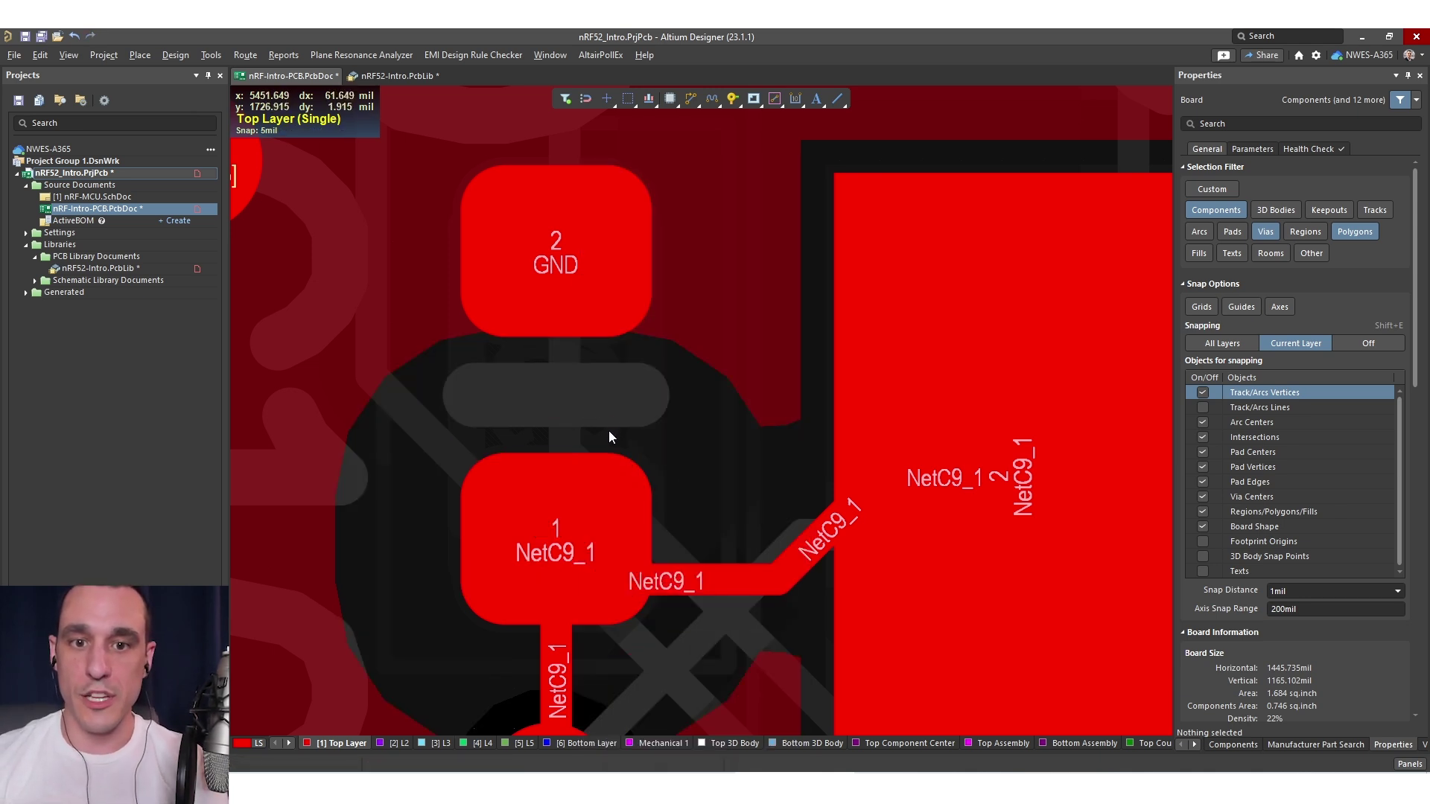
ctrl+scroll(609, 430, down, 3)
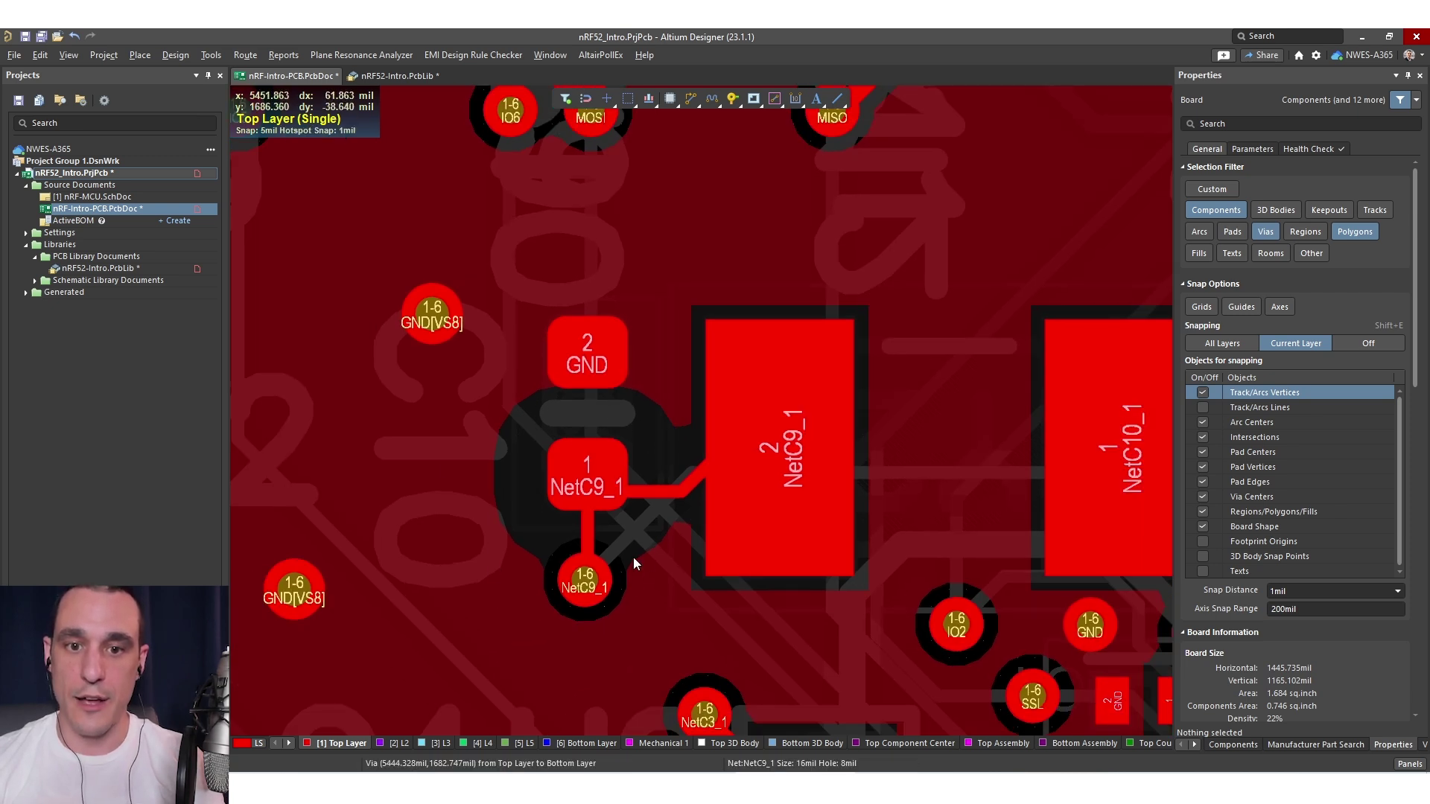
ctrl+scroll(620, 424, up, 3)
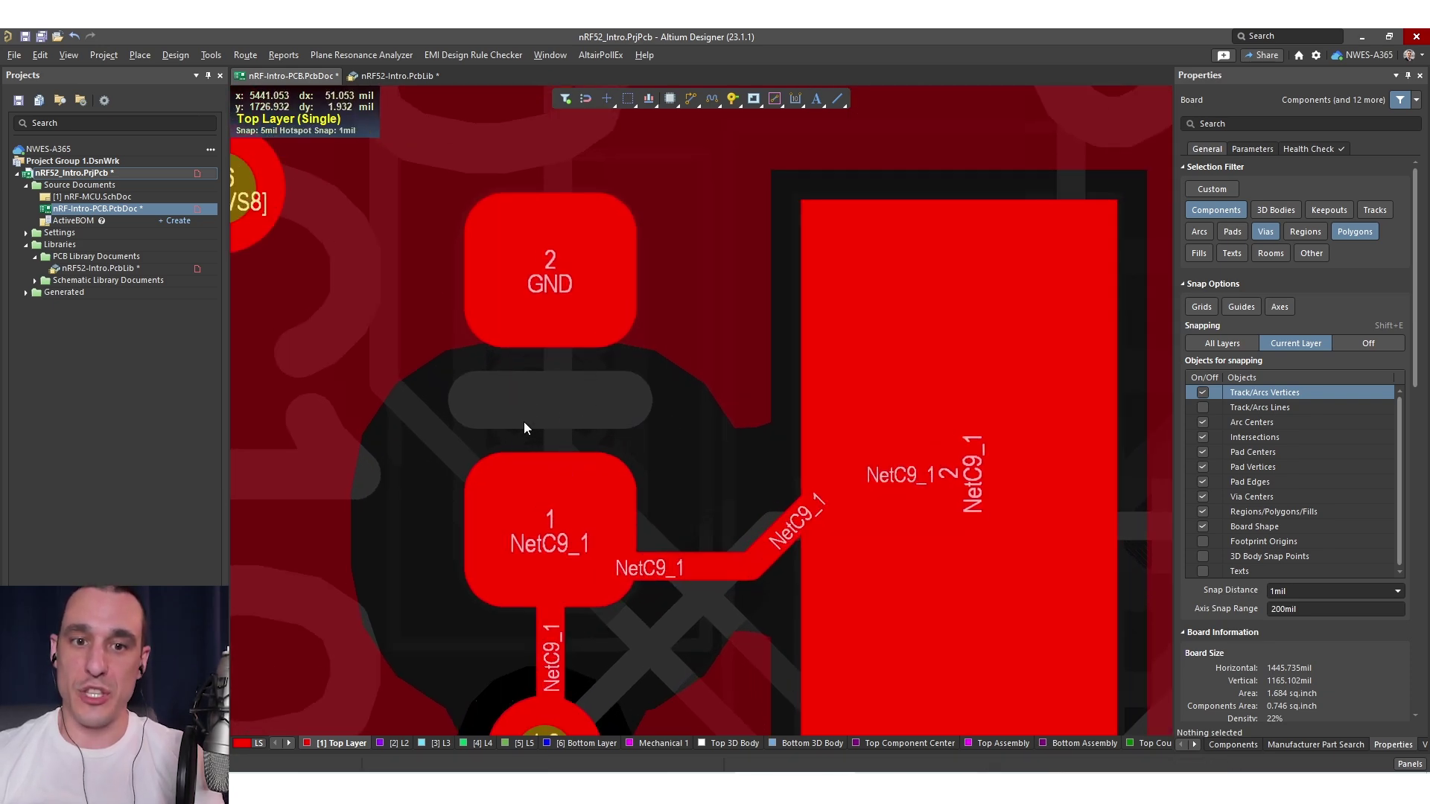
ctrl+scroll(704, 534, down, 3)
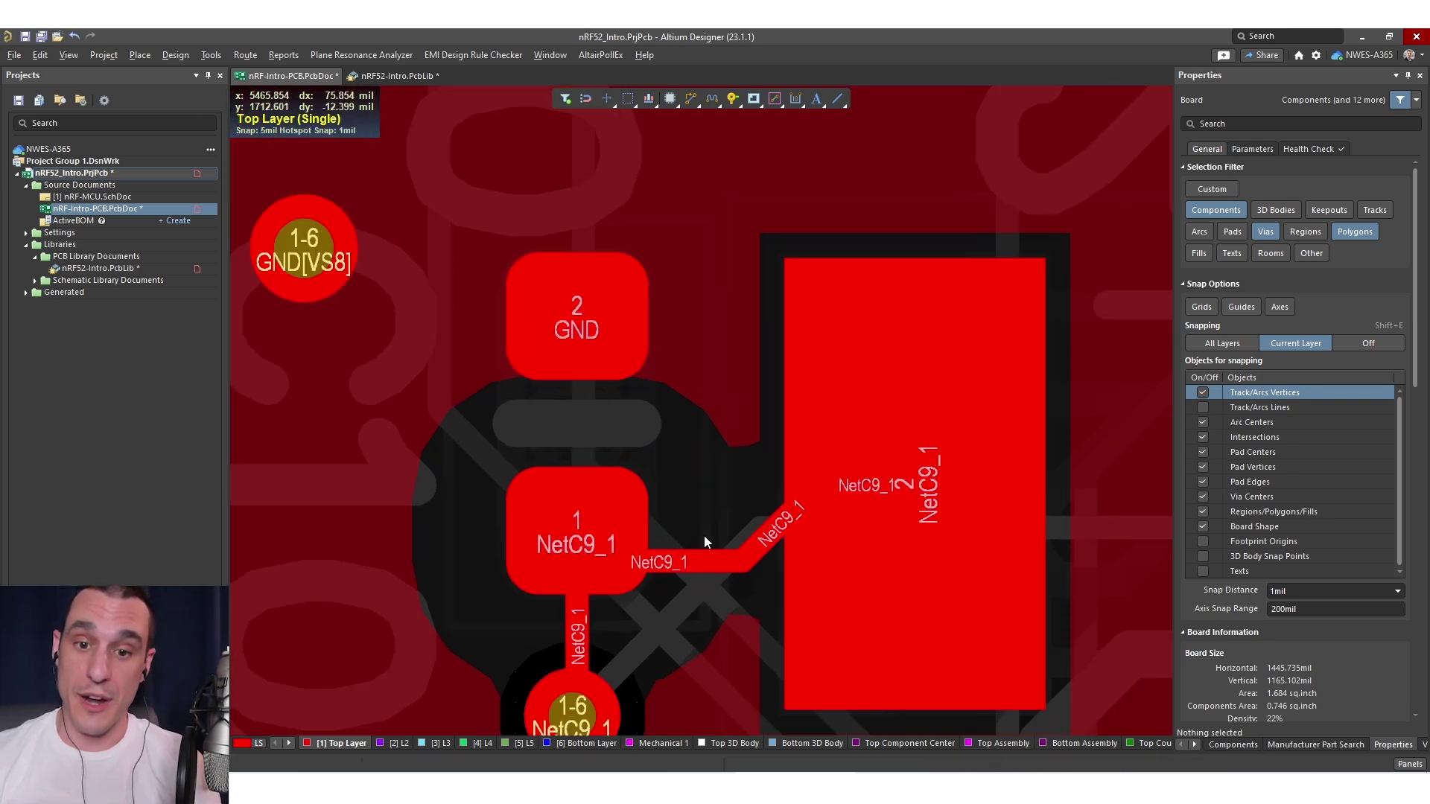
ctrl+scroll(392, 458, down, 2)
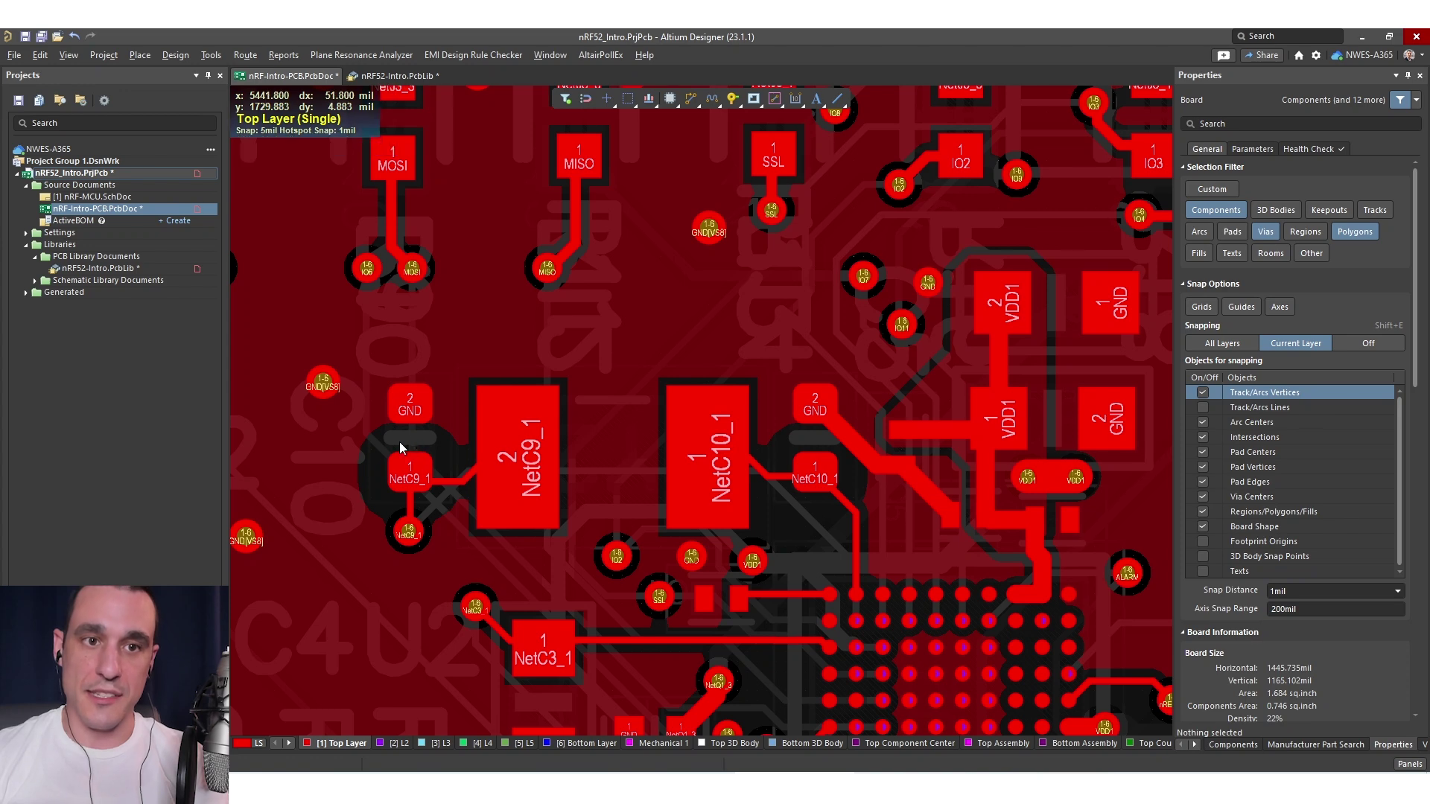
Start appending 'And InComponentClass(' to the Clearance_CAP query, then cancel the rules editor unchanged
click(175, 54)
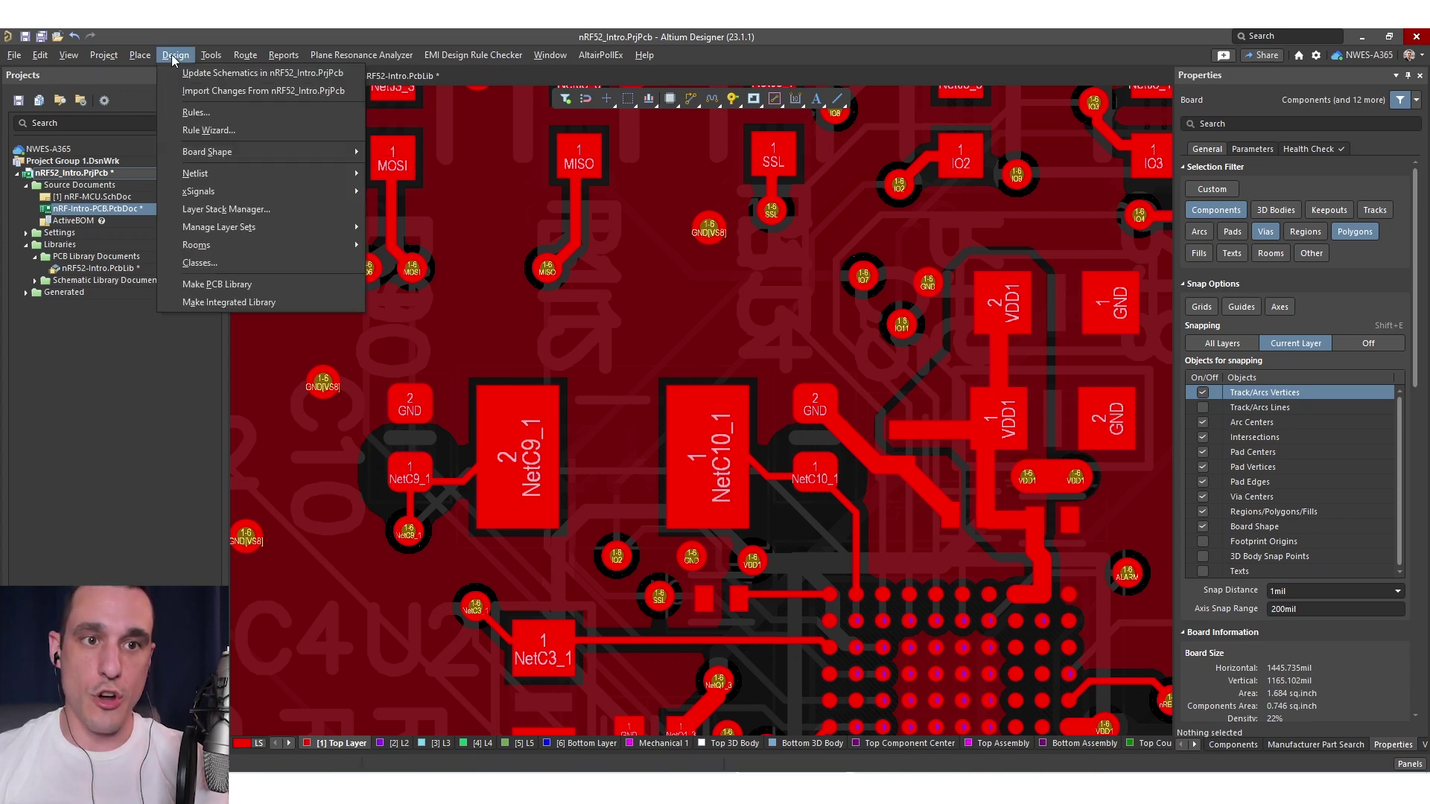
click(216, 119)
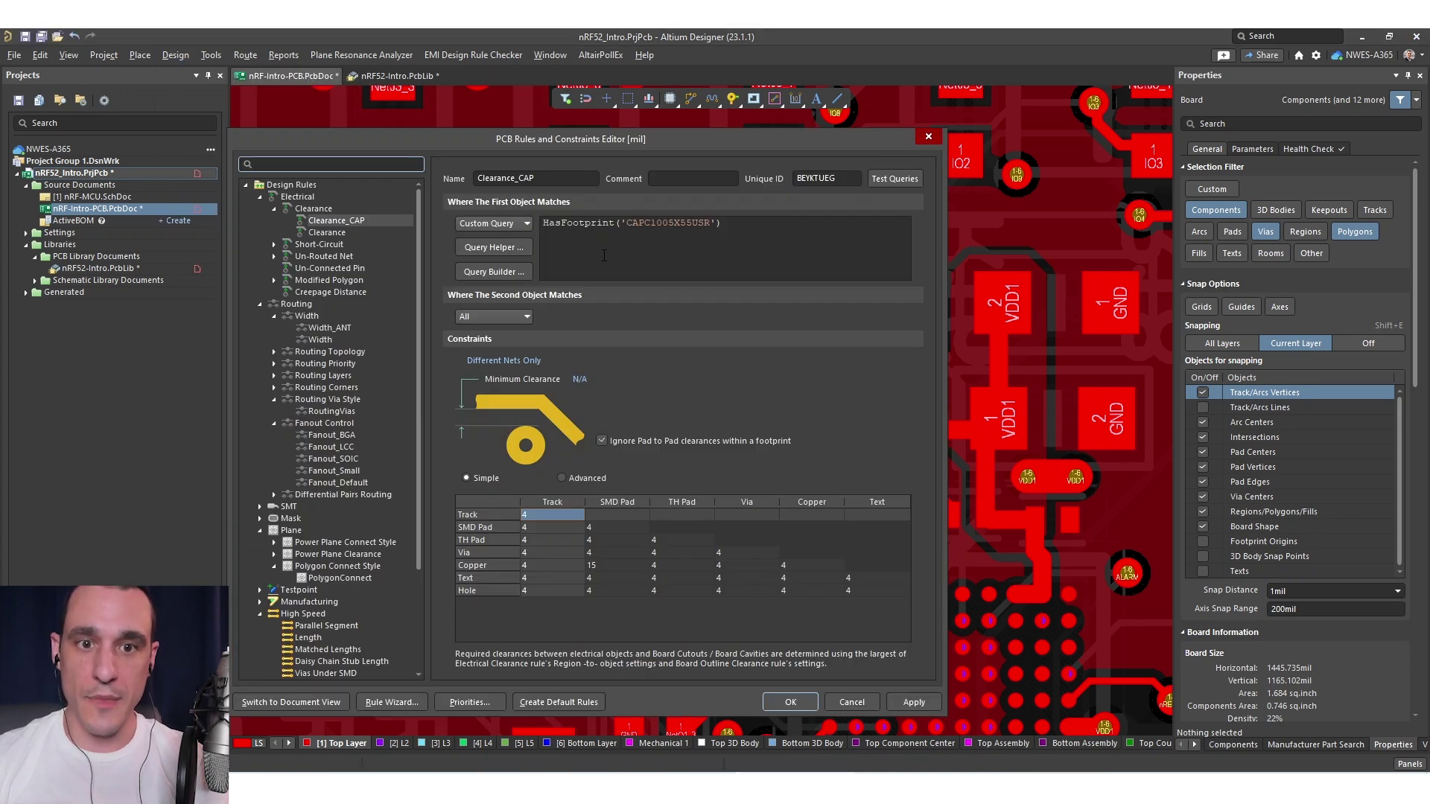
click(767, 226)
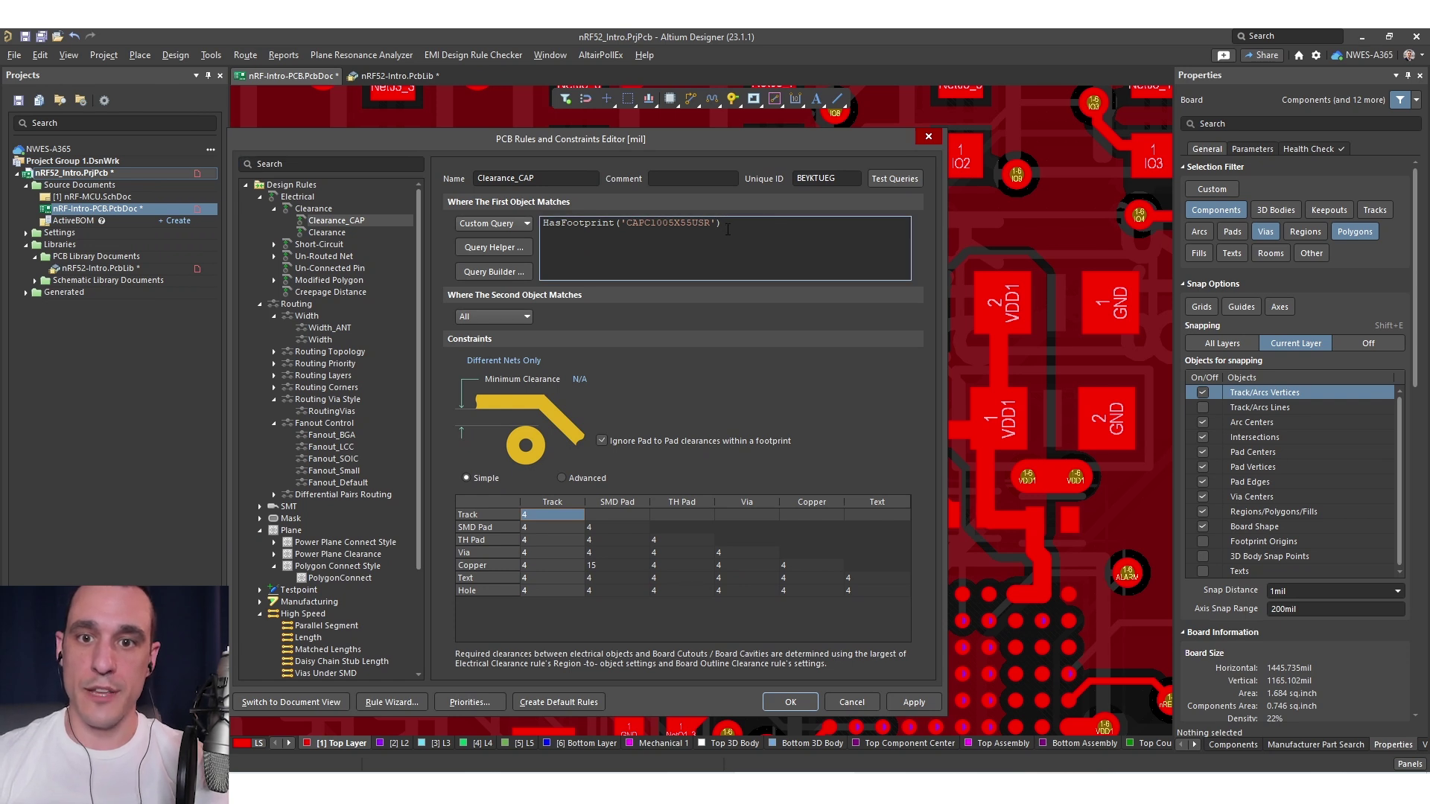
text(And )
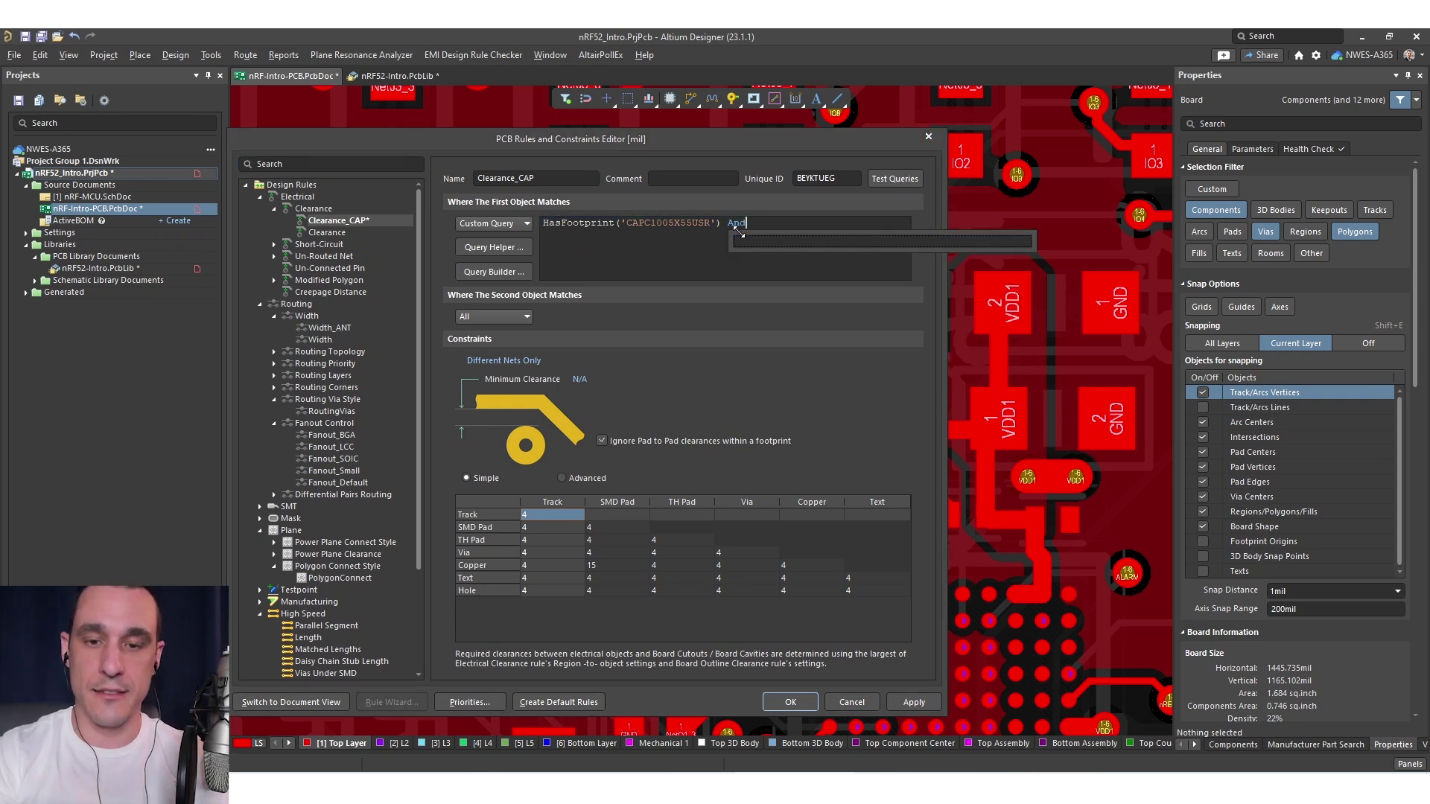
text(InCom)
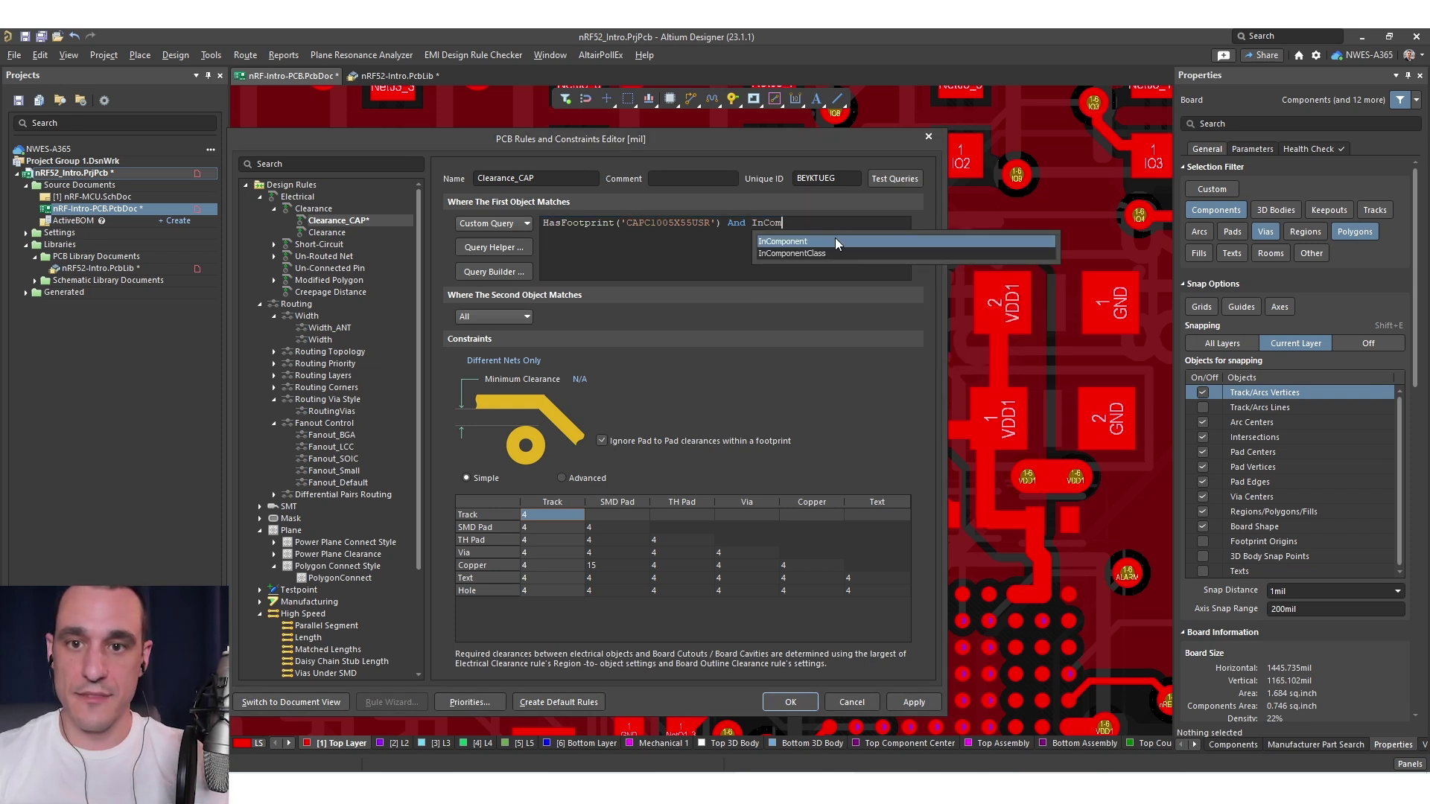
click(835, 242)
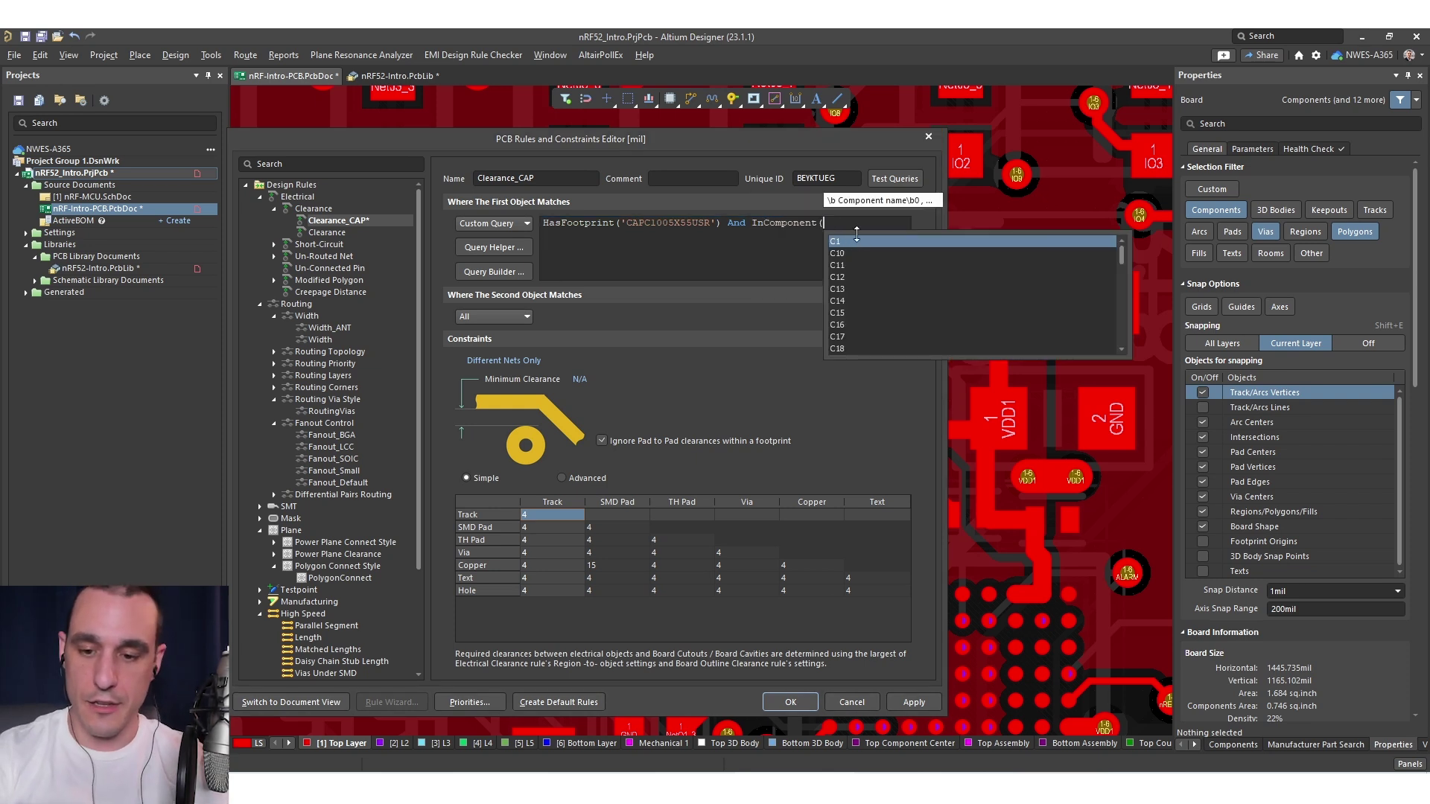
key(BackSpace)
text(Class)
click(857, 240)
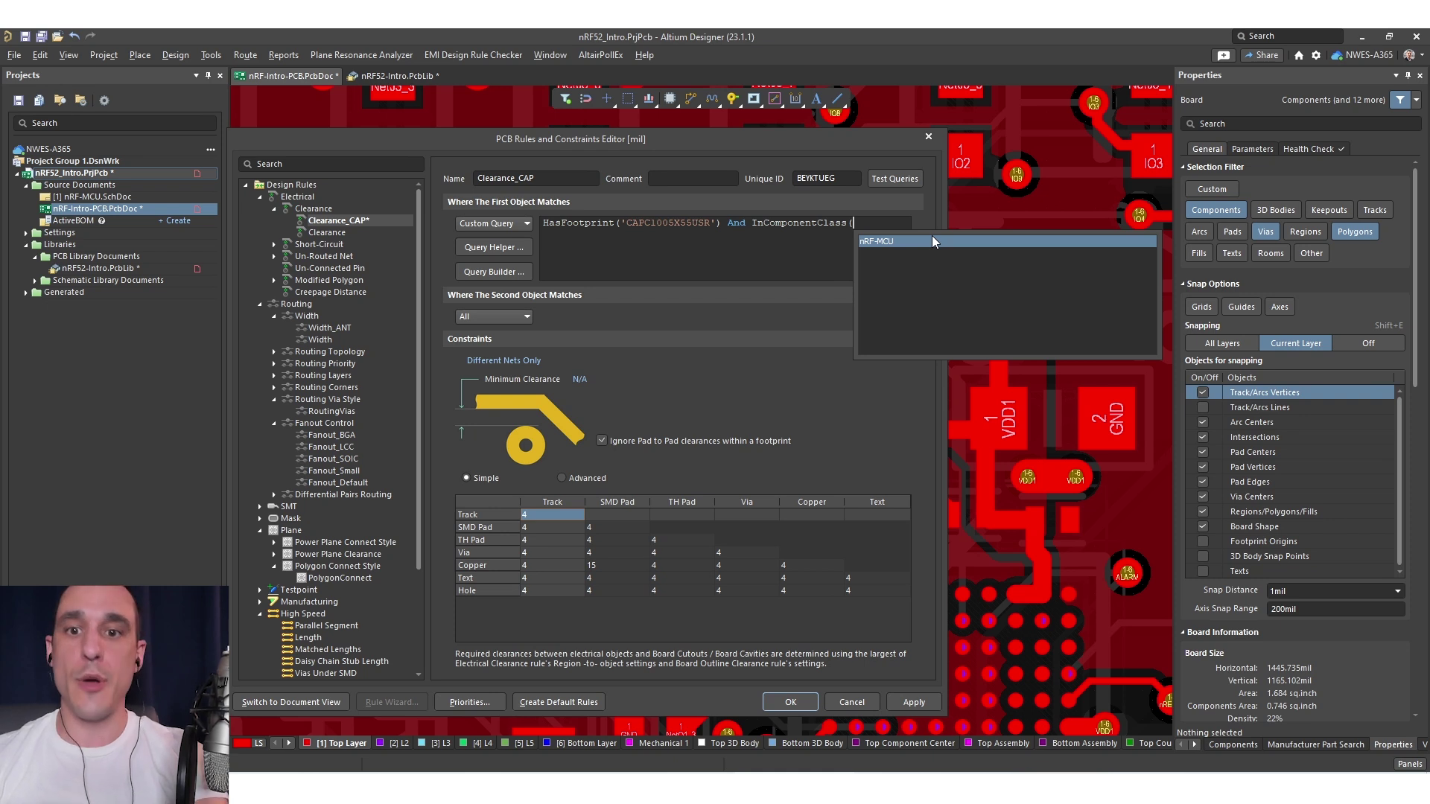
click(888, 221)
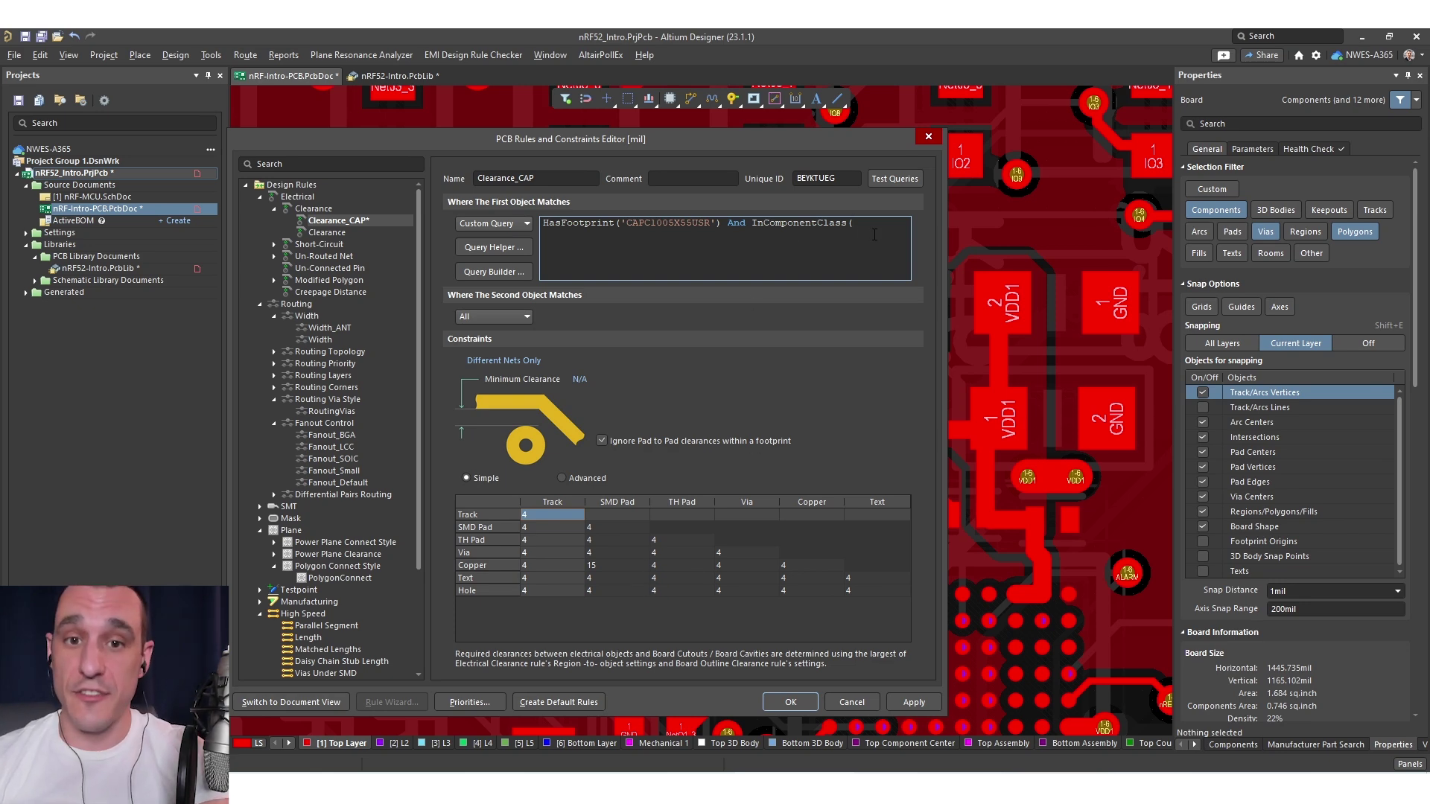
click(851, 702)
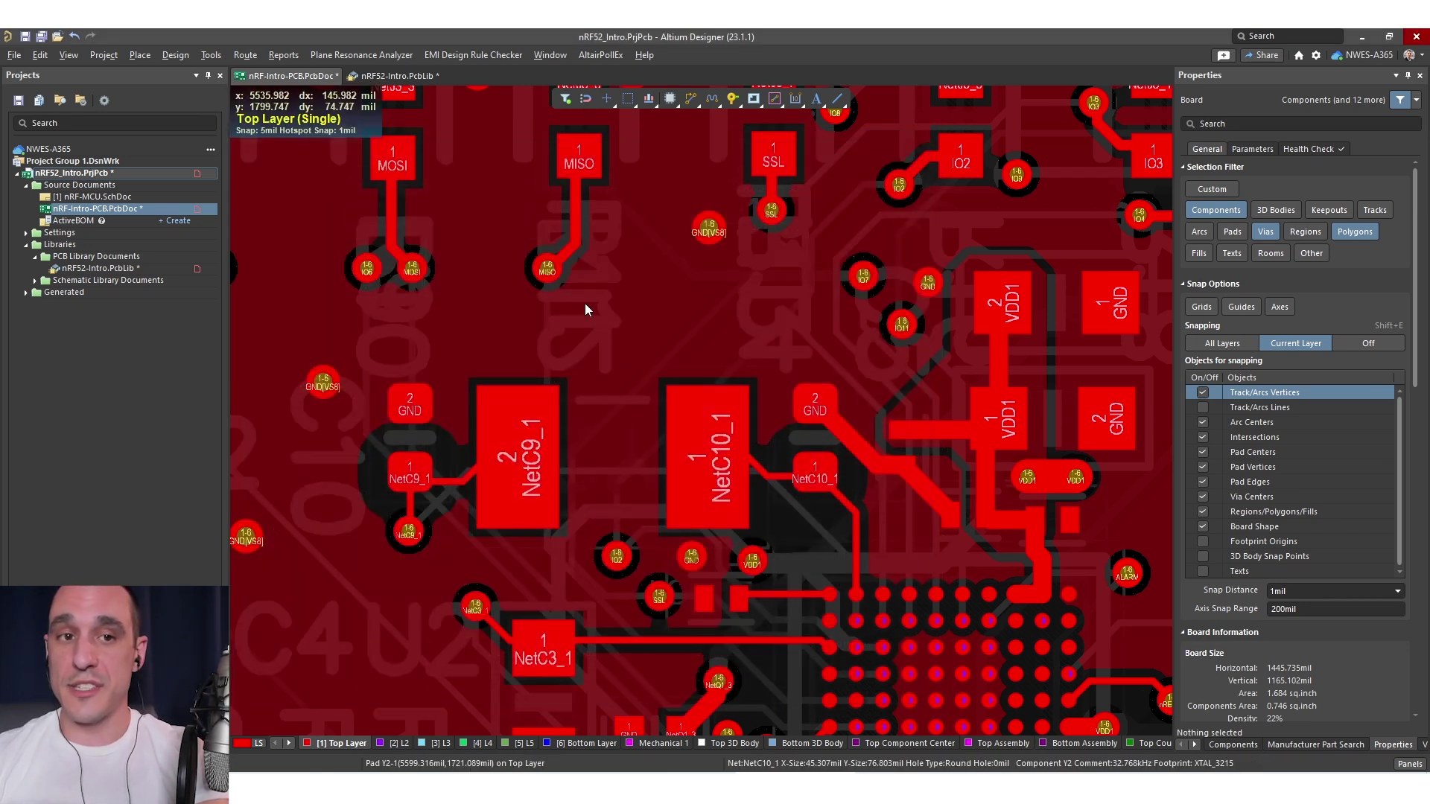
Open the Object Class Explorer and look at the Top Side Components class members
click(175, 55)
click(195, 261)
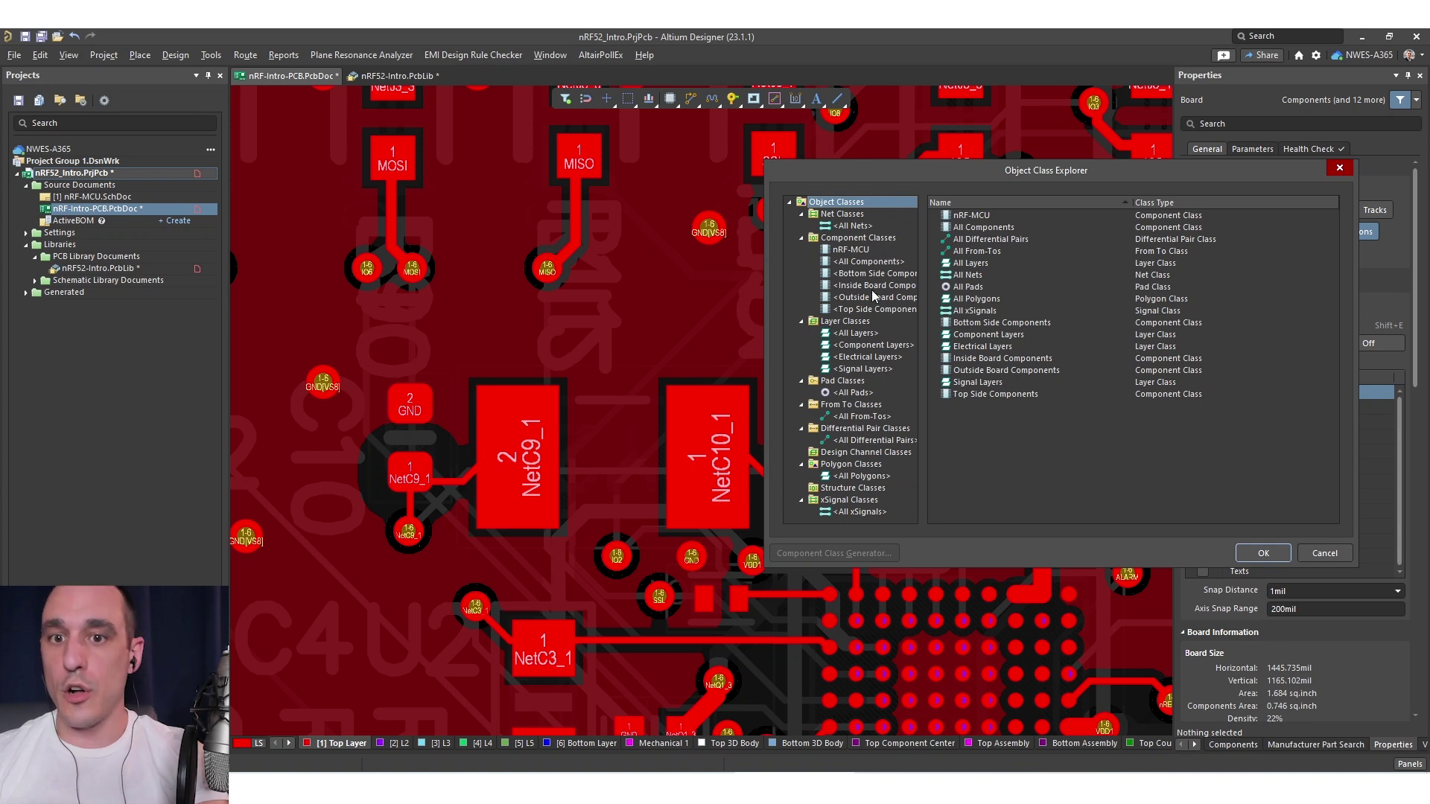
click(879, 308)
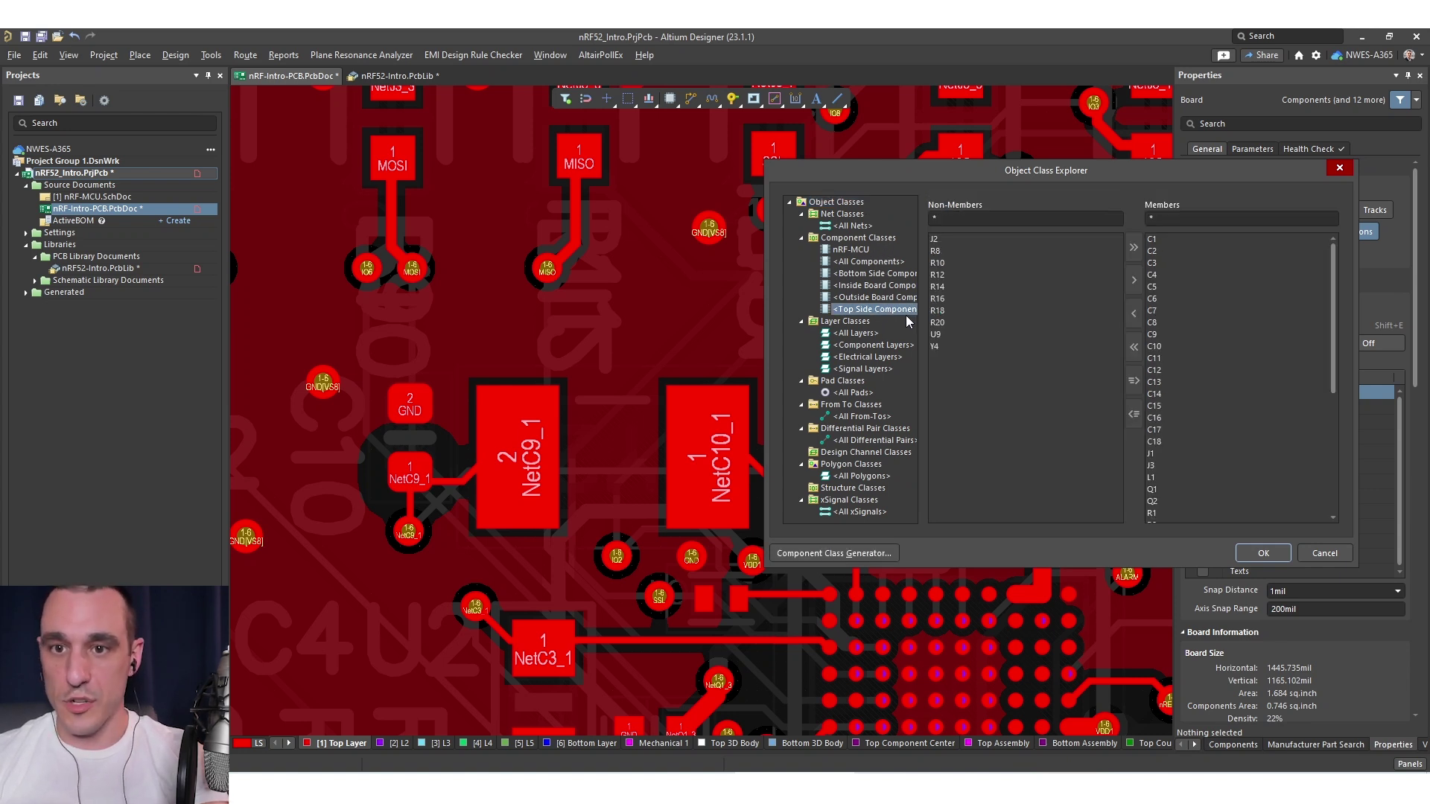
right_click(891, 307)
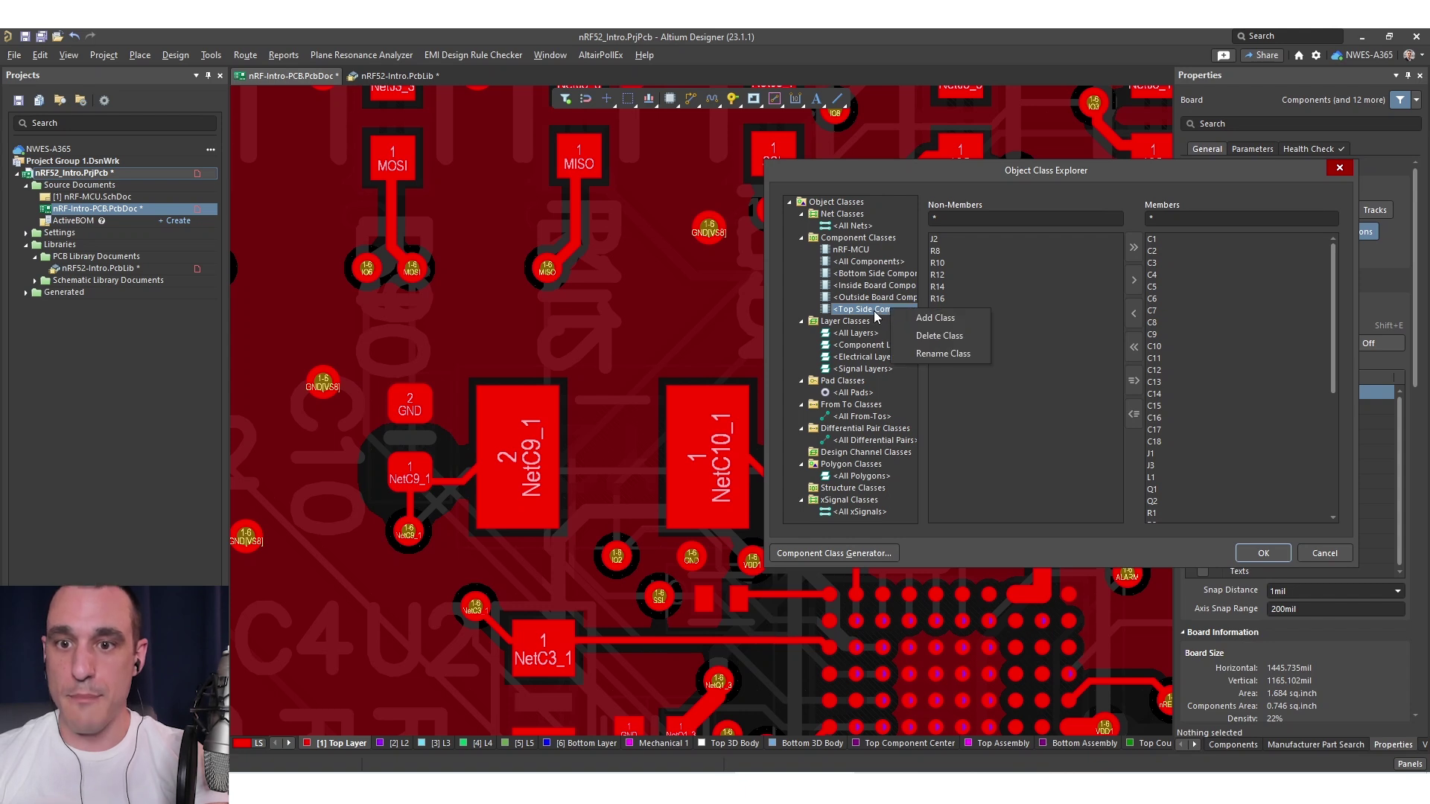
click(1084, 205)
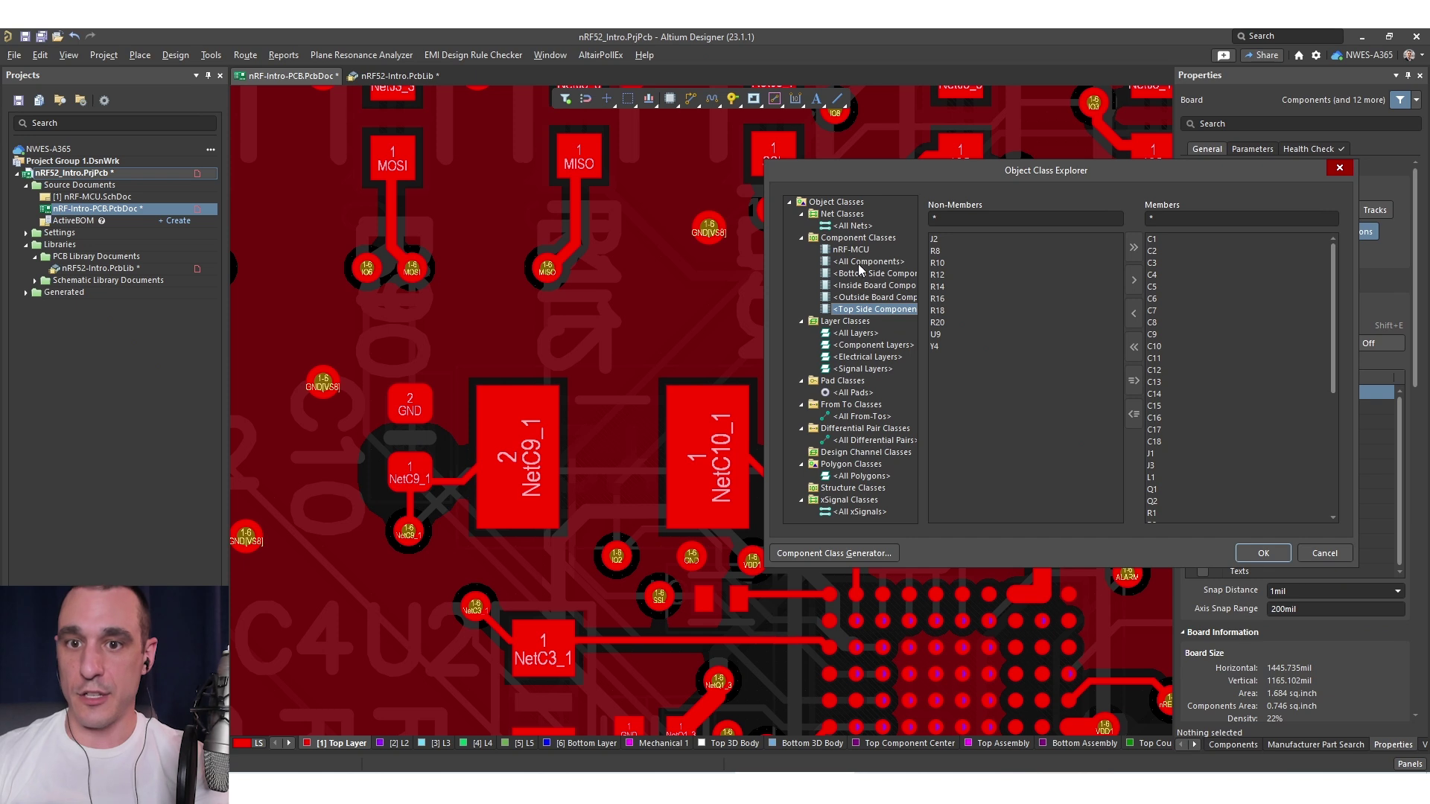
Add a component class named New Class containing capacitors C1 through C18
right_click(873, 252)
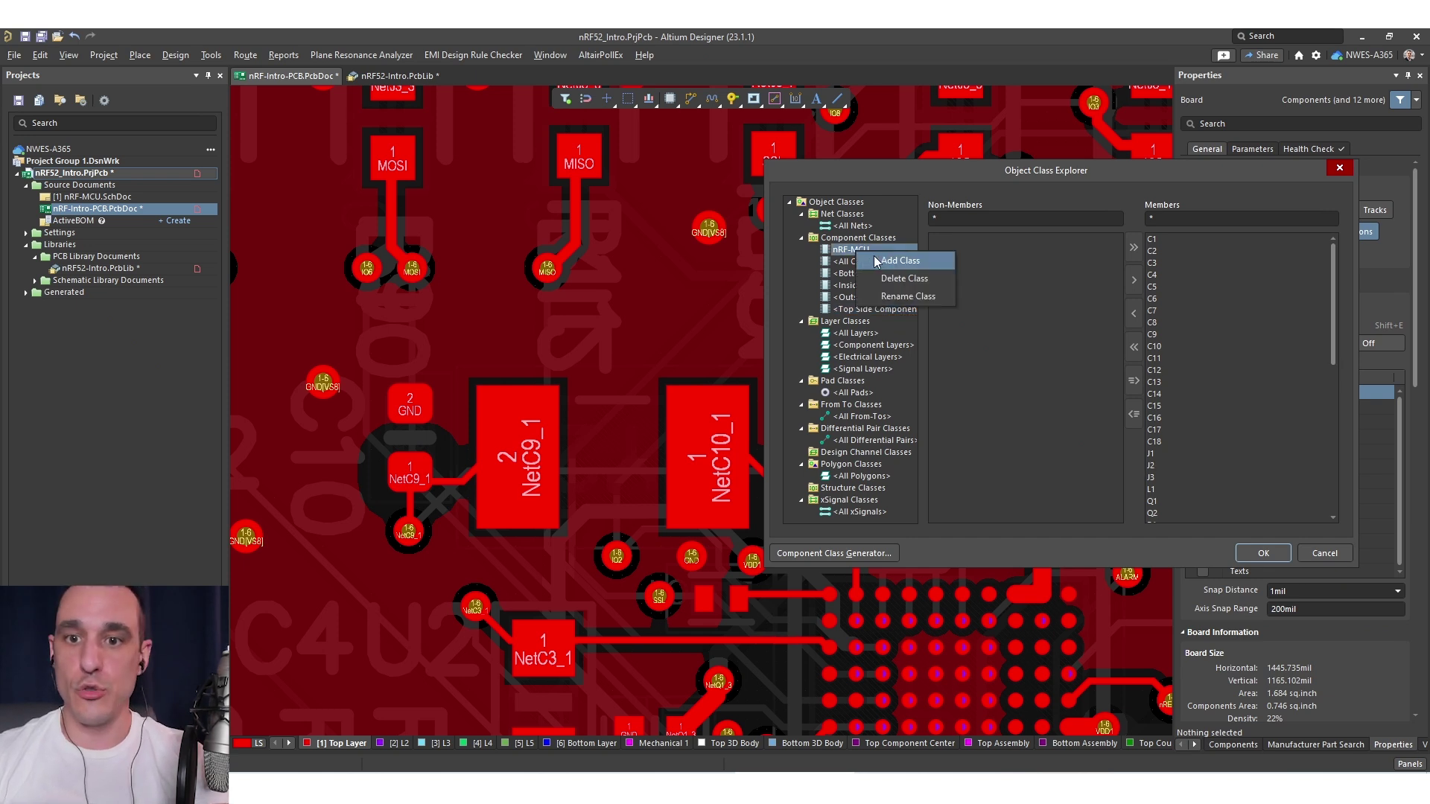
click(899, 261)
click(983, 242)
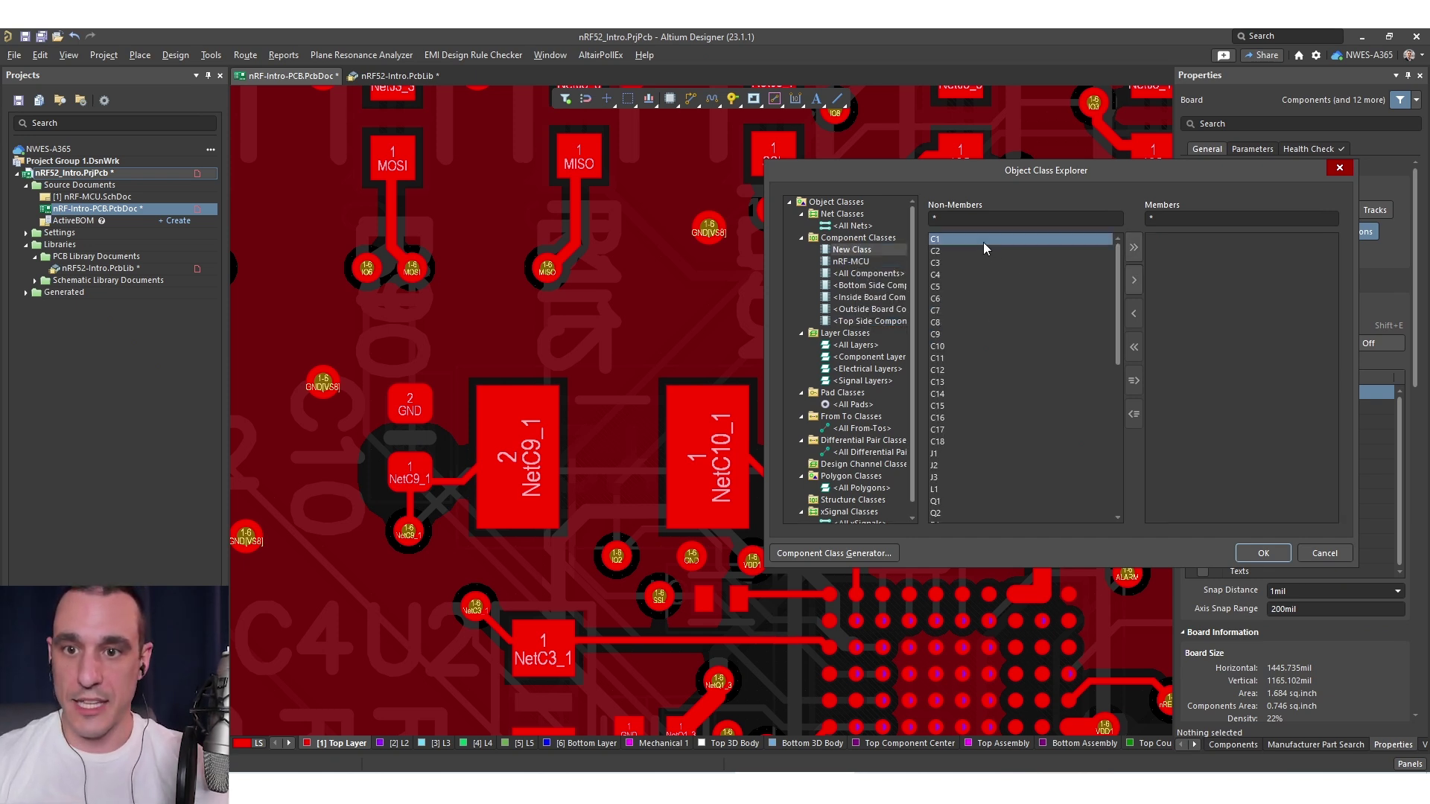
shift+click(972, 443)
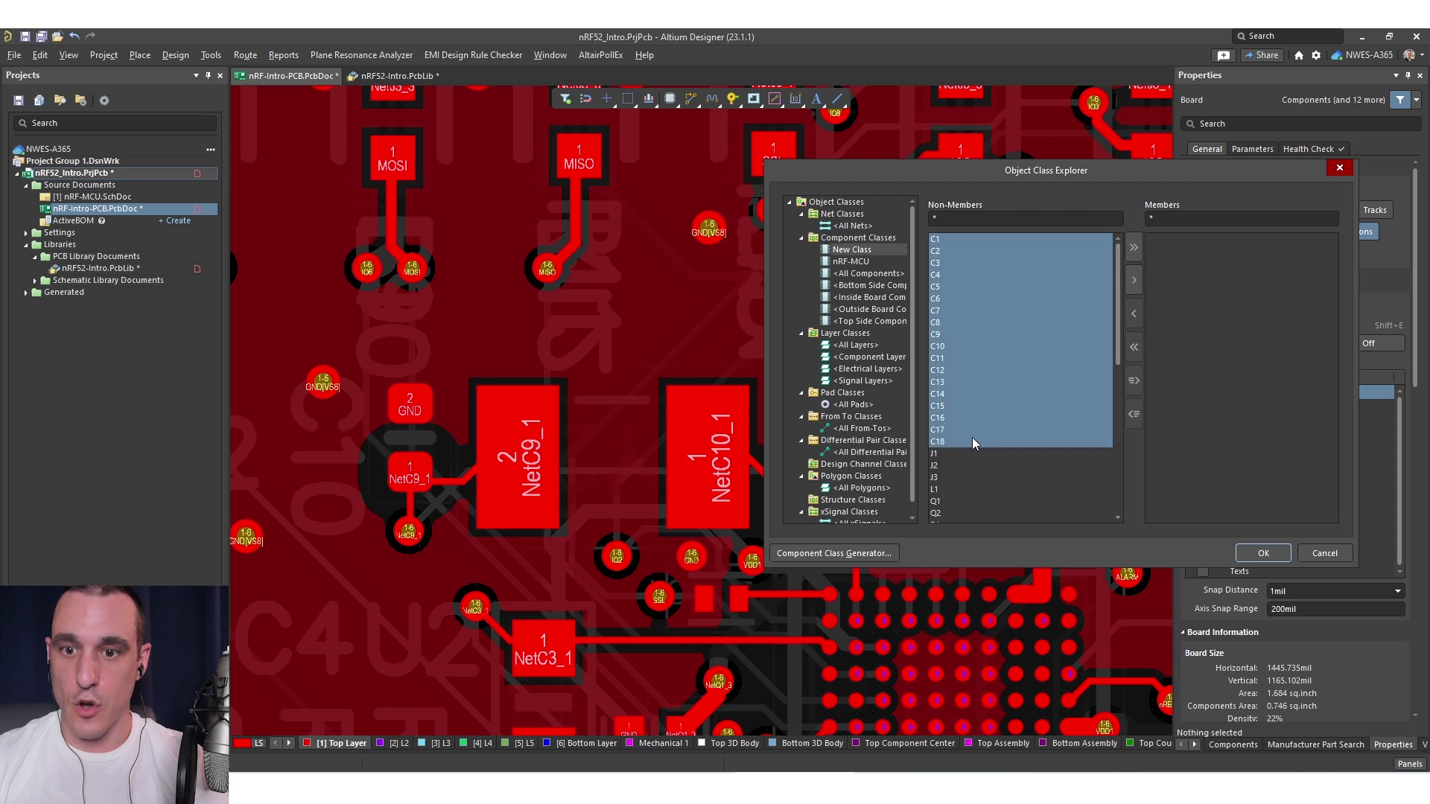
click(1141, 279)
click(1263, 553)
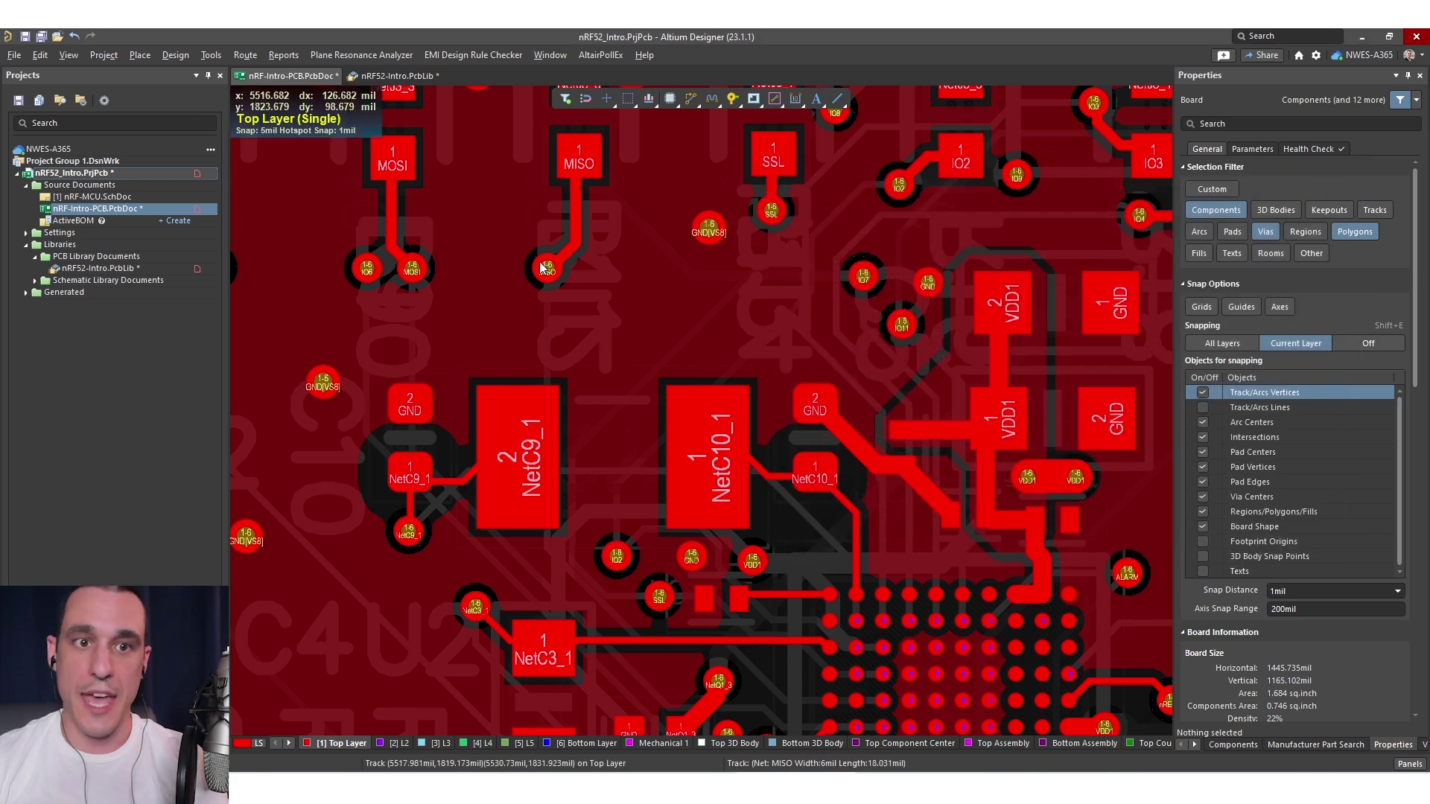
click(175, 55)
Replace Clearance_CAP's query with InComponentClass('New Class') and save the rule
click(195, 112)
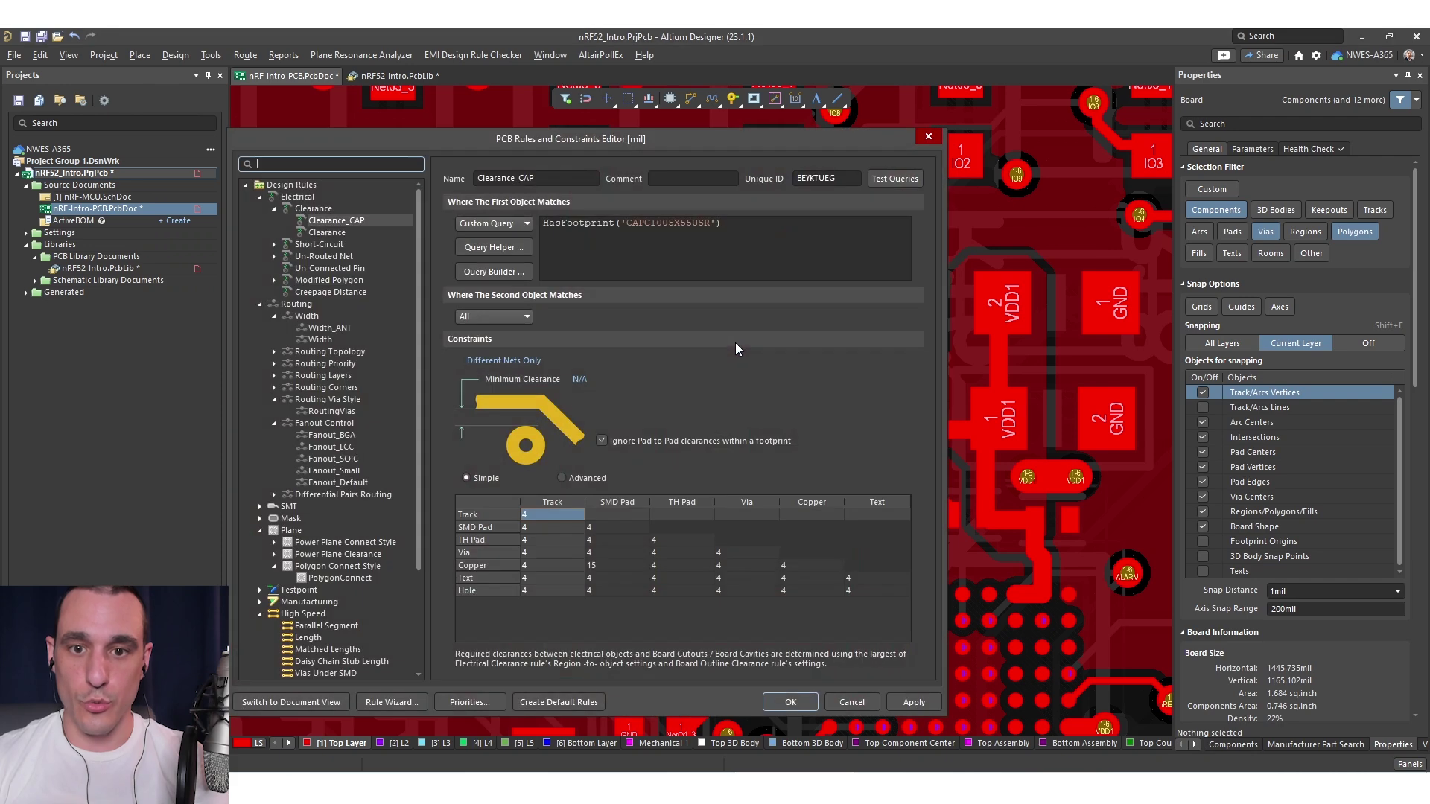
triple_click(558, 225)
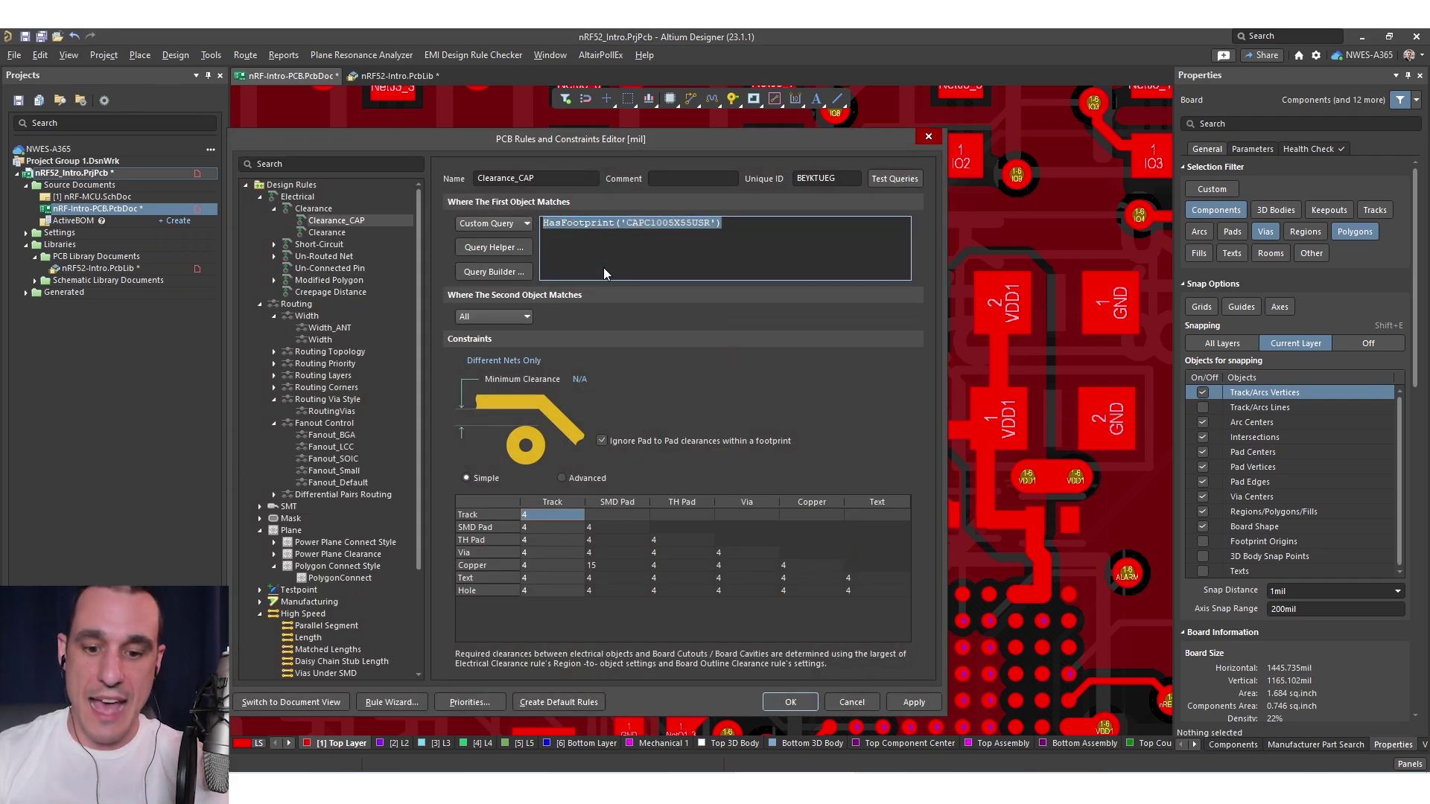
text(InCom)
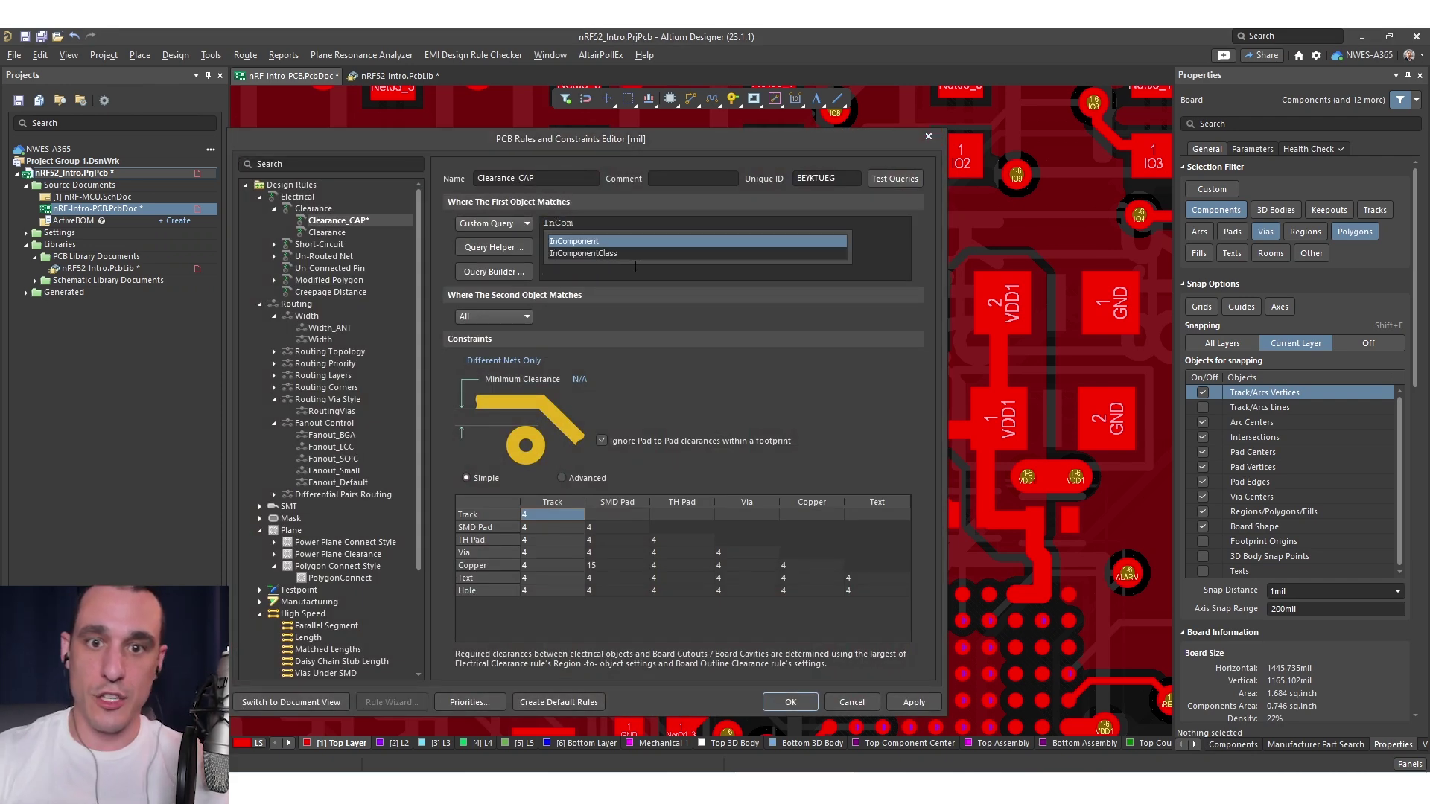
click(610, 254)
click(871, 250)
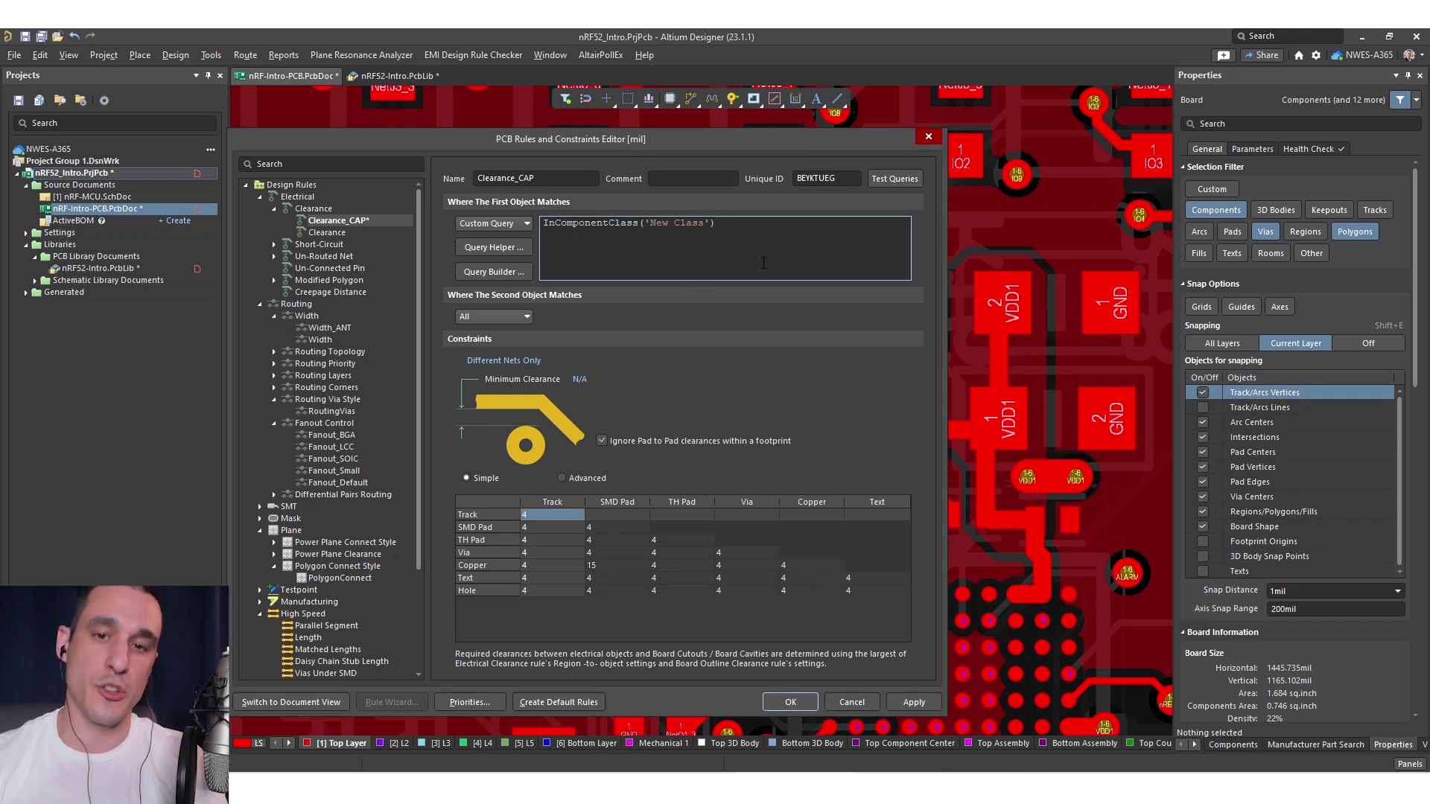
click(706, 222)
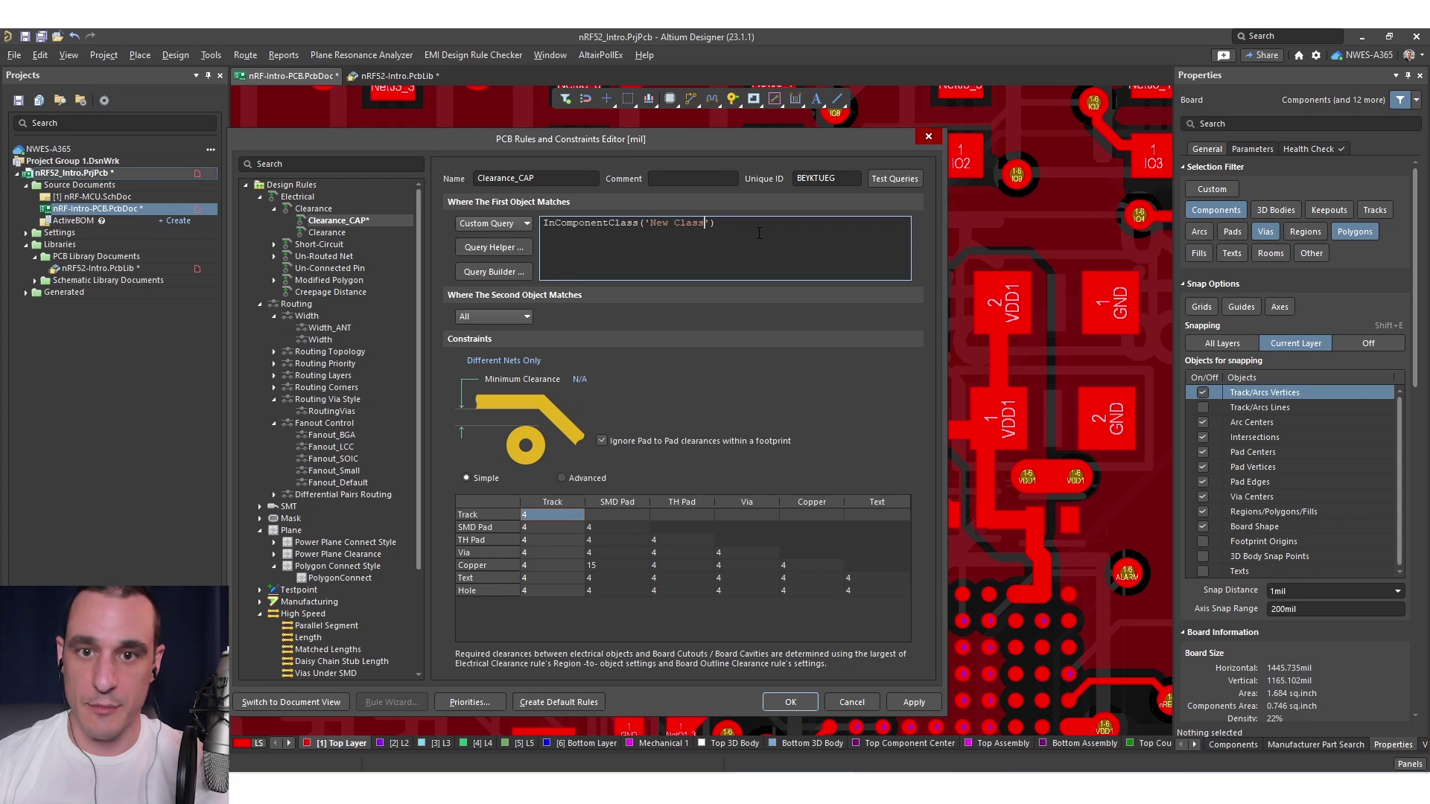
click(794, 697)
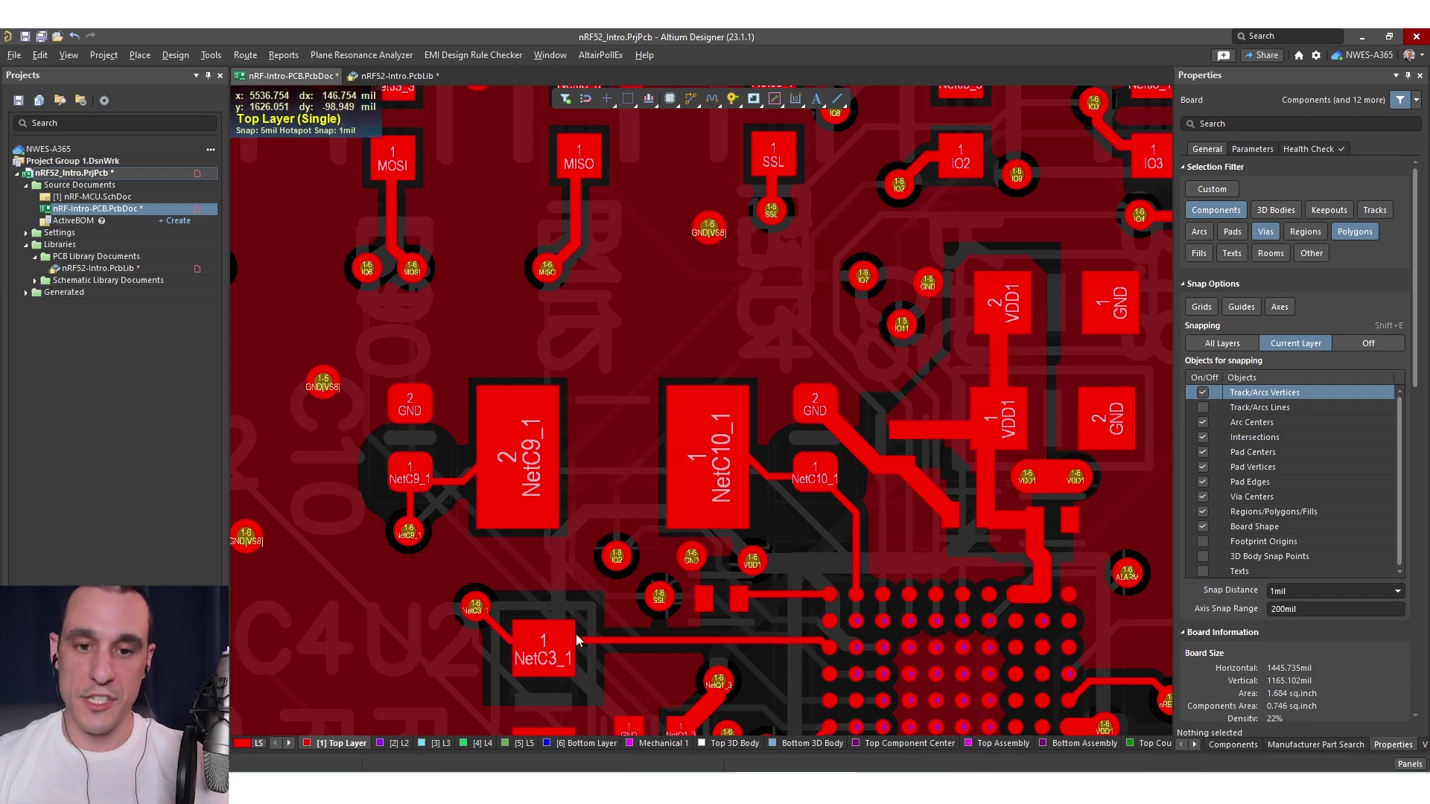
scroll(874, 511, down, 3)
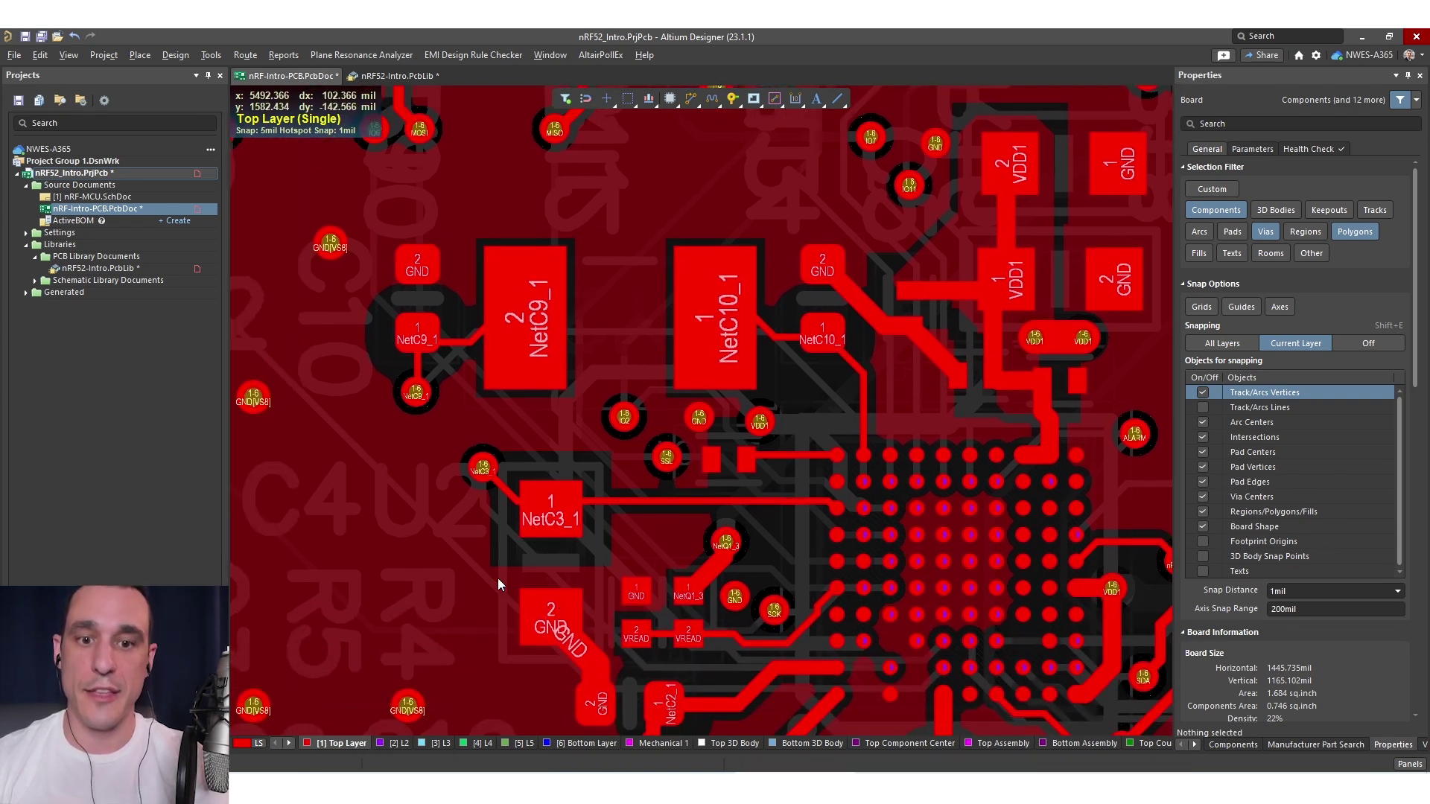
right_drag(577, 665, 663, 606)
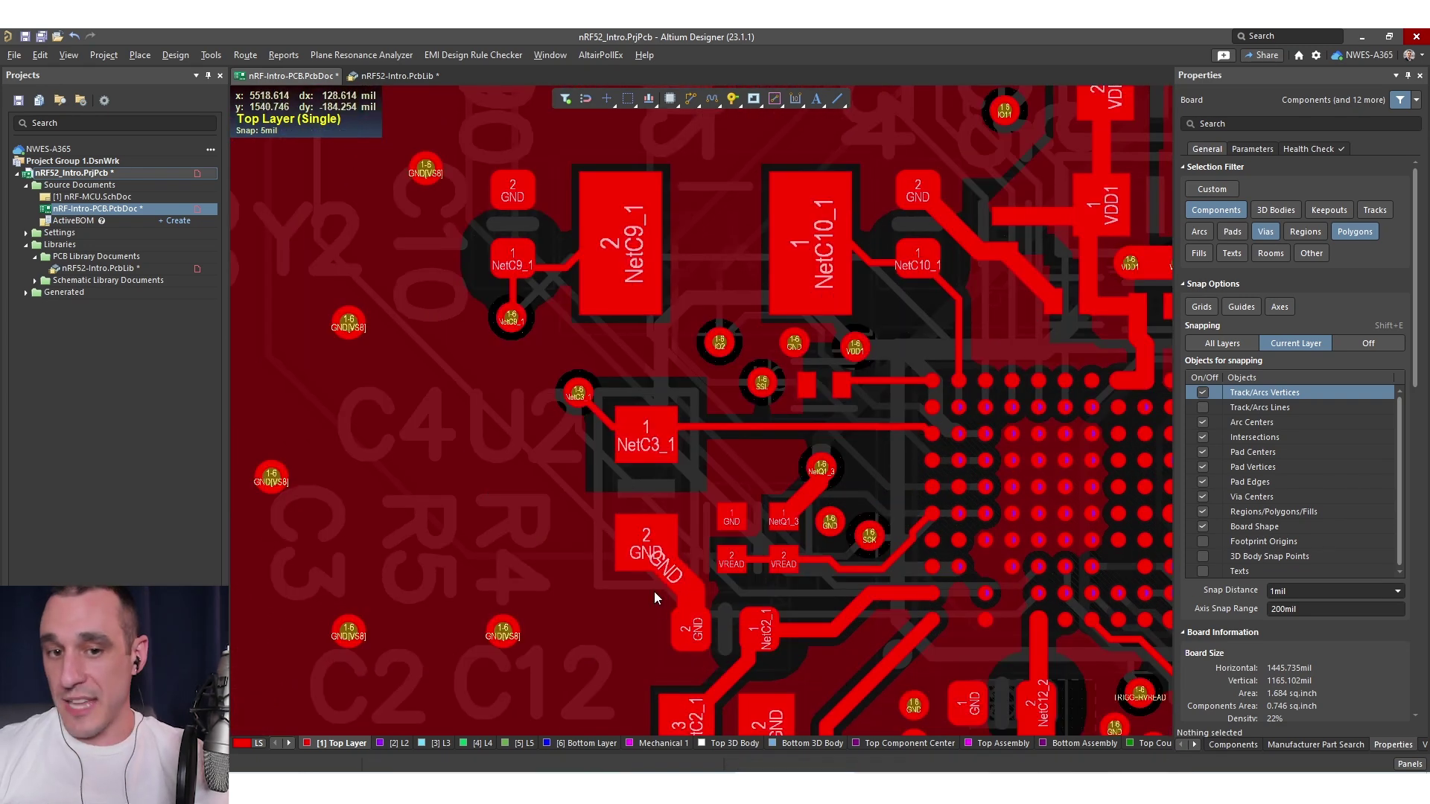
ctrl+scroll(652, 589, up, 3)
click(640, 400)
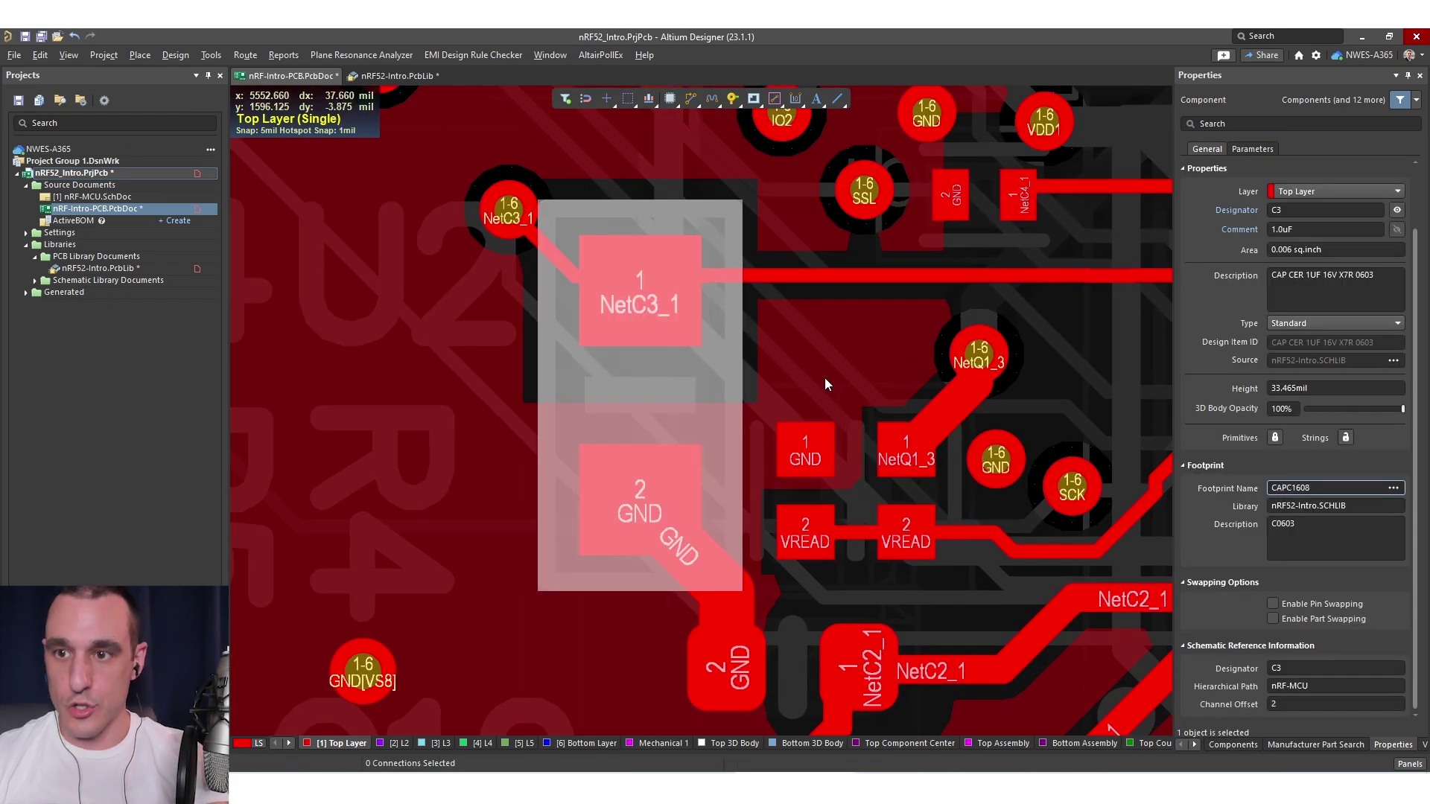
right_drag(722, 463, 756, 467)
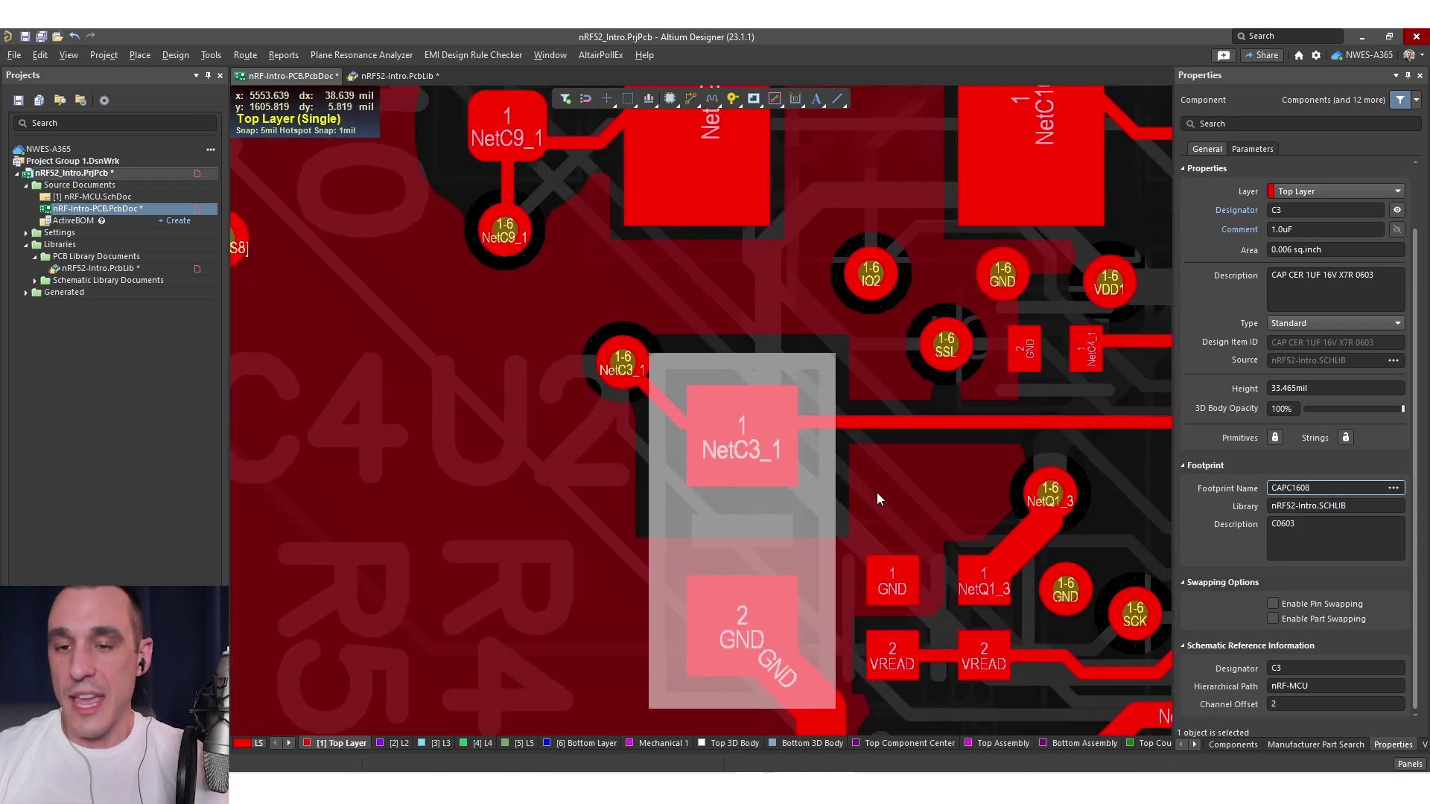
click(753, 523)
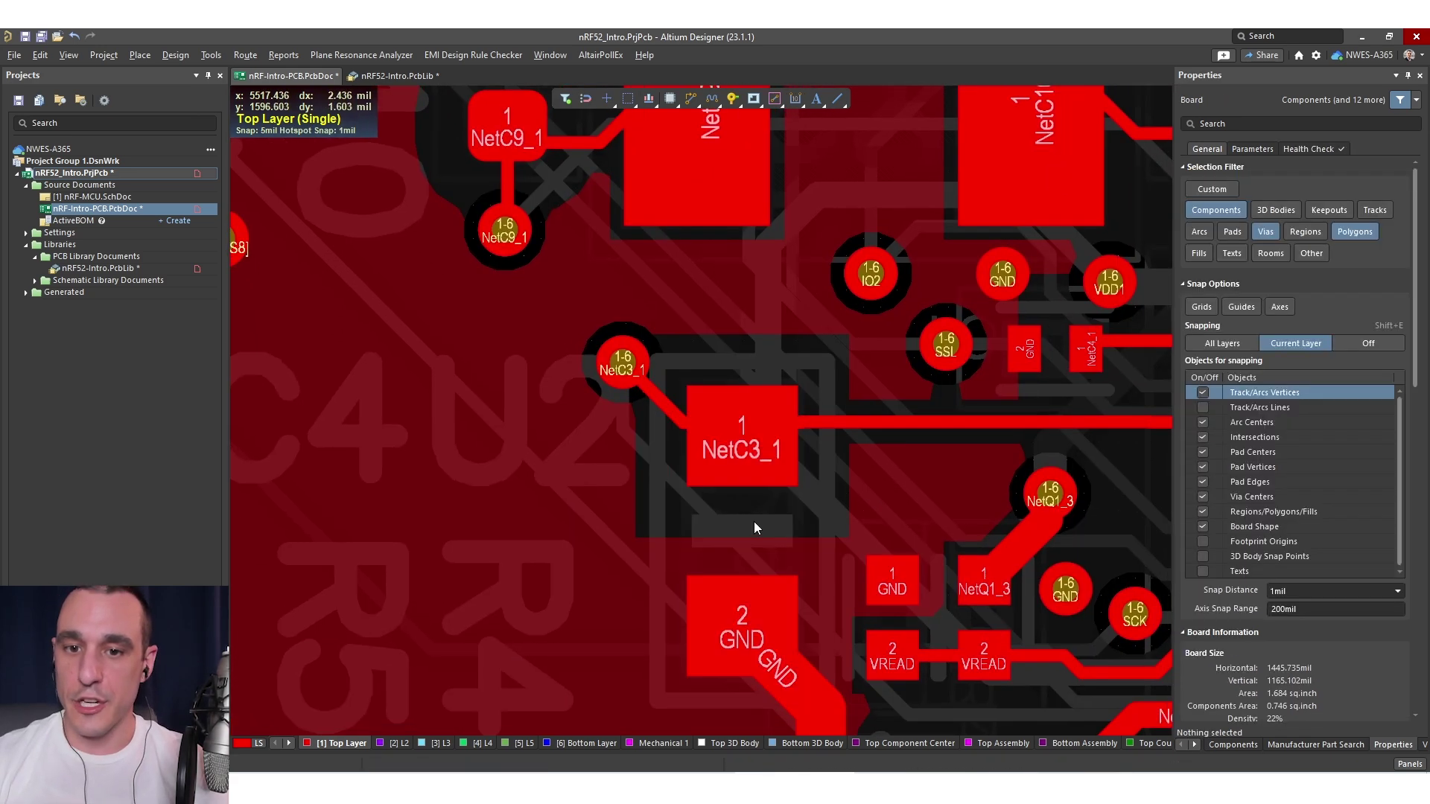
click(753, 520)
click(776, 514)
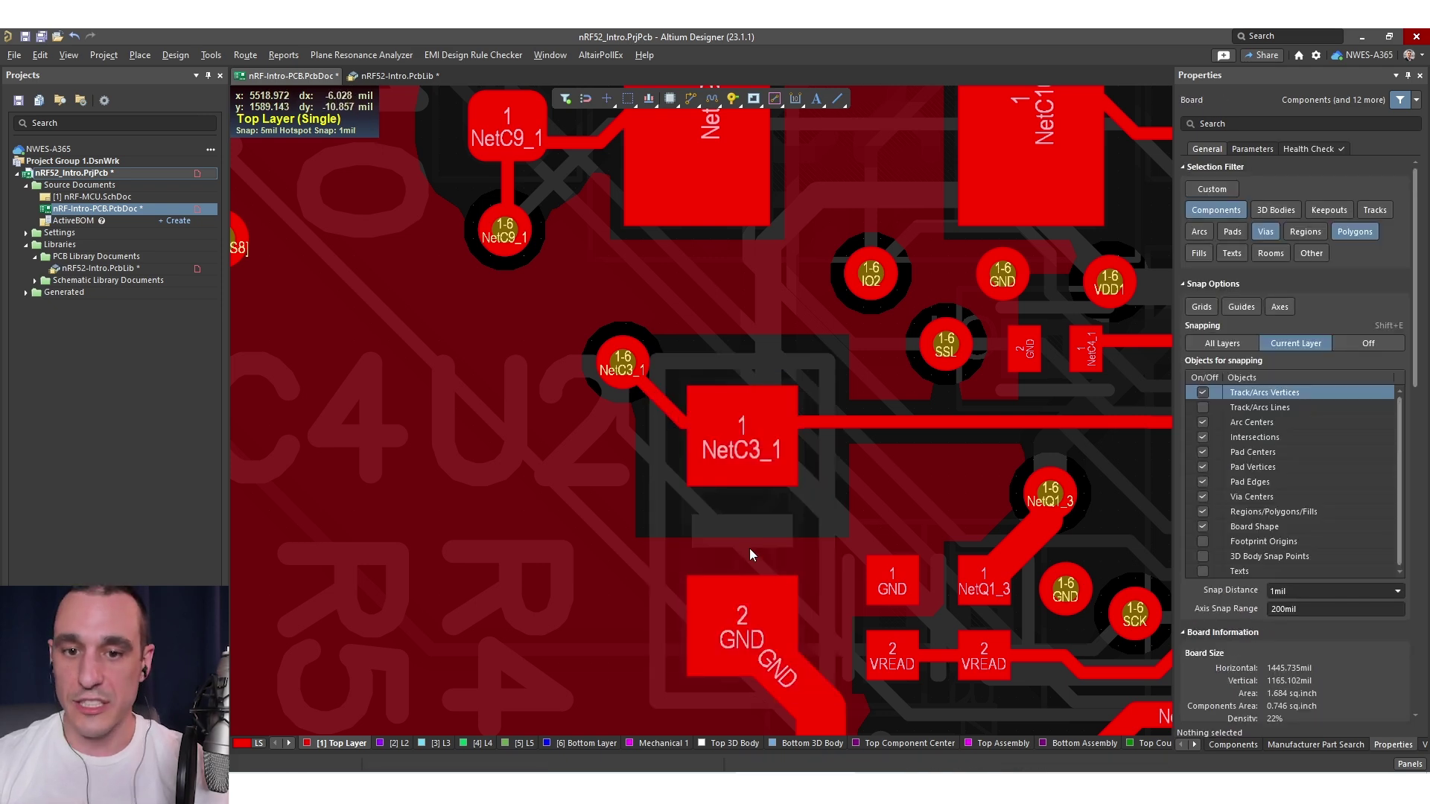
click(721, 533)
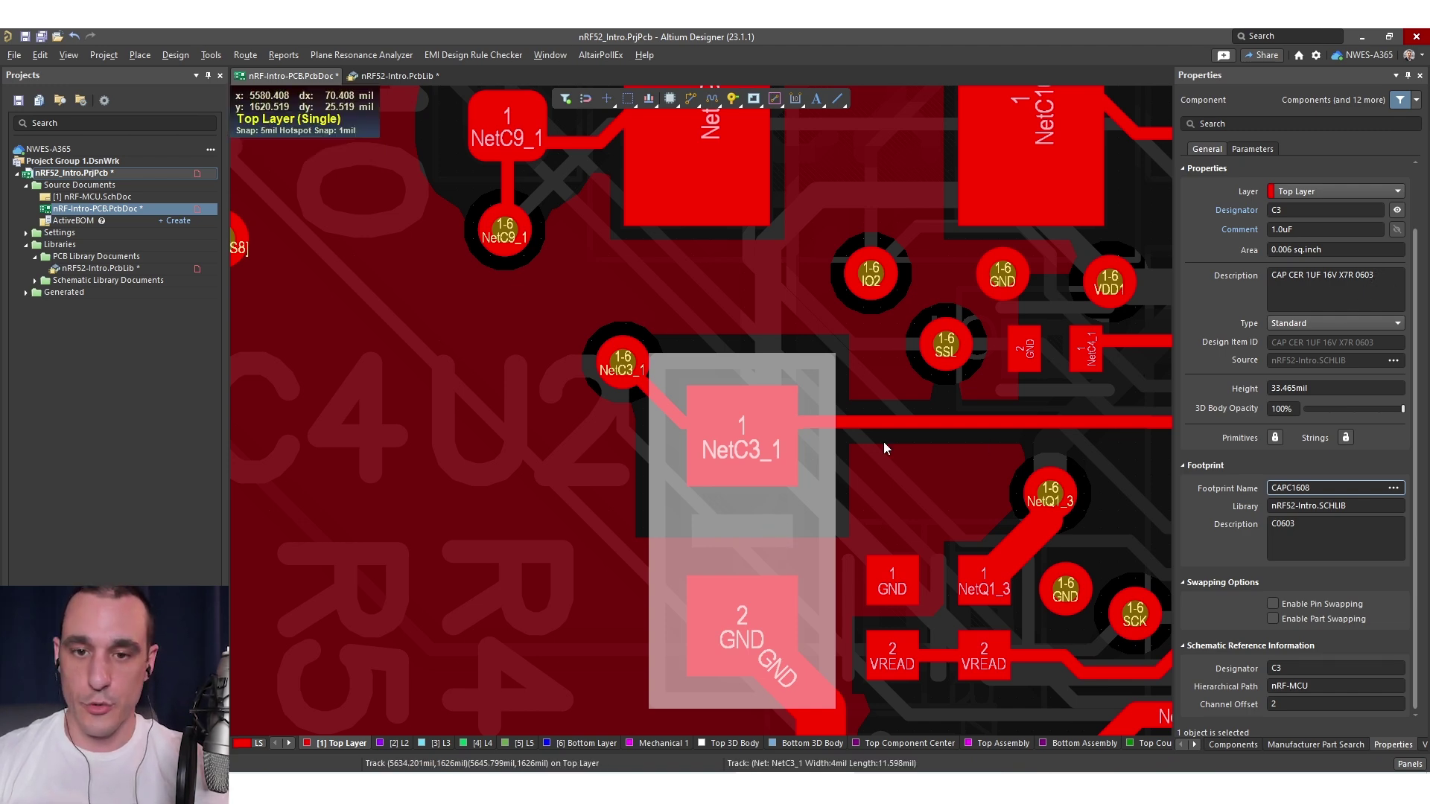
right_drag(569, 128, 639, 304)
click(594, 266)
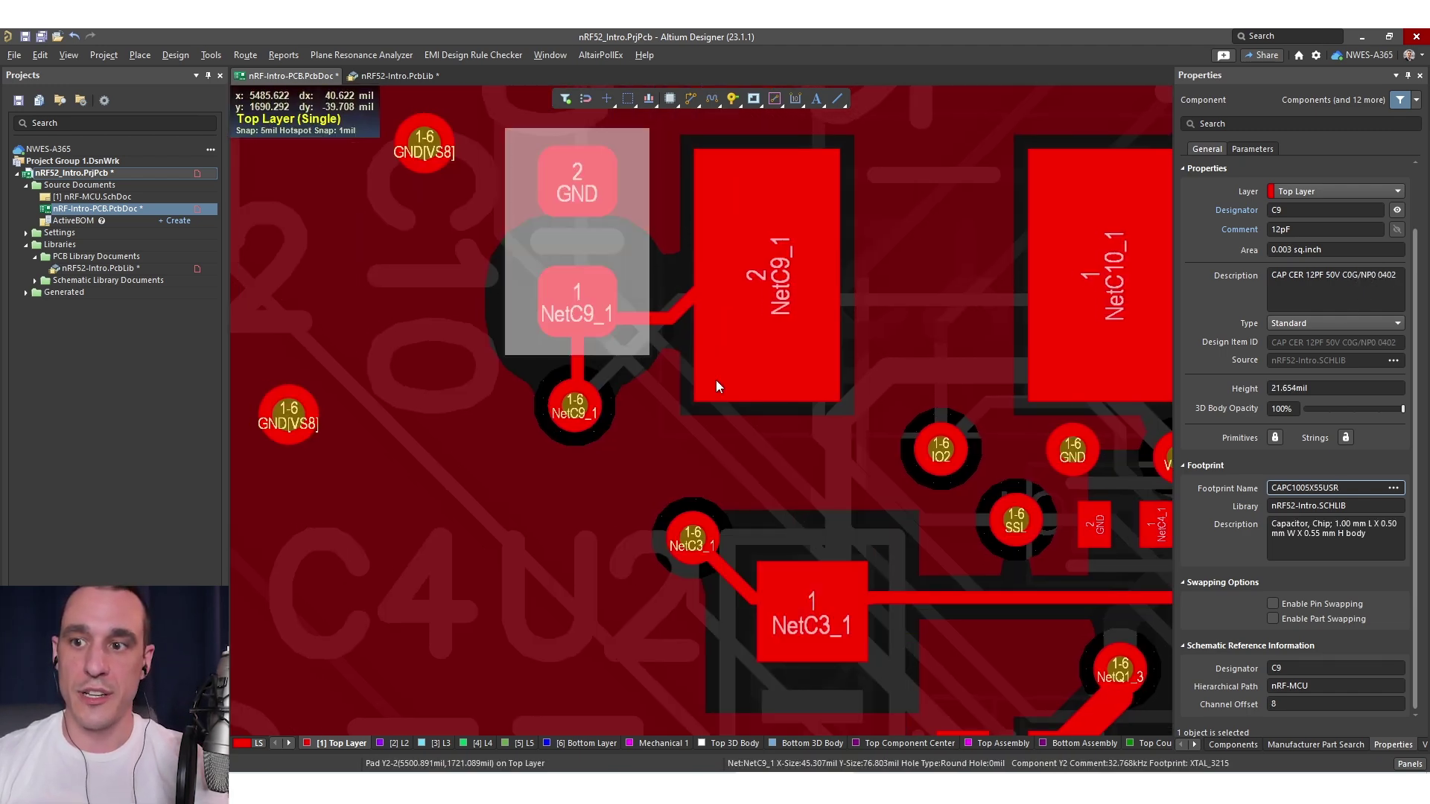
ctrl+scroll(837, 486, down, 4)
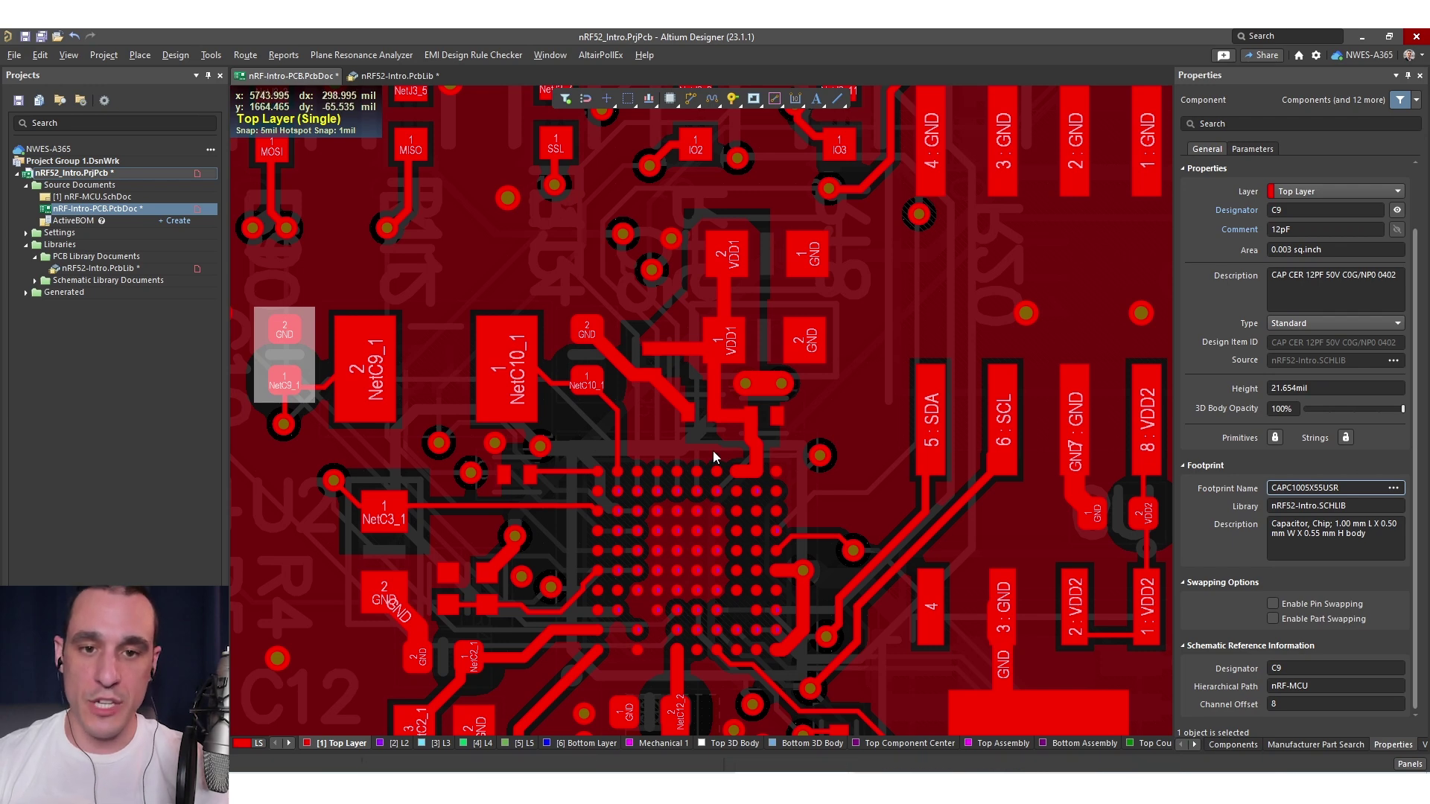
right_drag(858, 460, 458, 482)
click(873, 353)
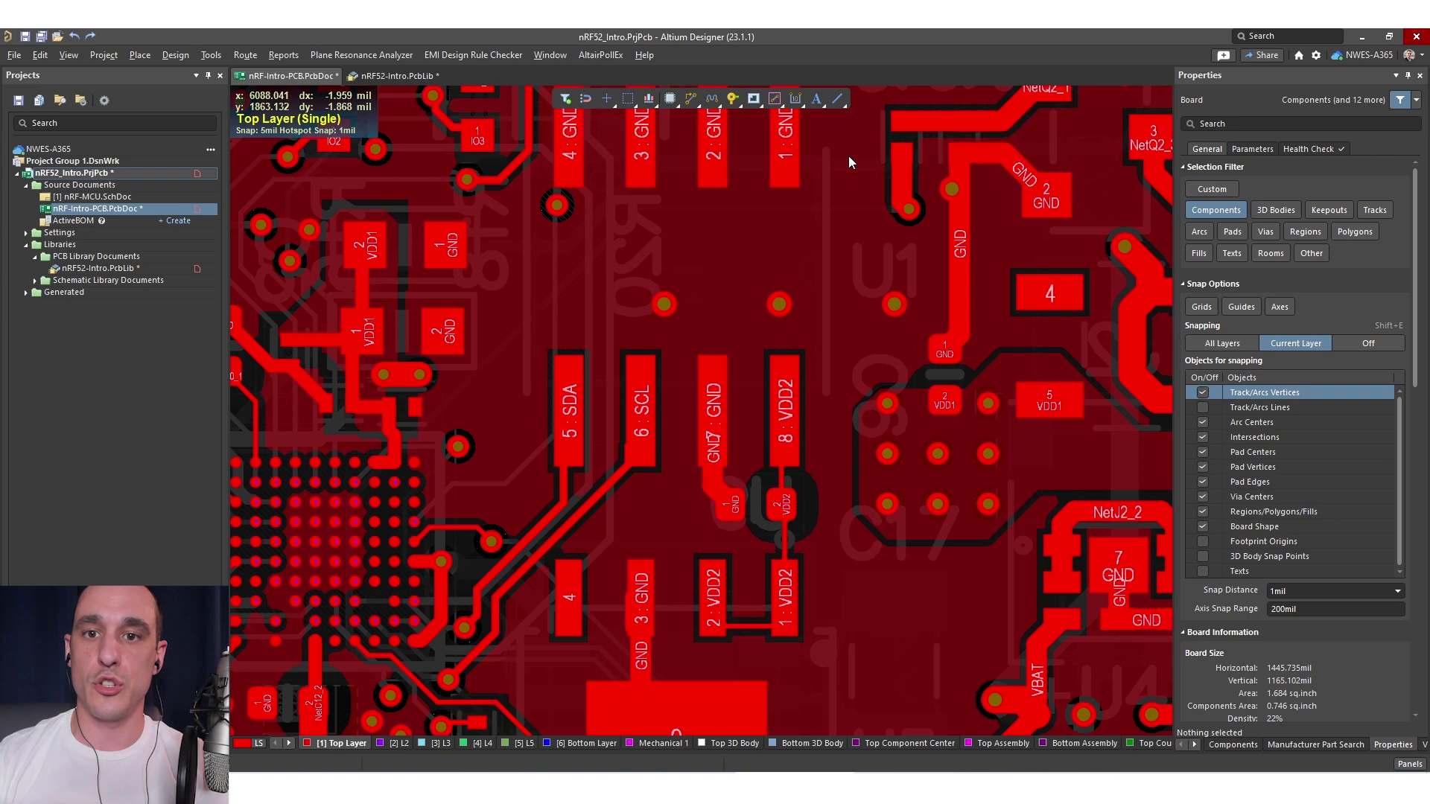
drag(847, 155, 615, 372)
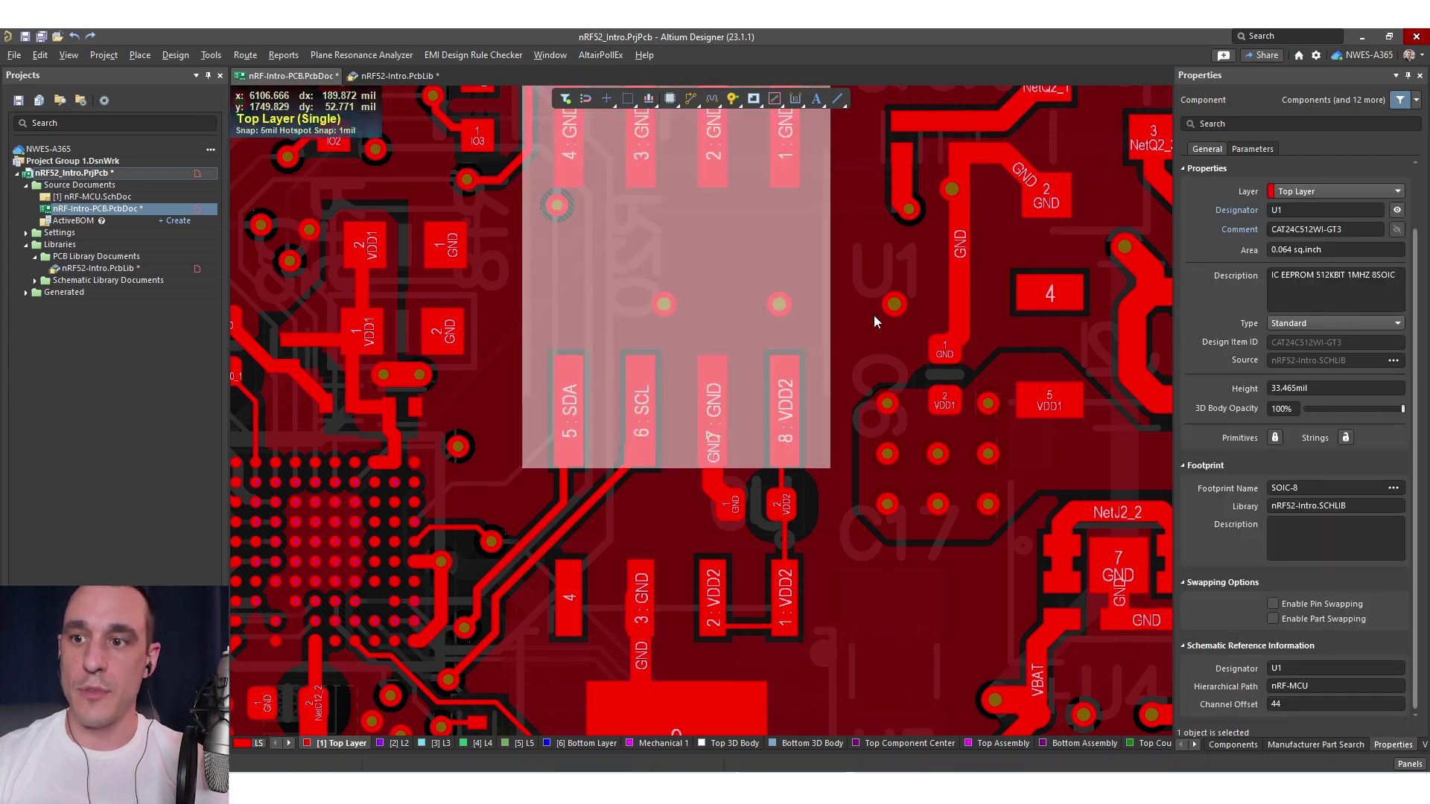
right_drag(873, 315, 961, 431)
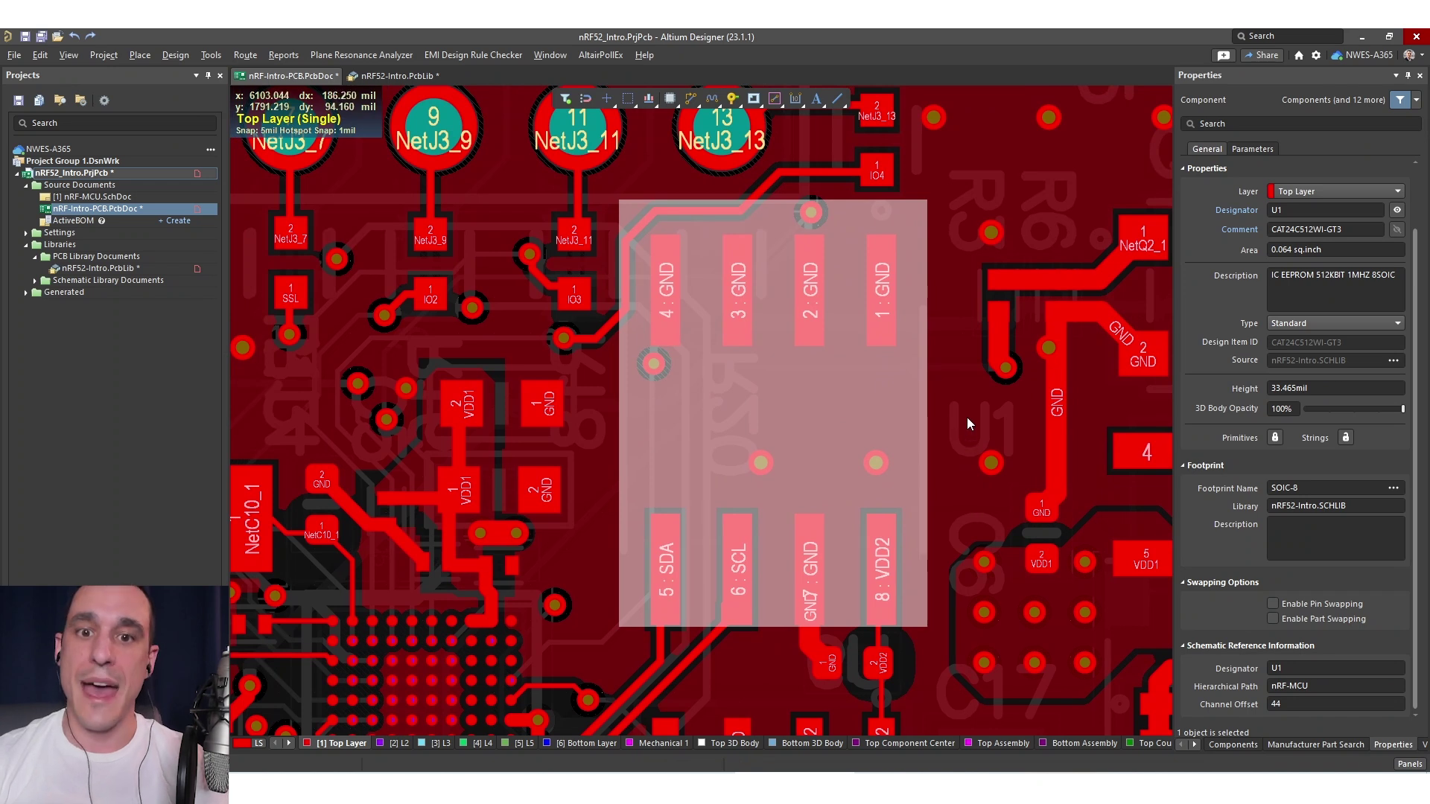